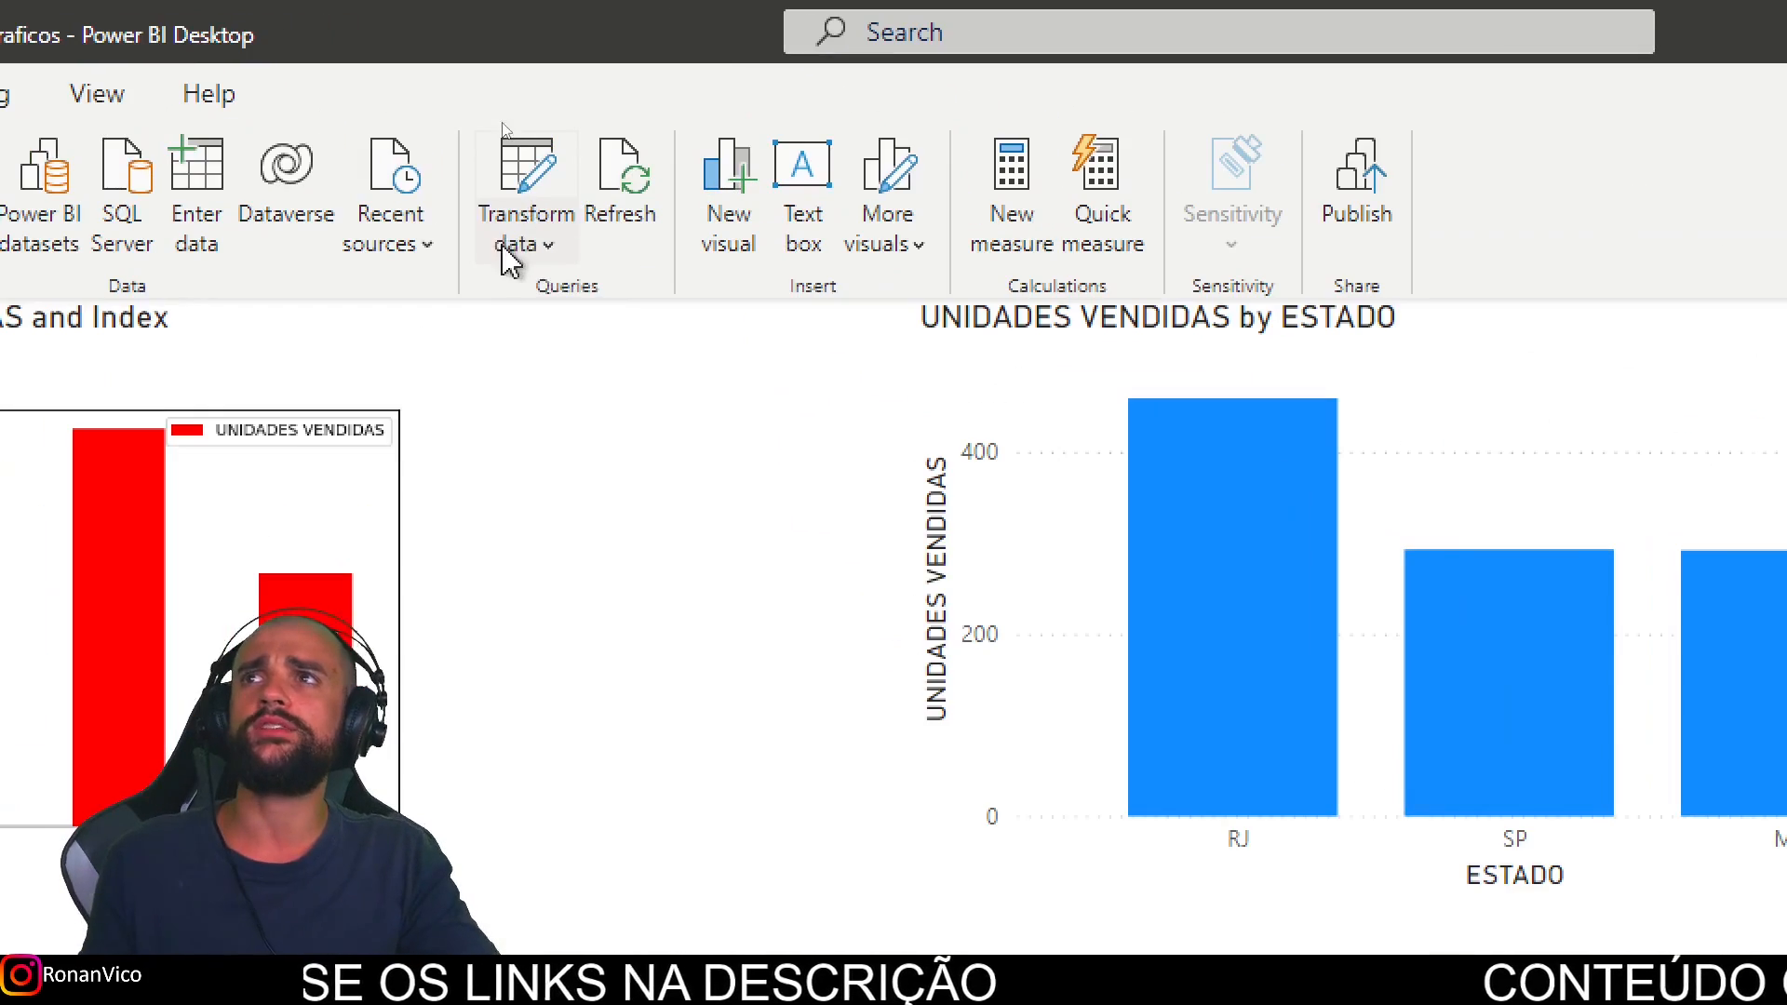
Step: Open the data transformation editor and go through the TB_VENDAS query's applied steps from Source to Added Index
click(515, 122)
click(559, 152)
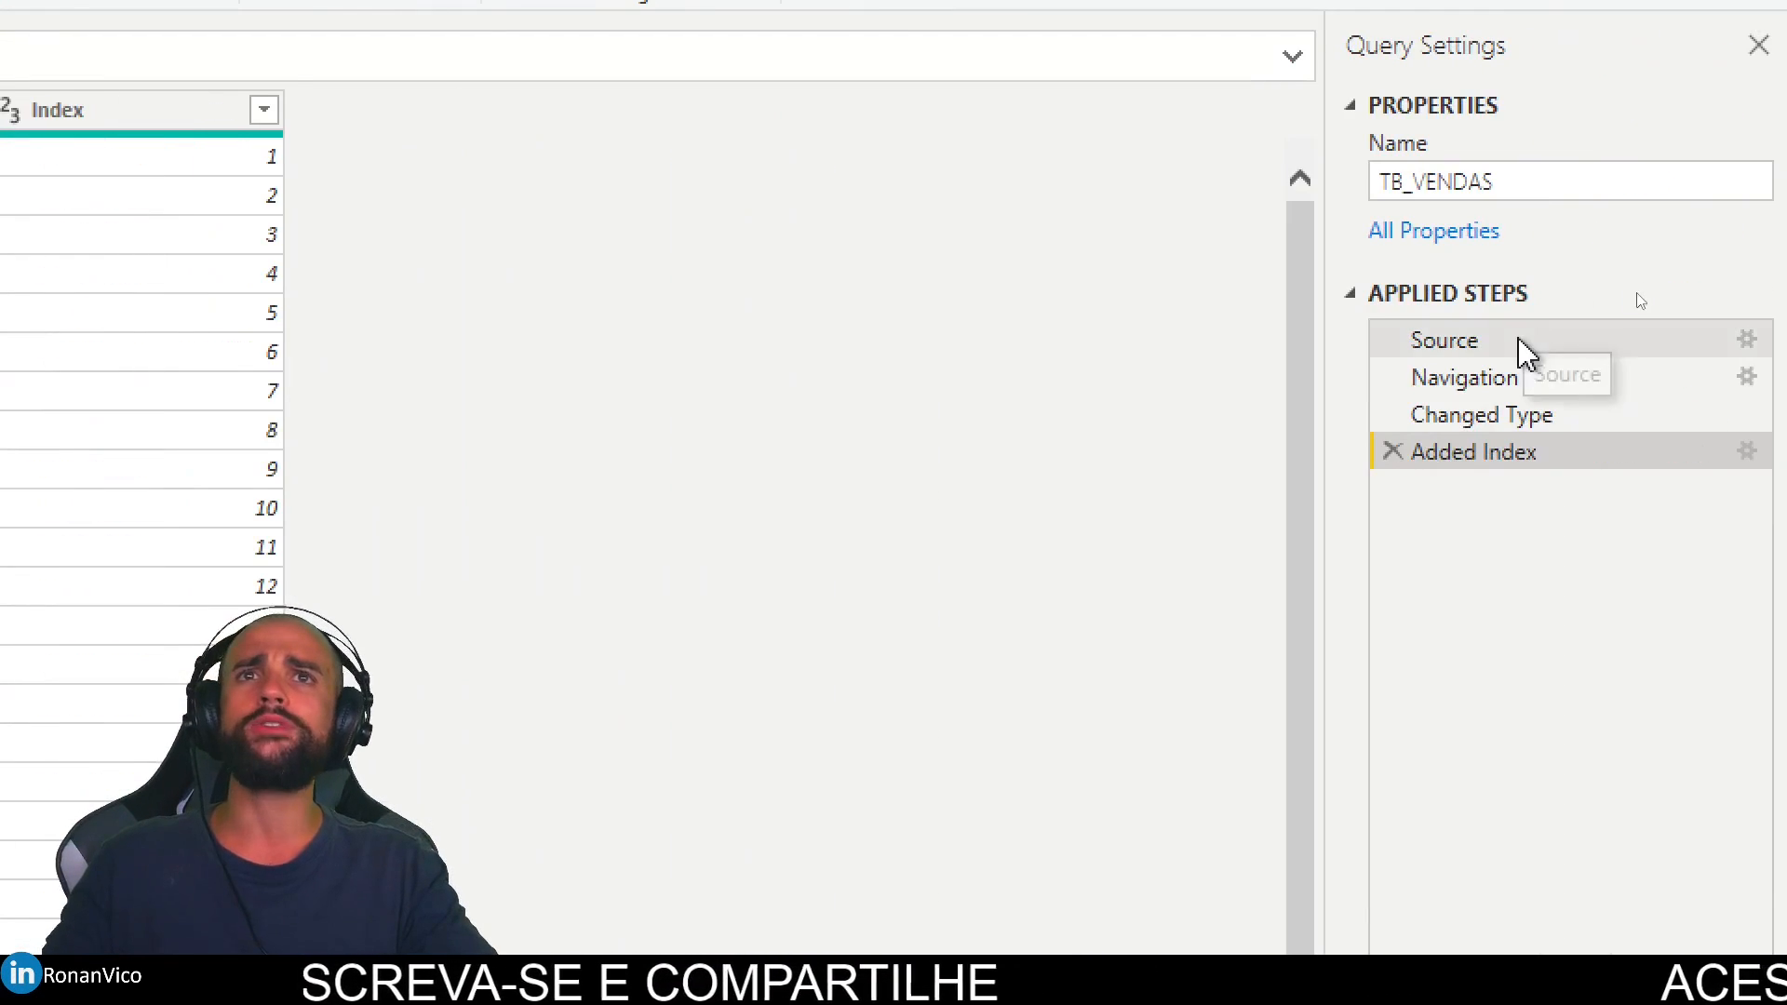
click(1638, 295)
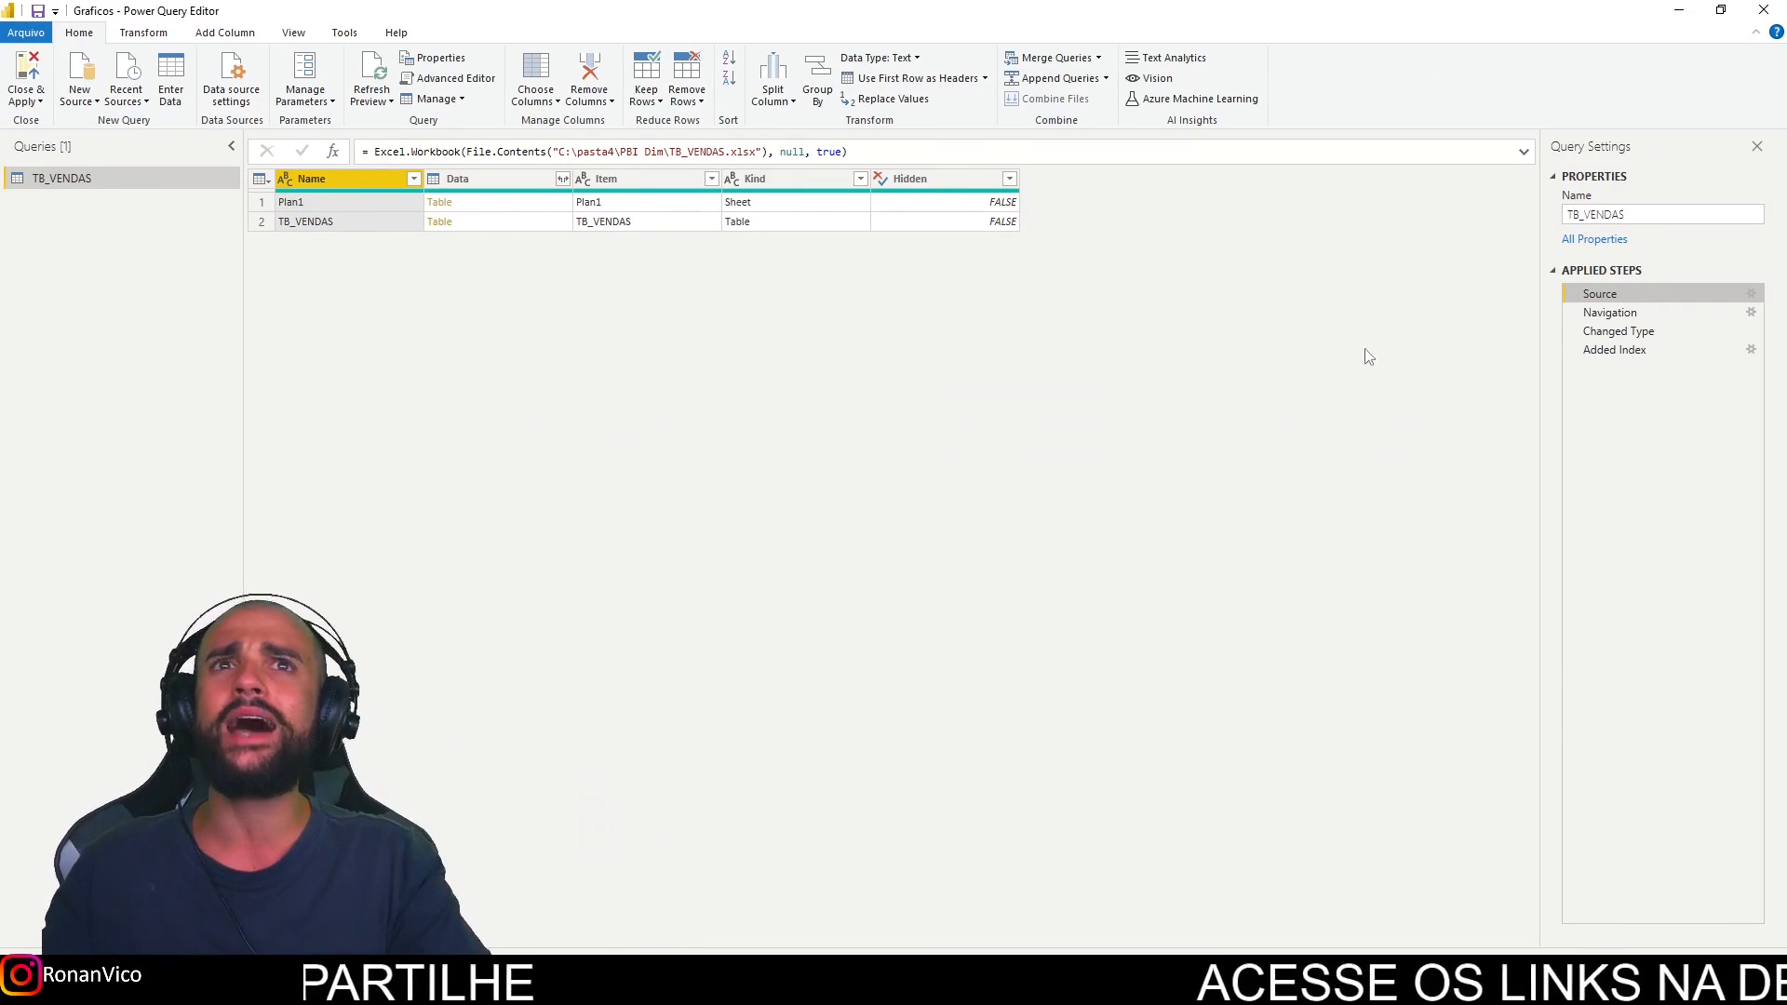
click(1619, 313)
click(1624, 331)
click(1619, 350)
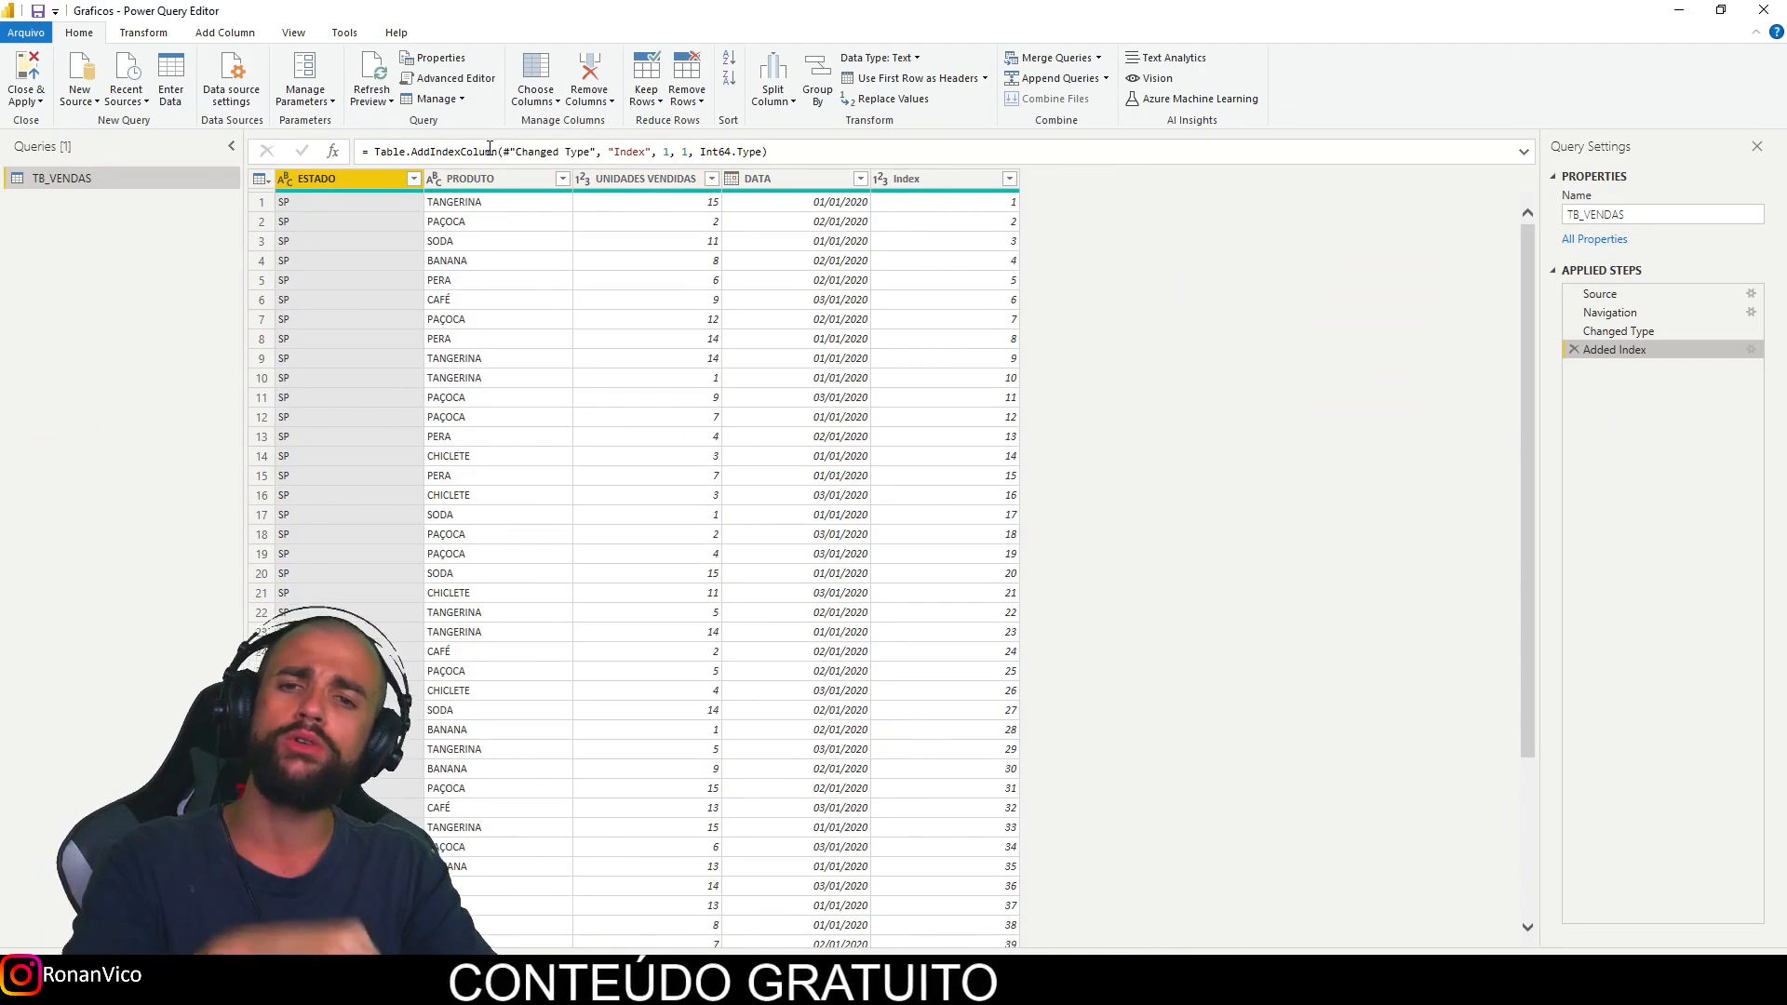
Step: Check the Python scripting options for the home directory and IDE, and accept the current settings
click(155, 35)
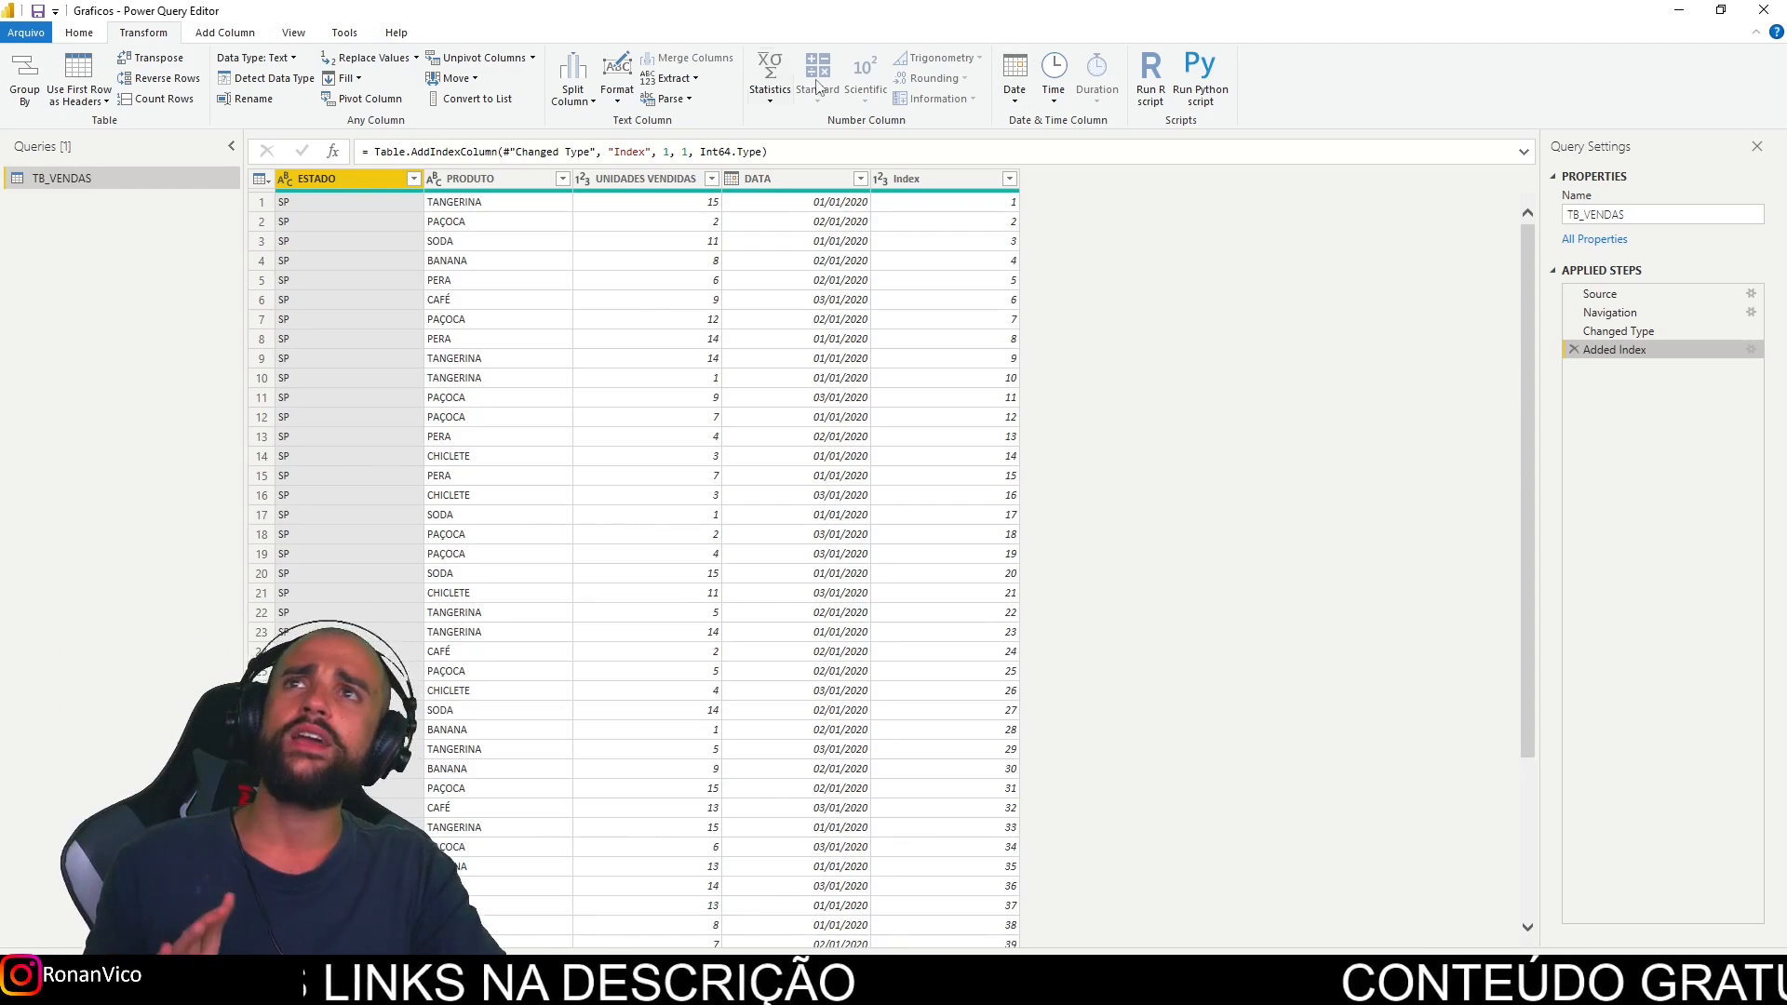
click(102, 36)
click(26, 32)
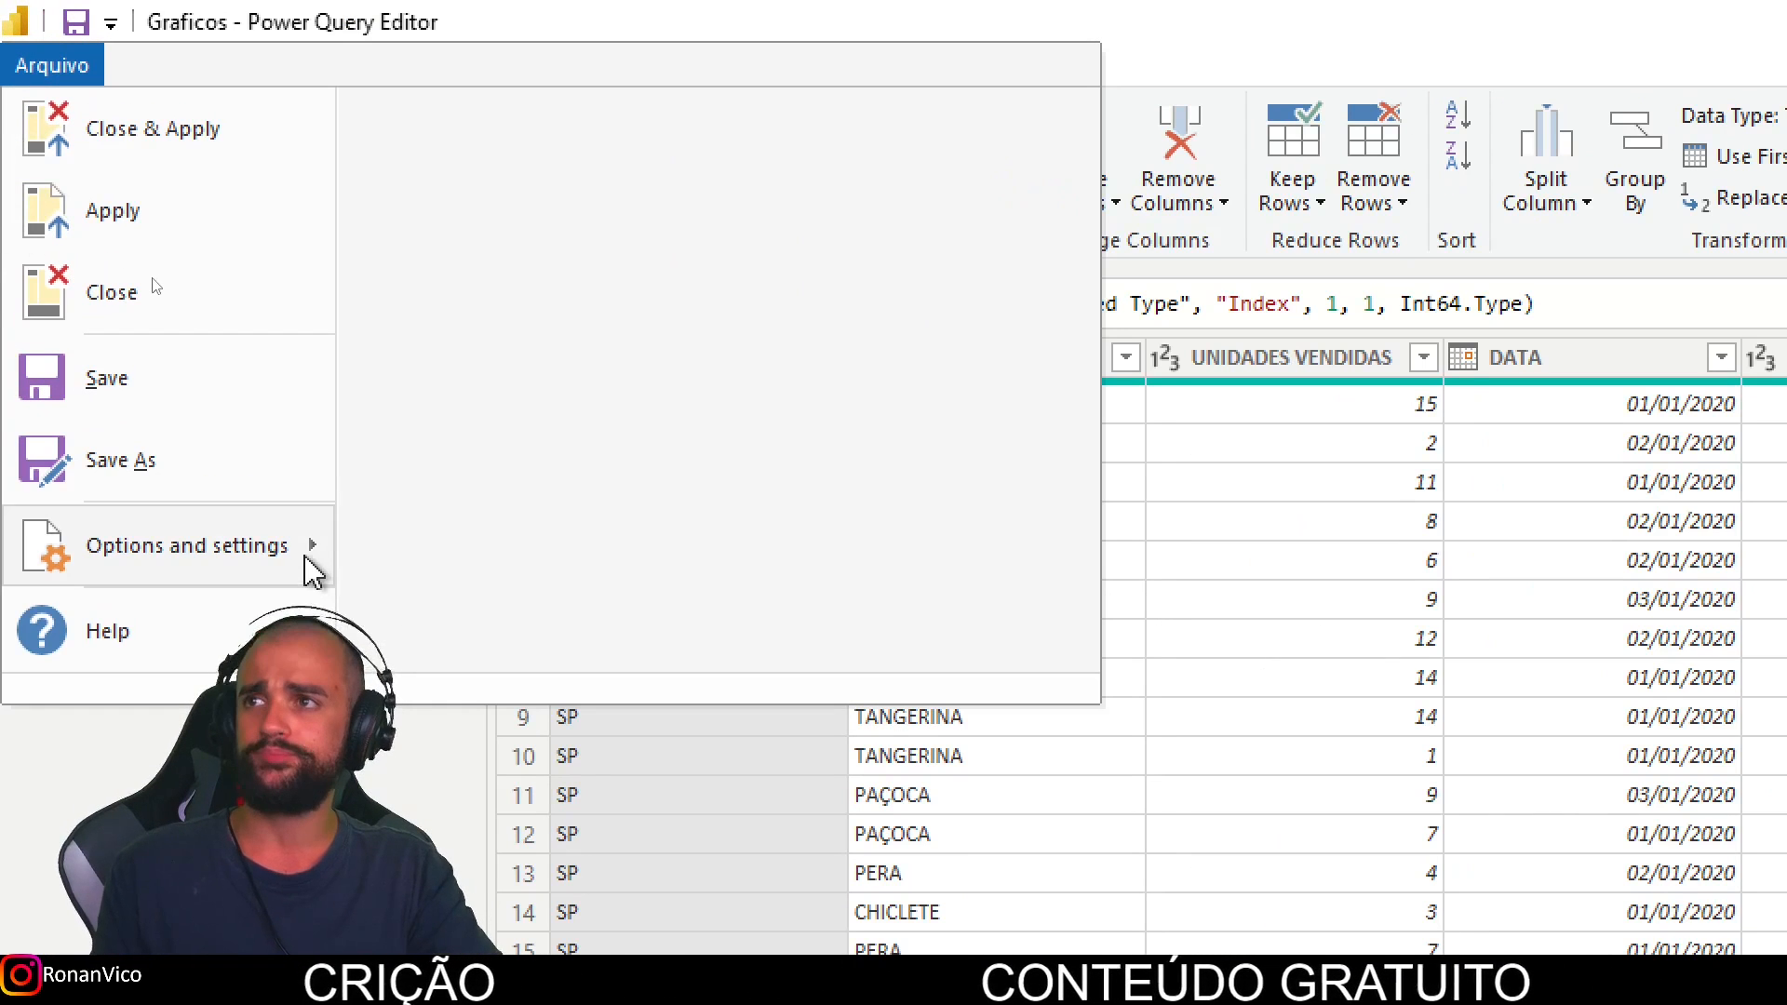
mouse_move(305, 558)
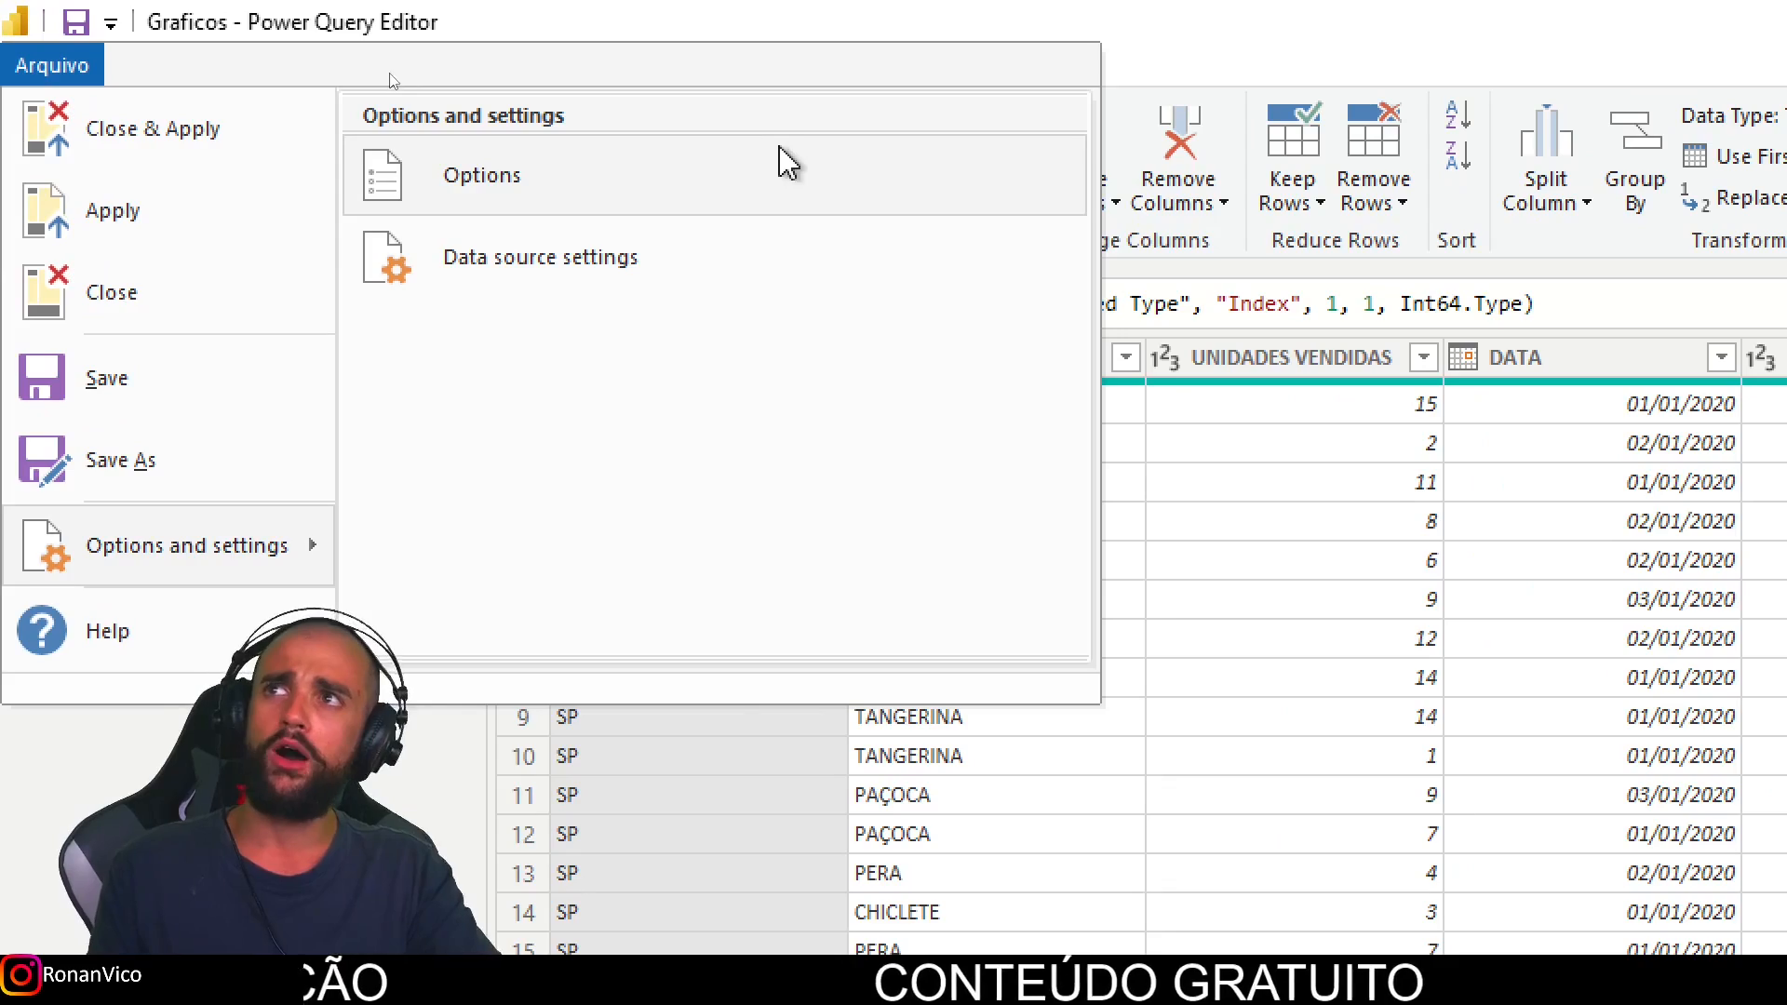
click(779, 166)
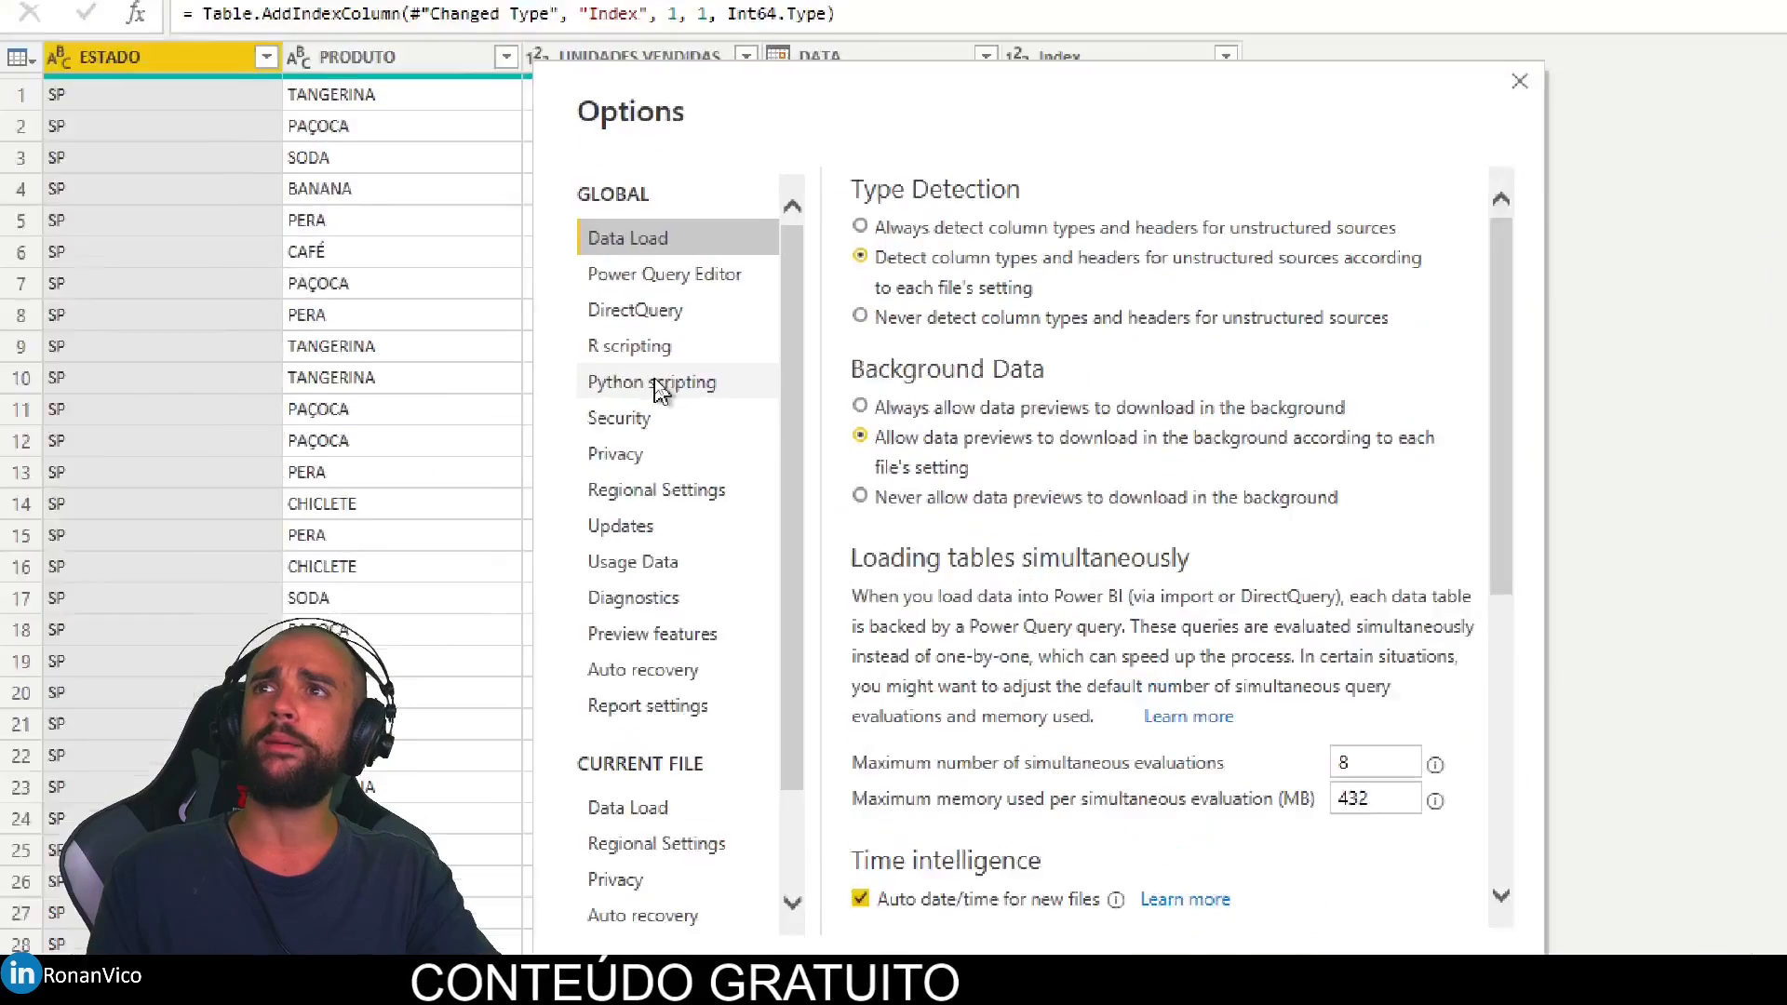
click(659, 384)
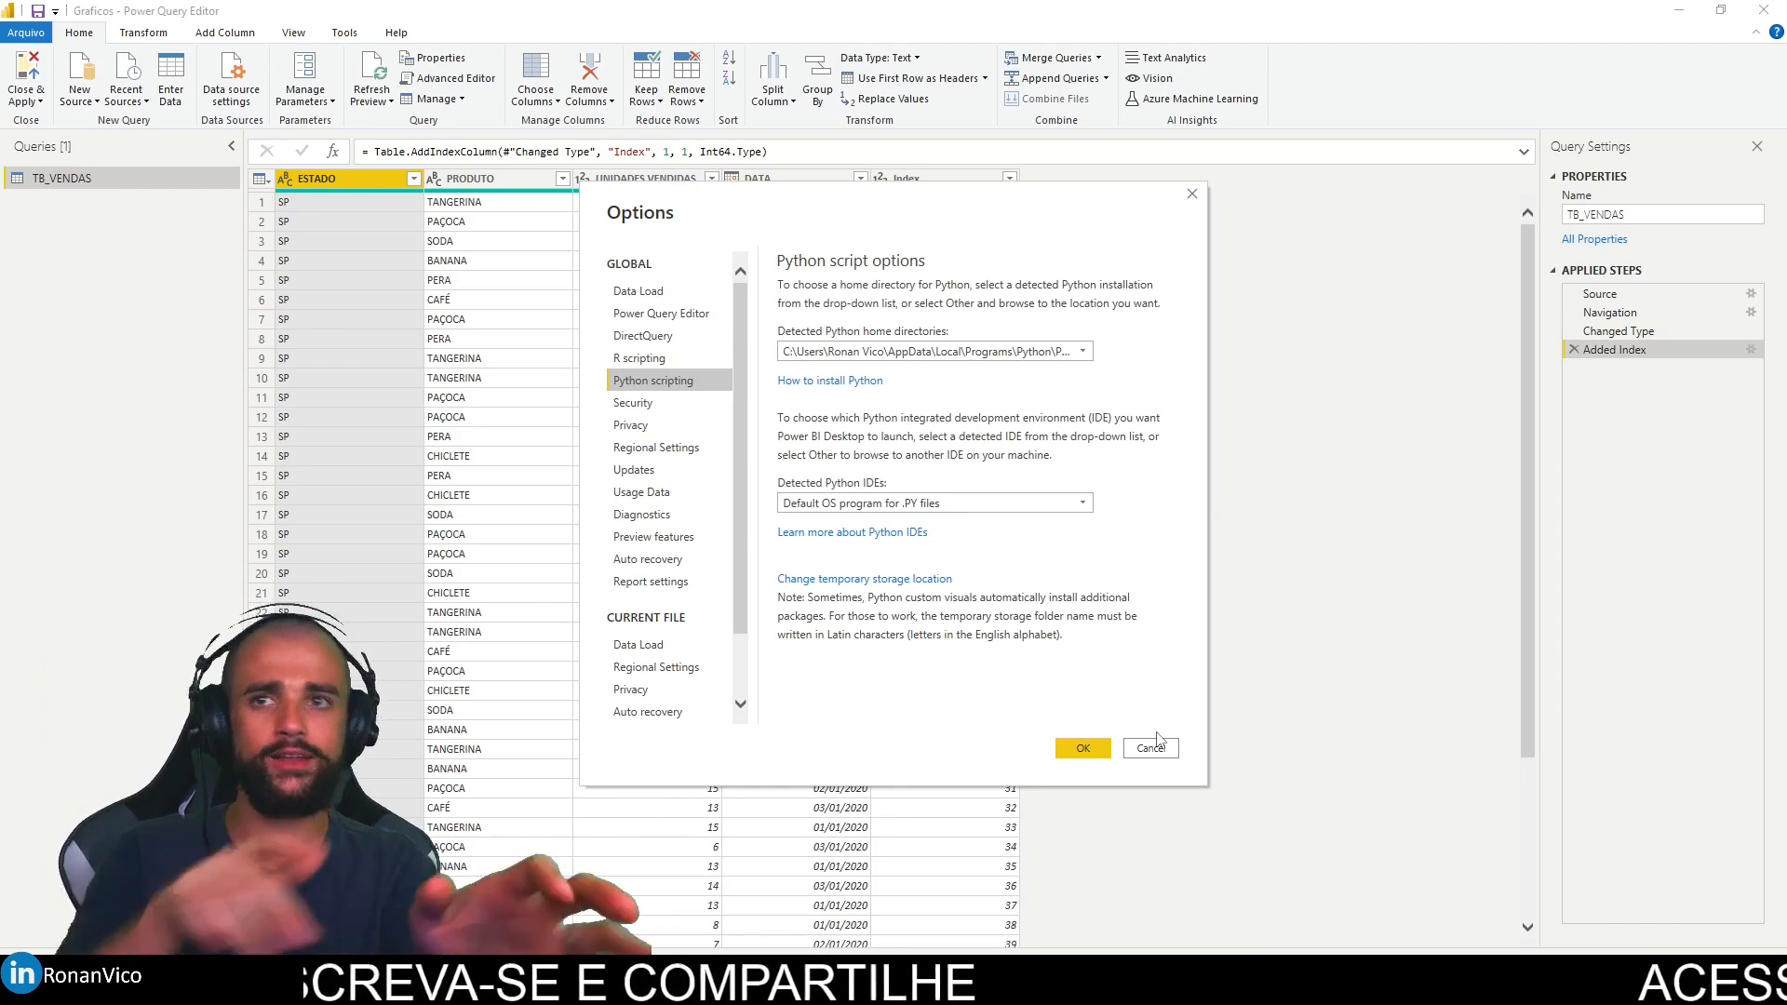
click(1082, 748)
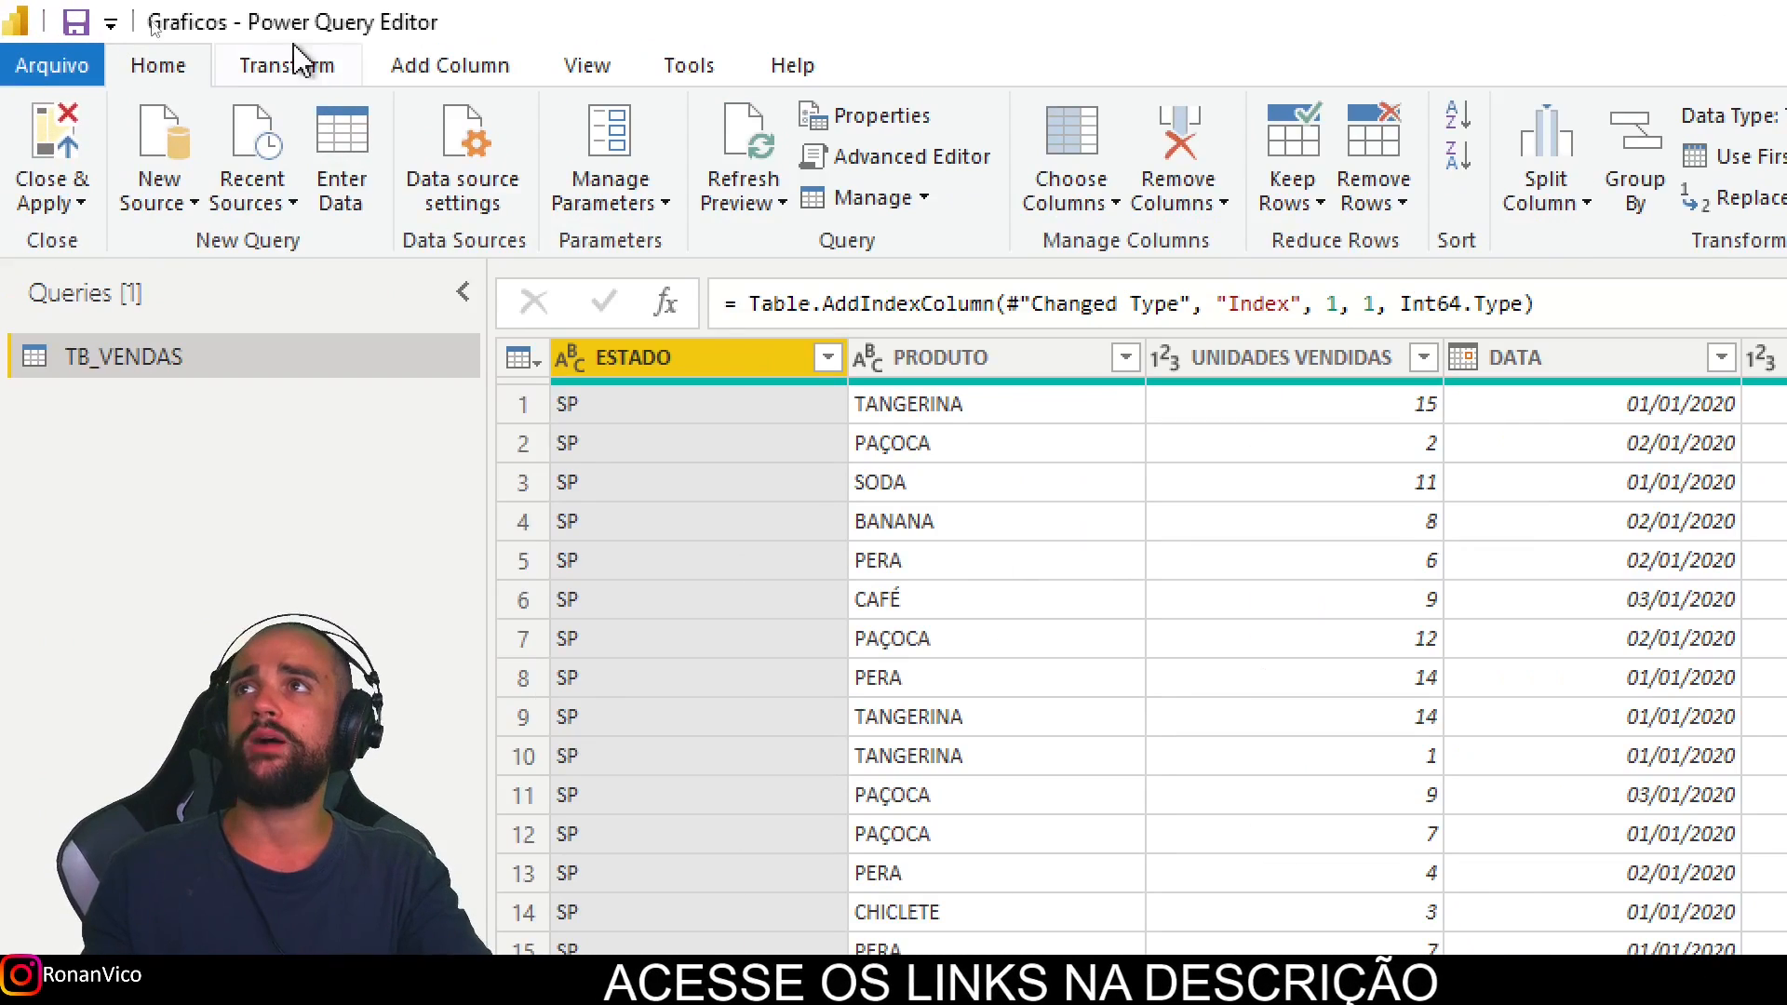
Step: Review the script behind the red Python bar chart in the report, and return to the query editor
click(240, 61)
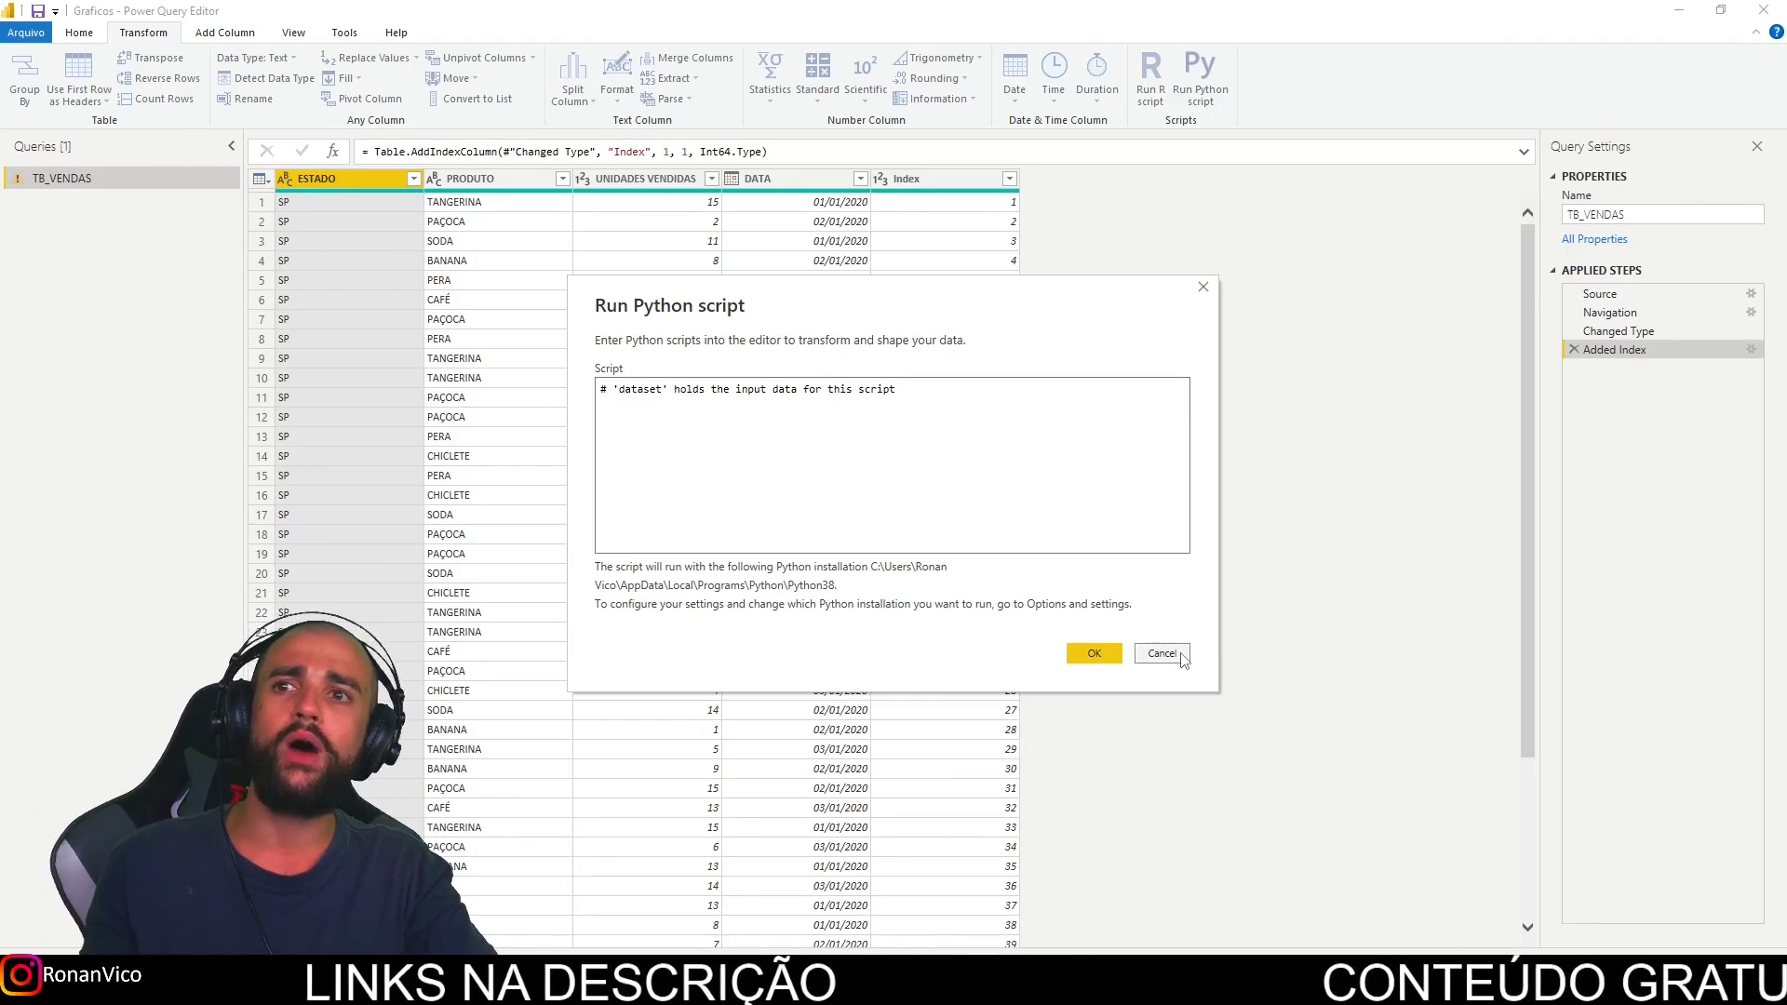
click(1165, 654)
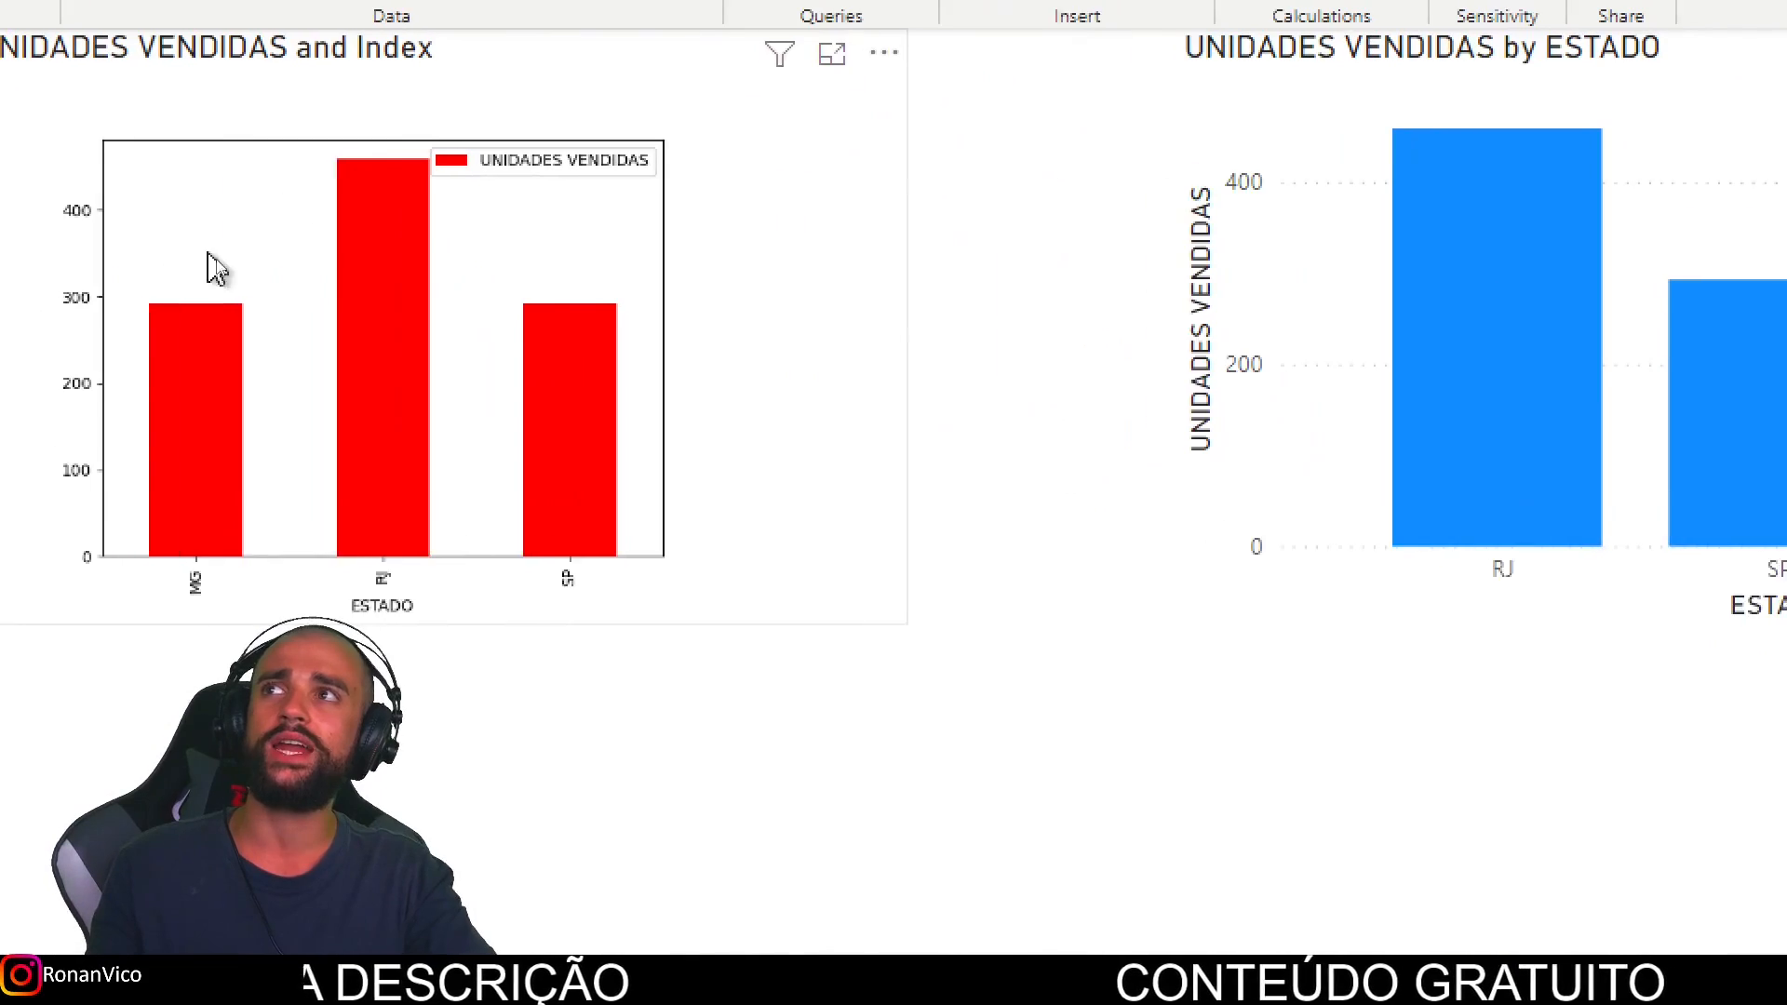
click(549, 302)
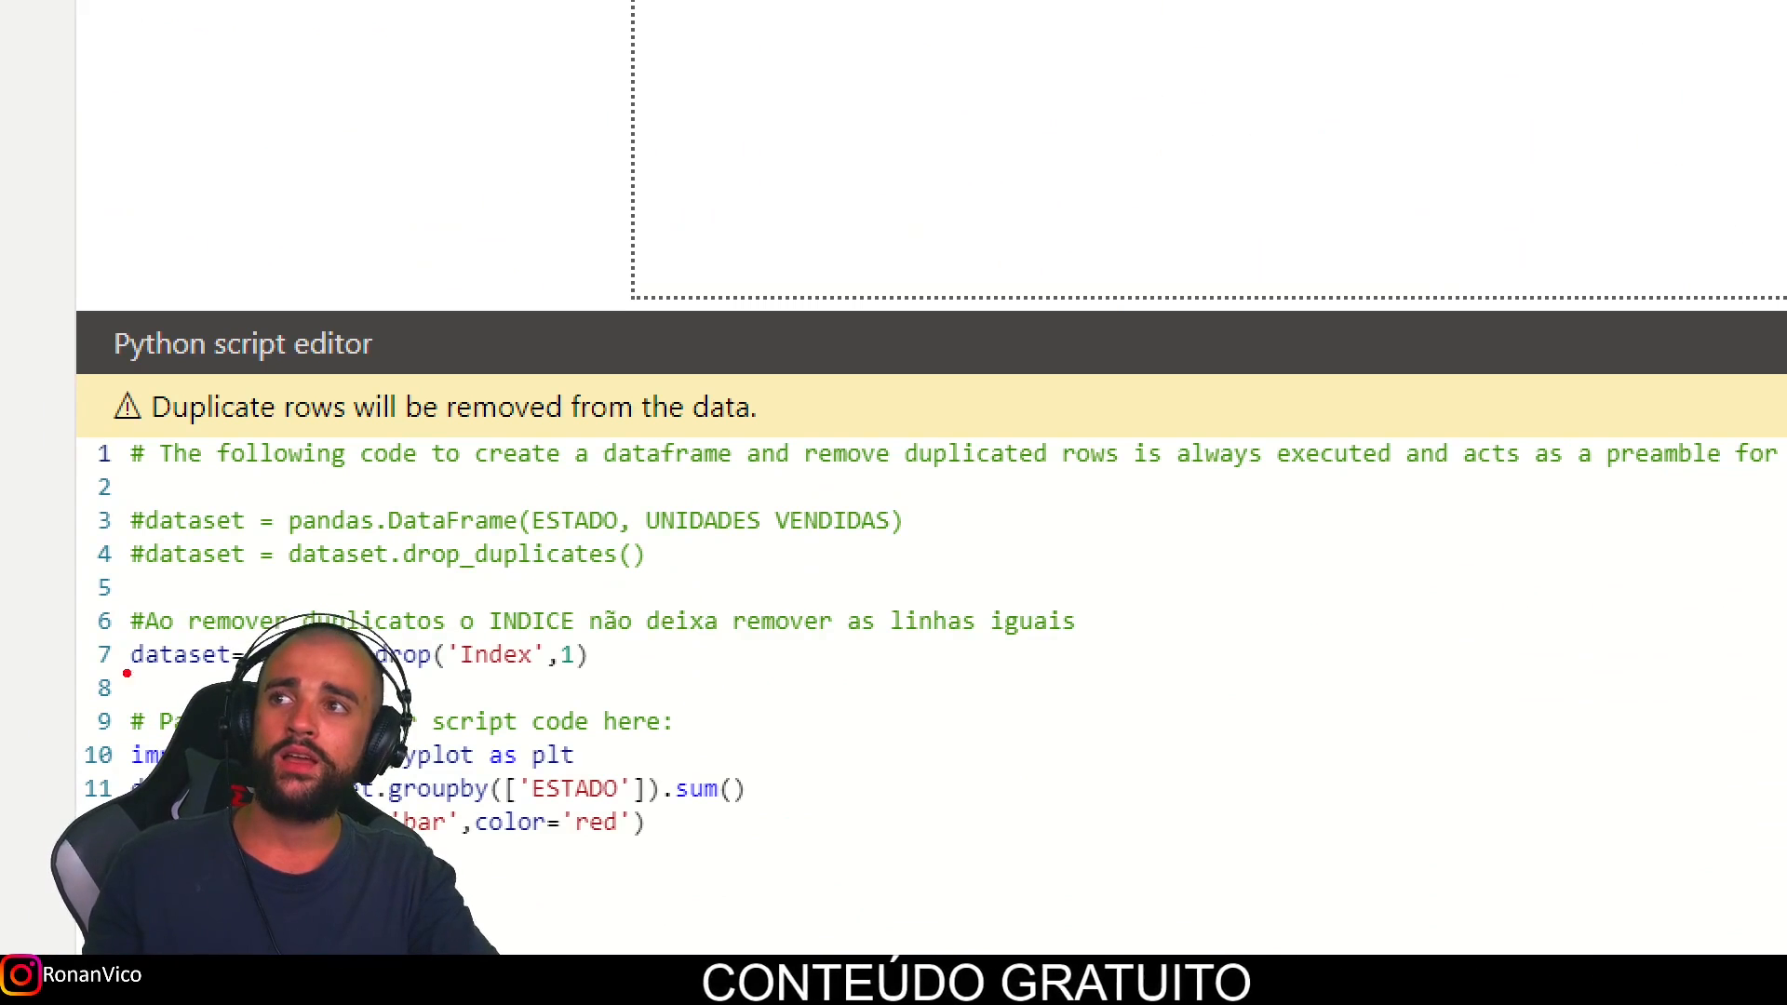
drag(223, 682, 638, 679)
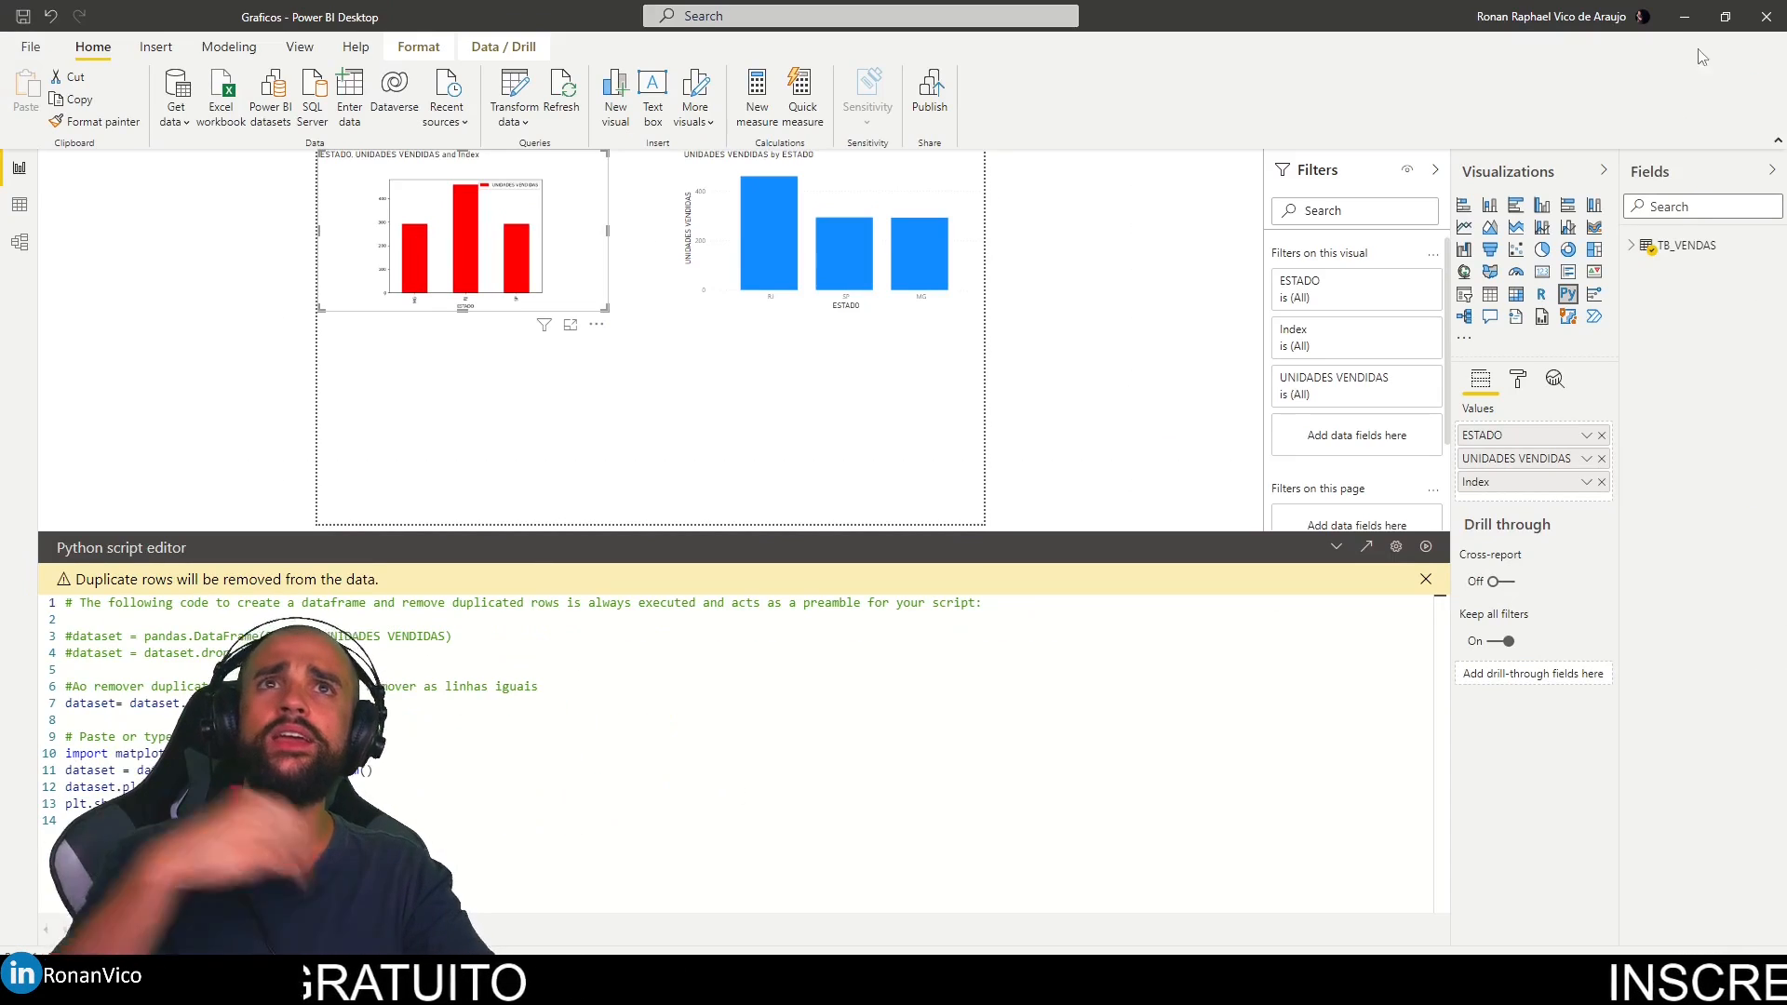
click(1683, 19)
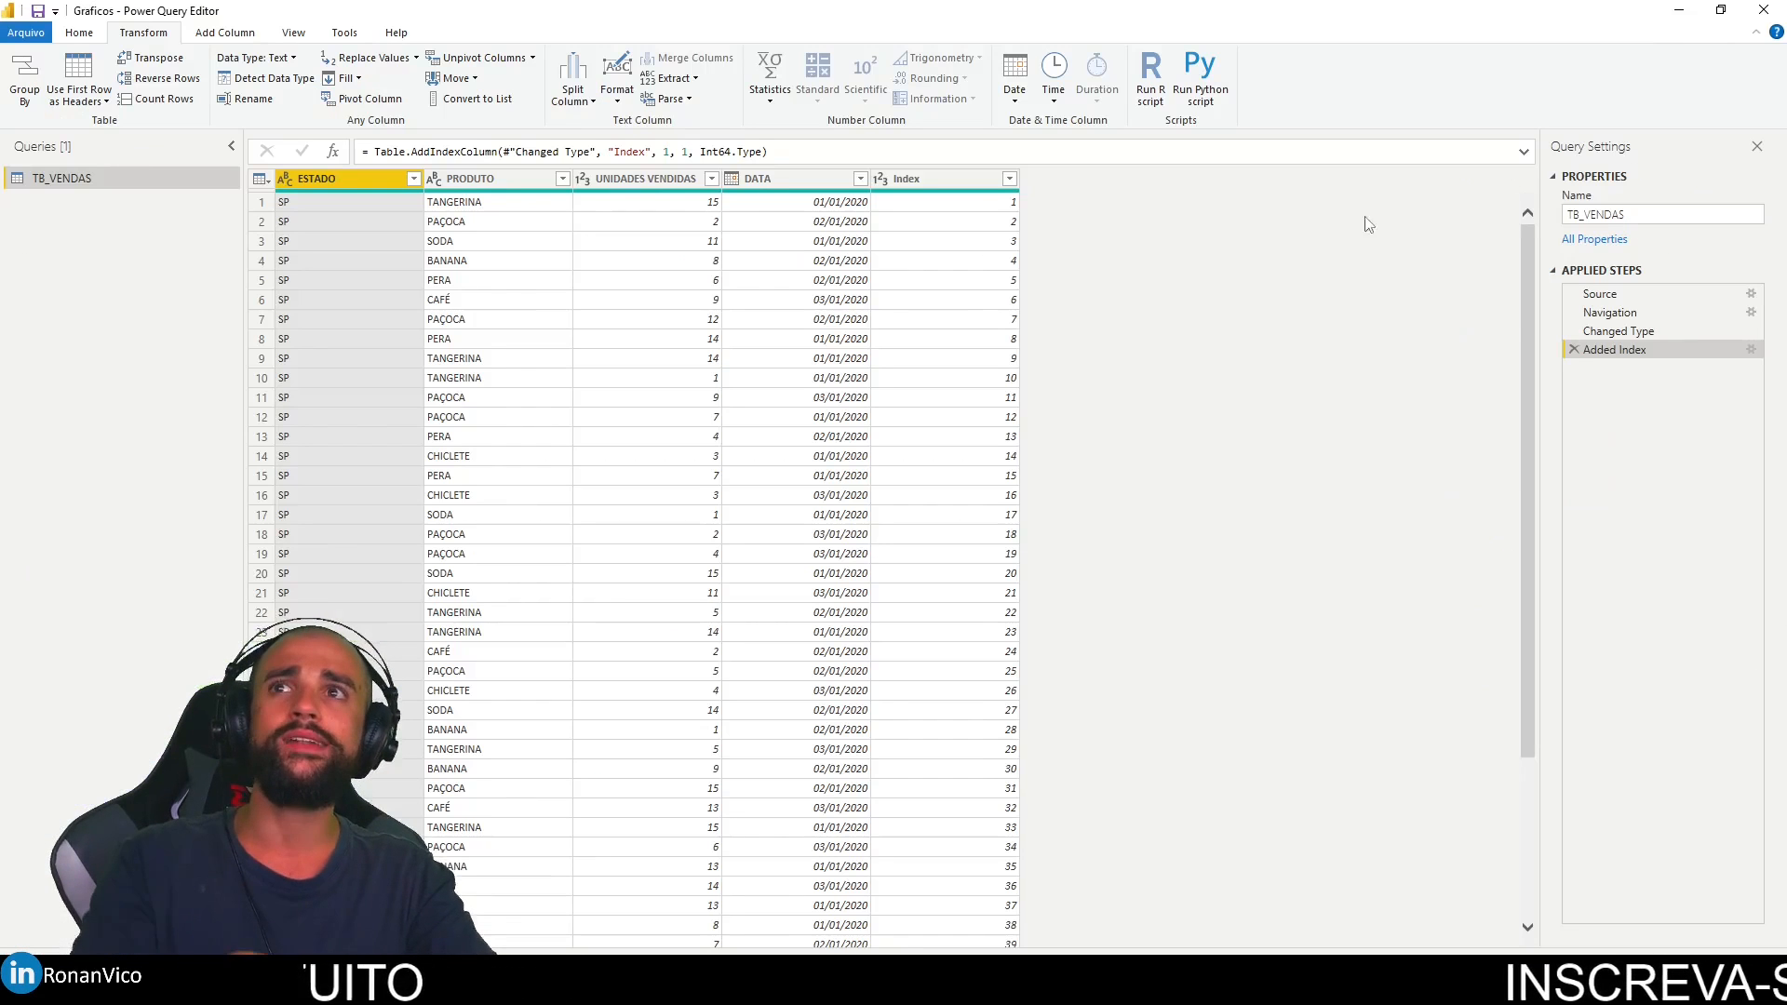
Step: Start a Python script transformation on TB_VENDAS and write the assignment target dataset["UNIDADES VENDIDAS"] on a new line
click(1196, 76)
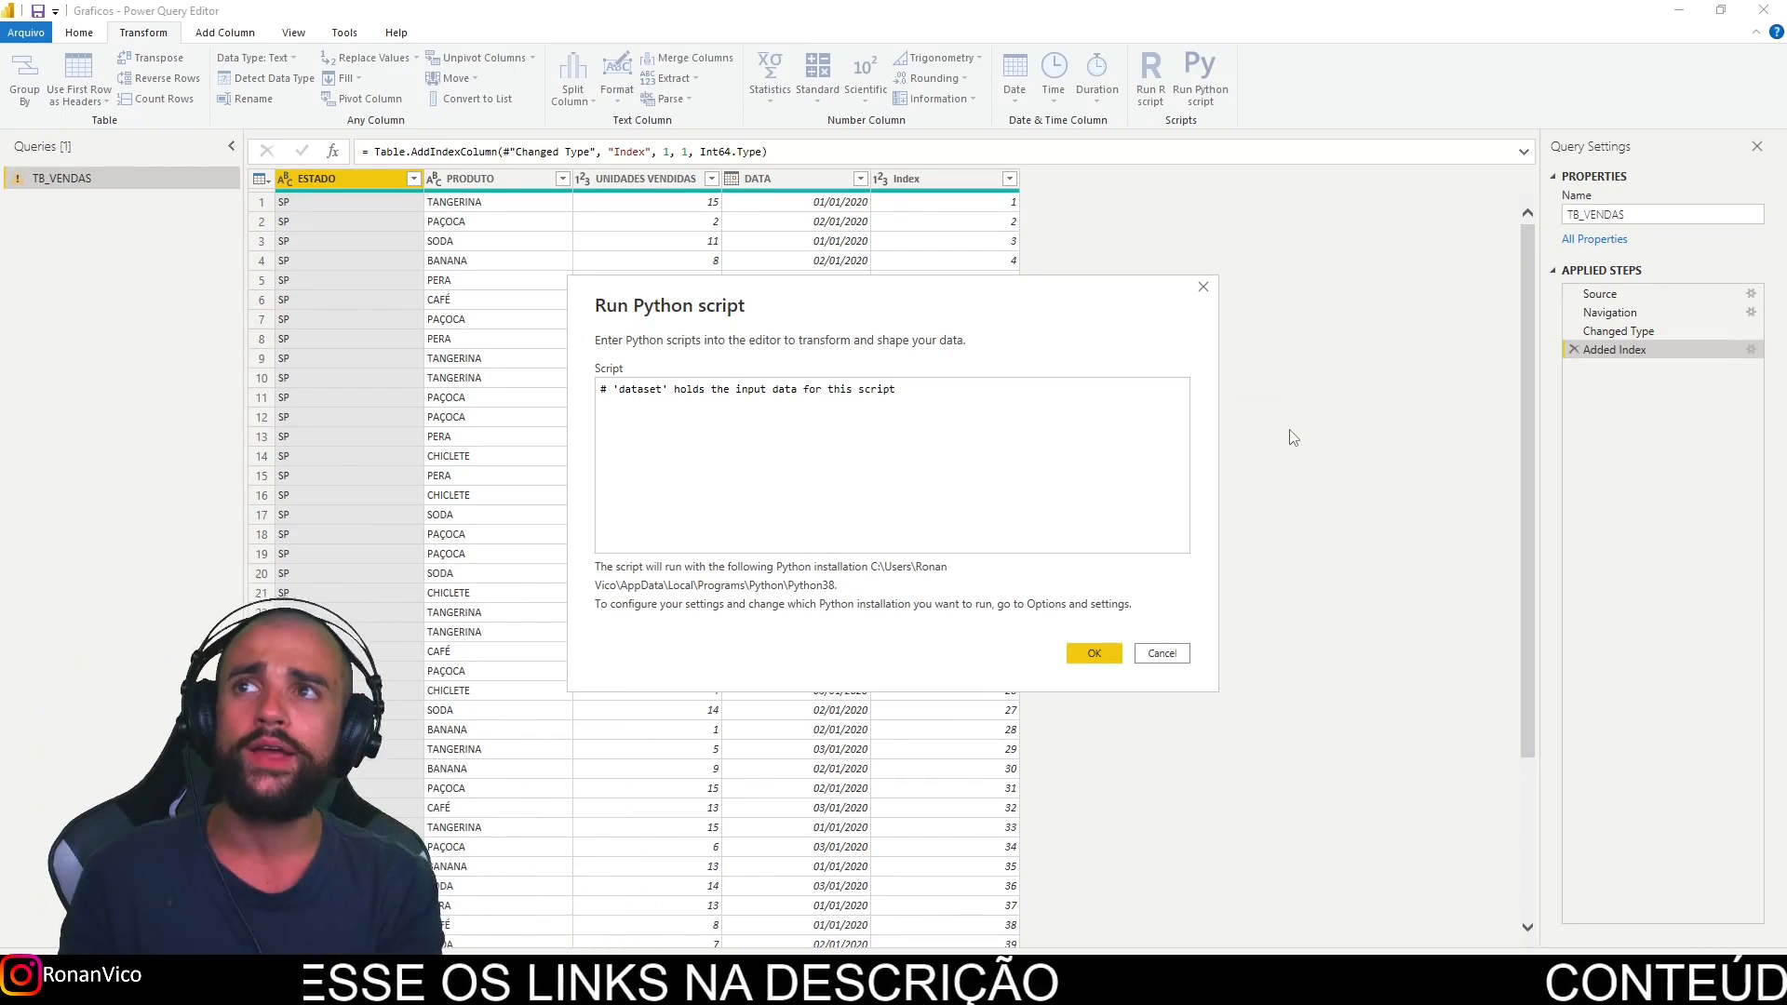
click(945, 427)
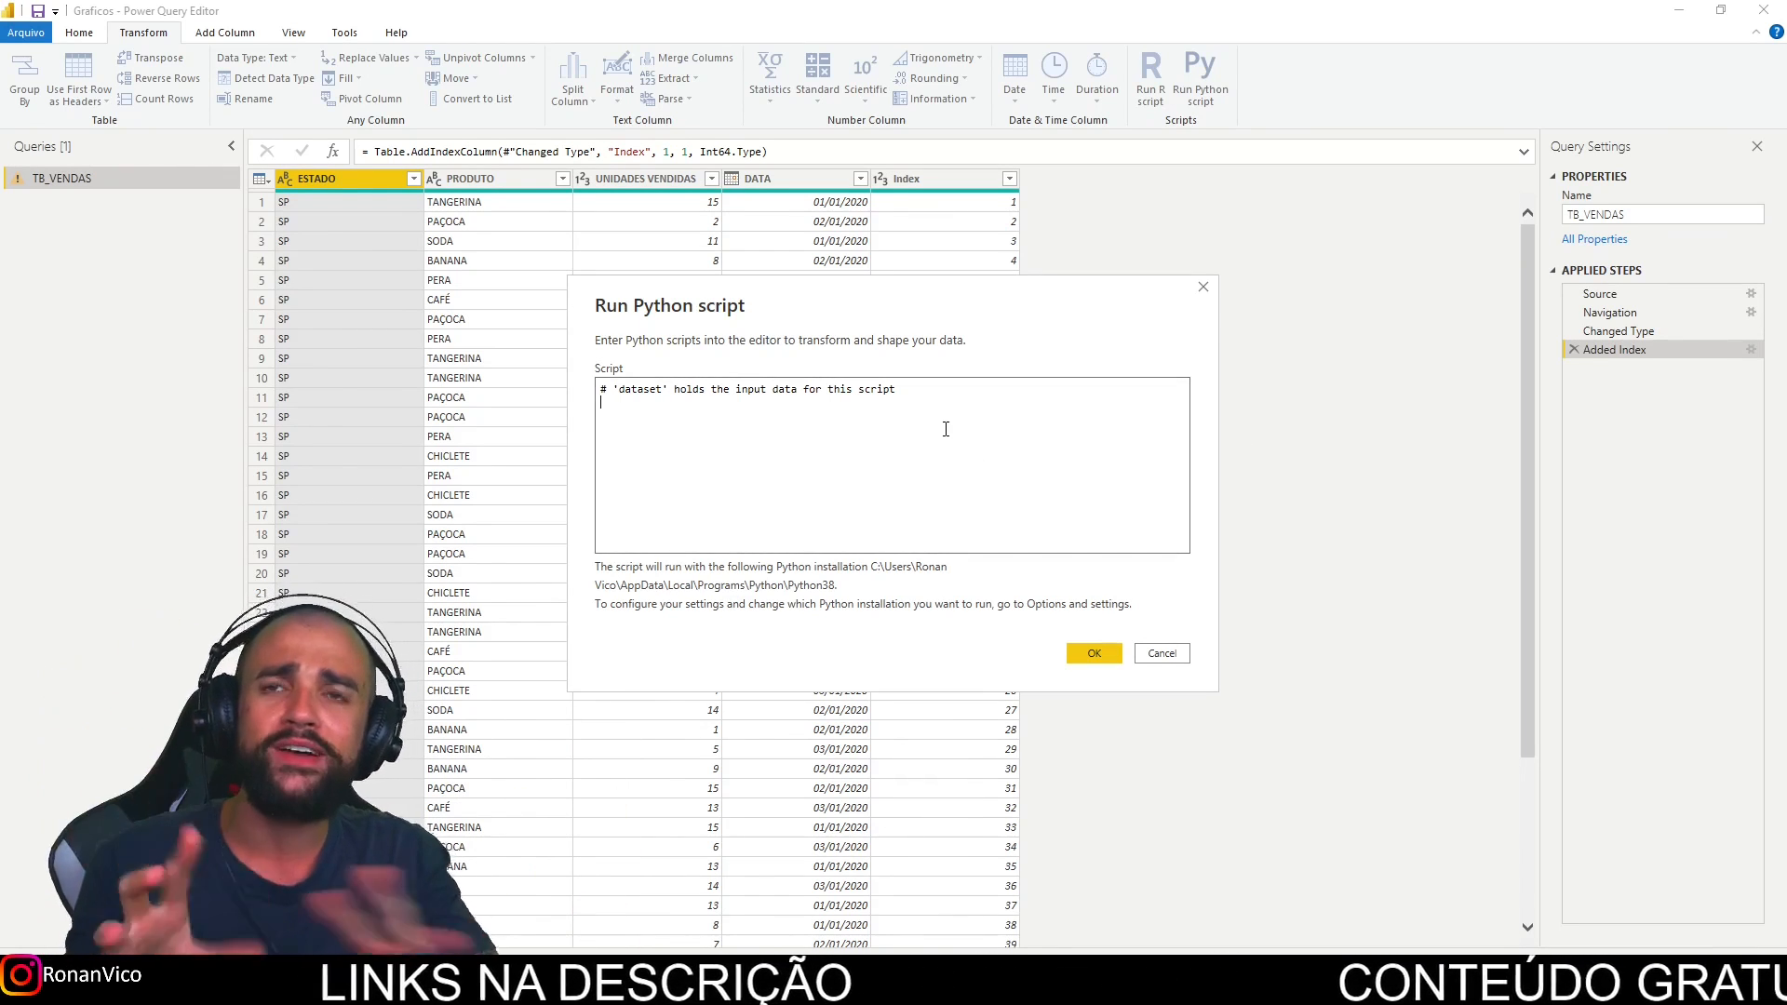
key(Return)
text(DAT)
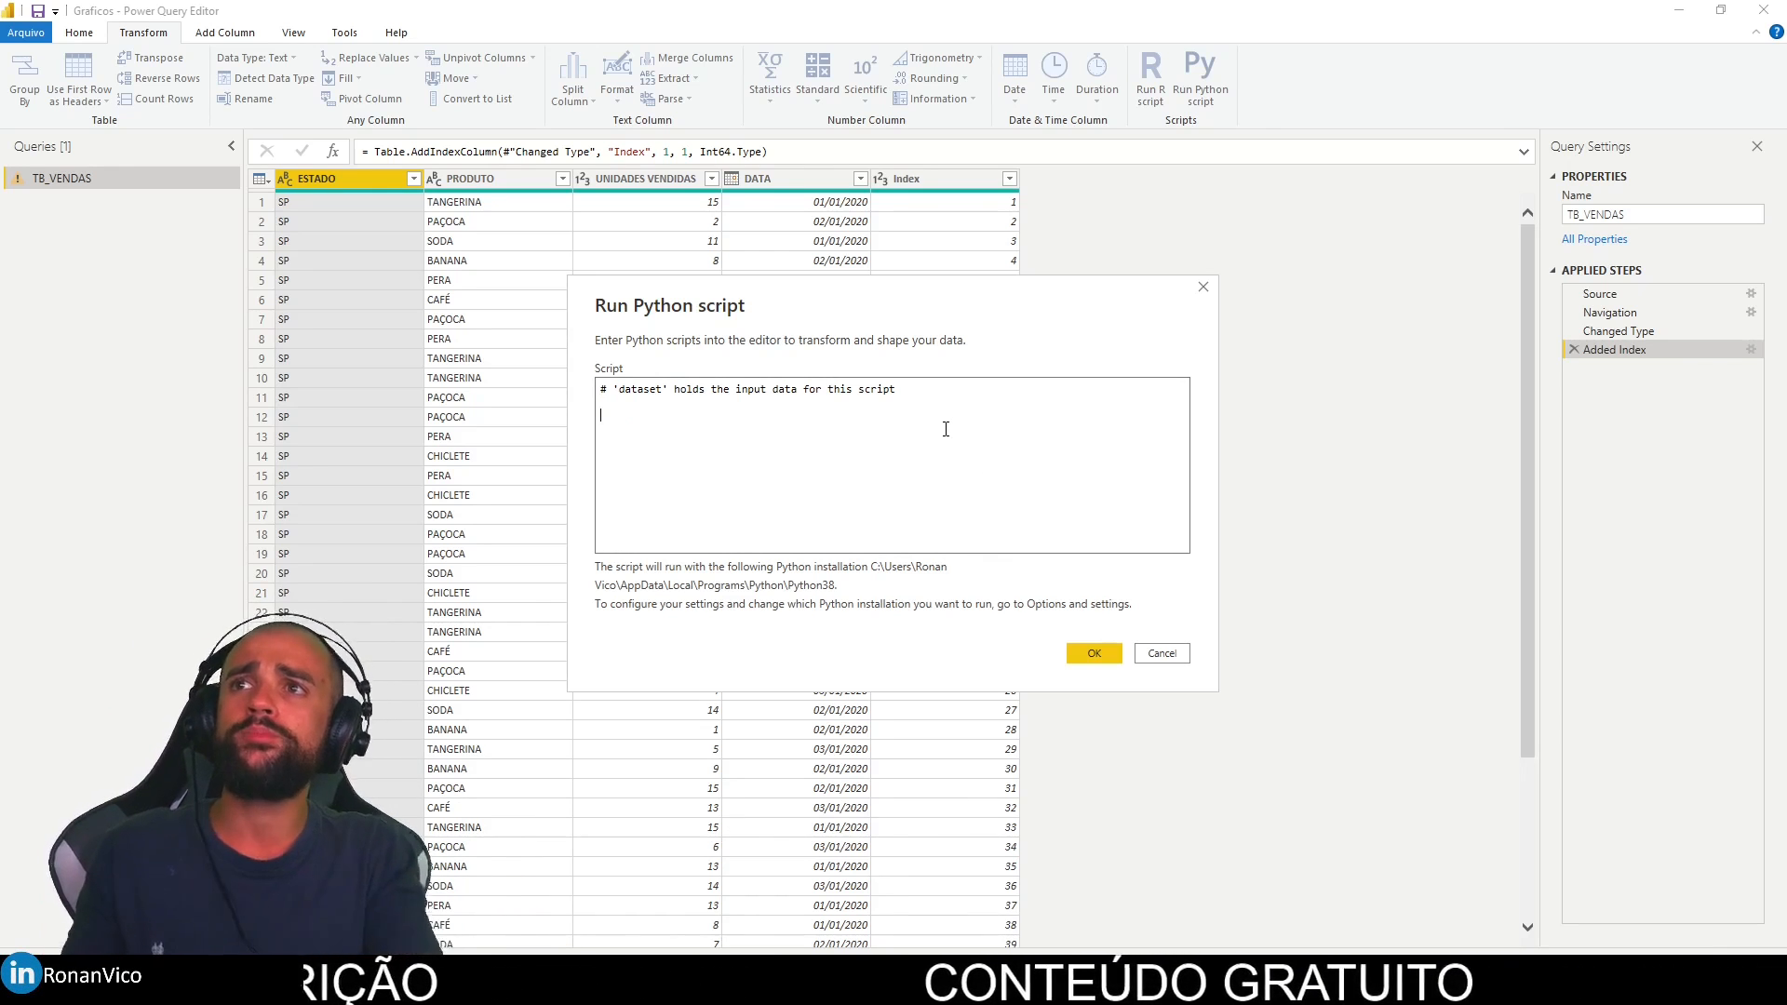
key(BackSpace)
text(da)
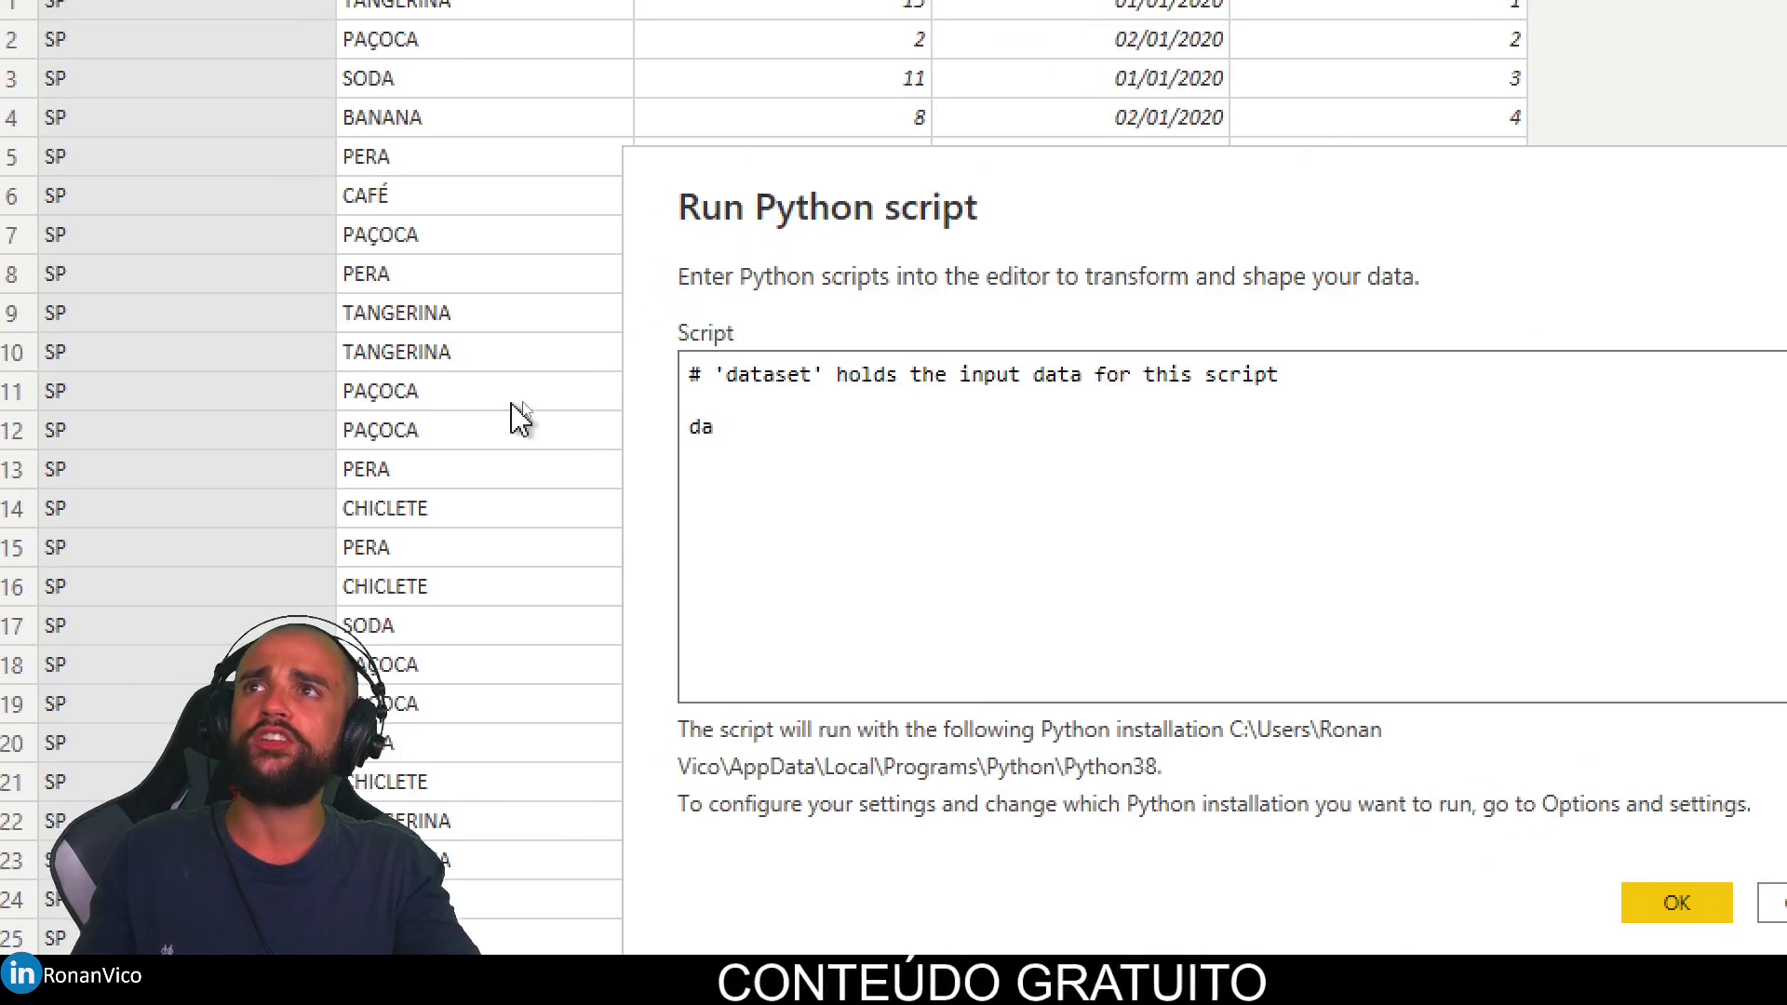
text(taset[")
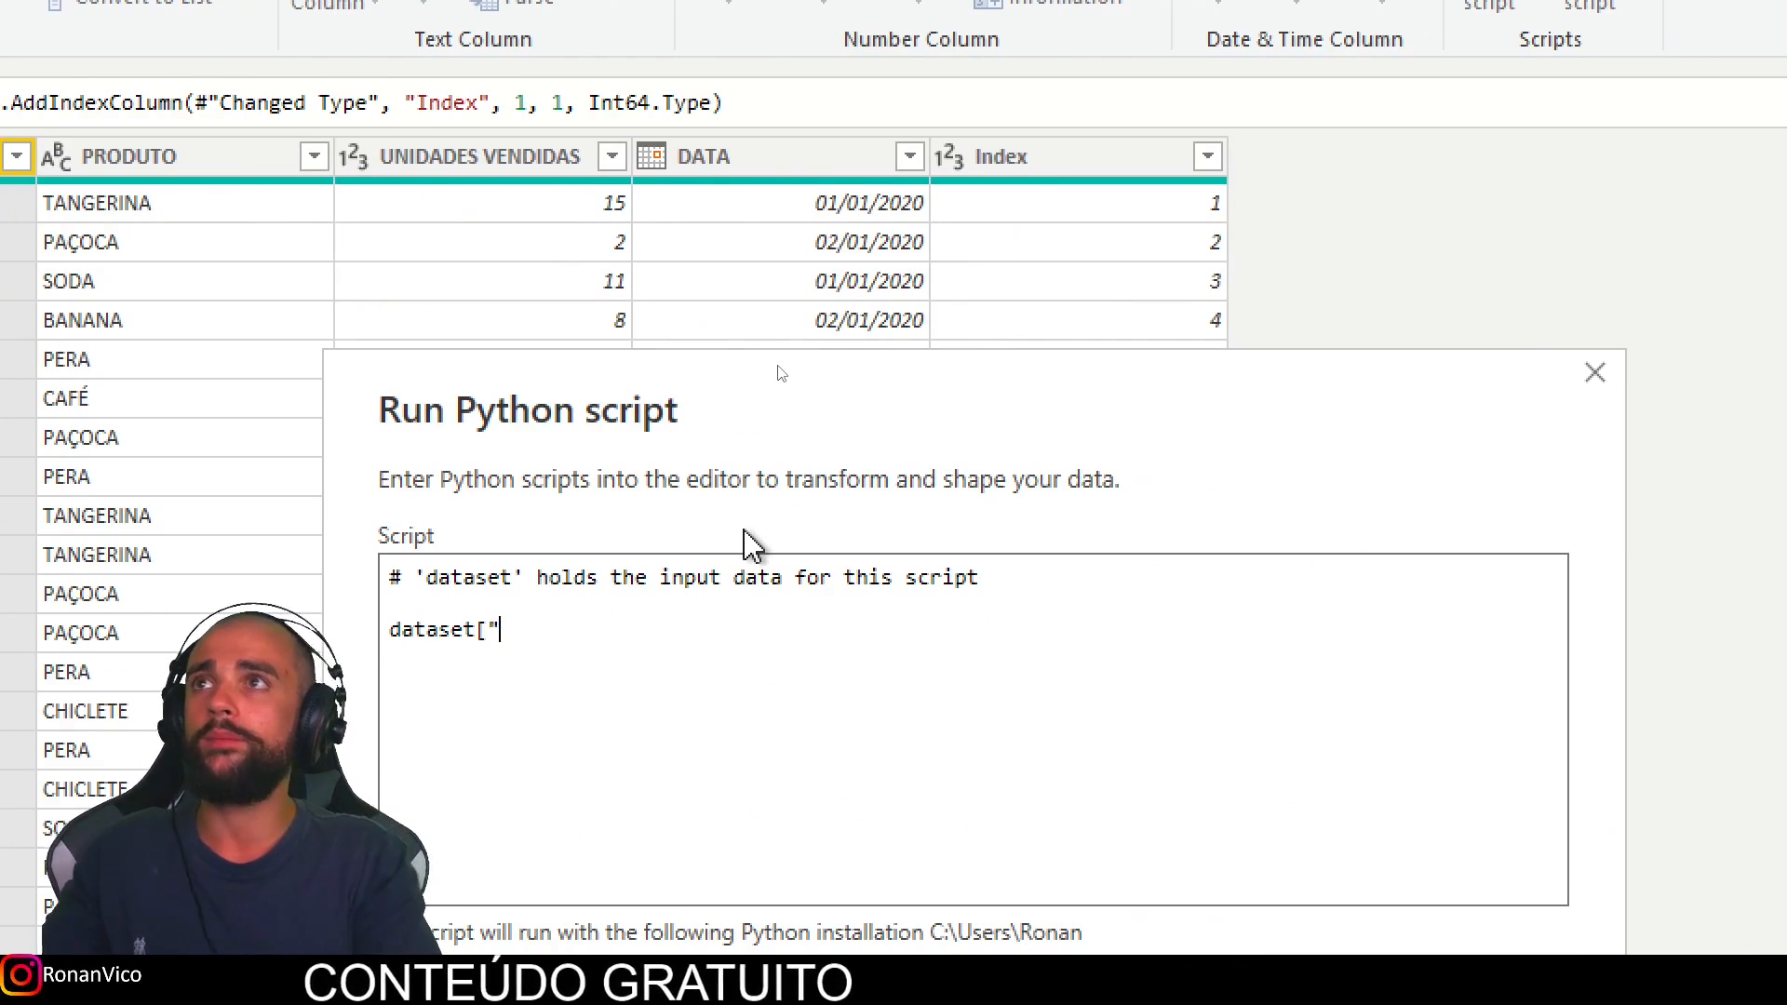
text(UNIDADES VENMD)
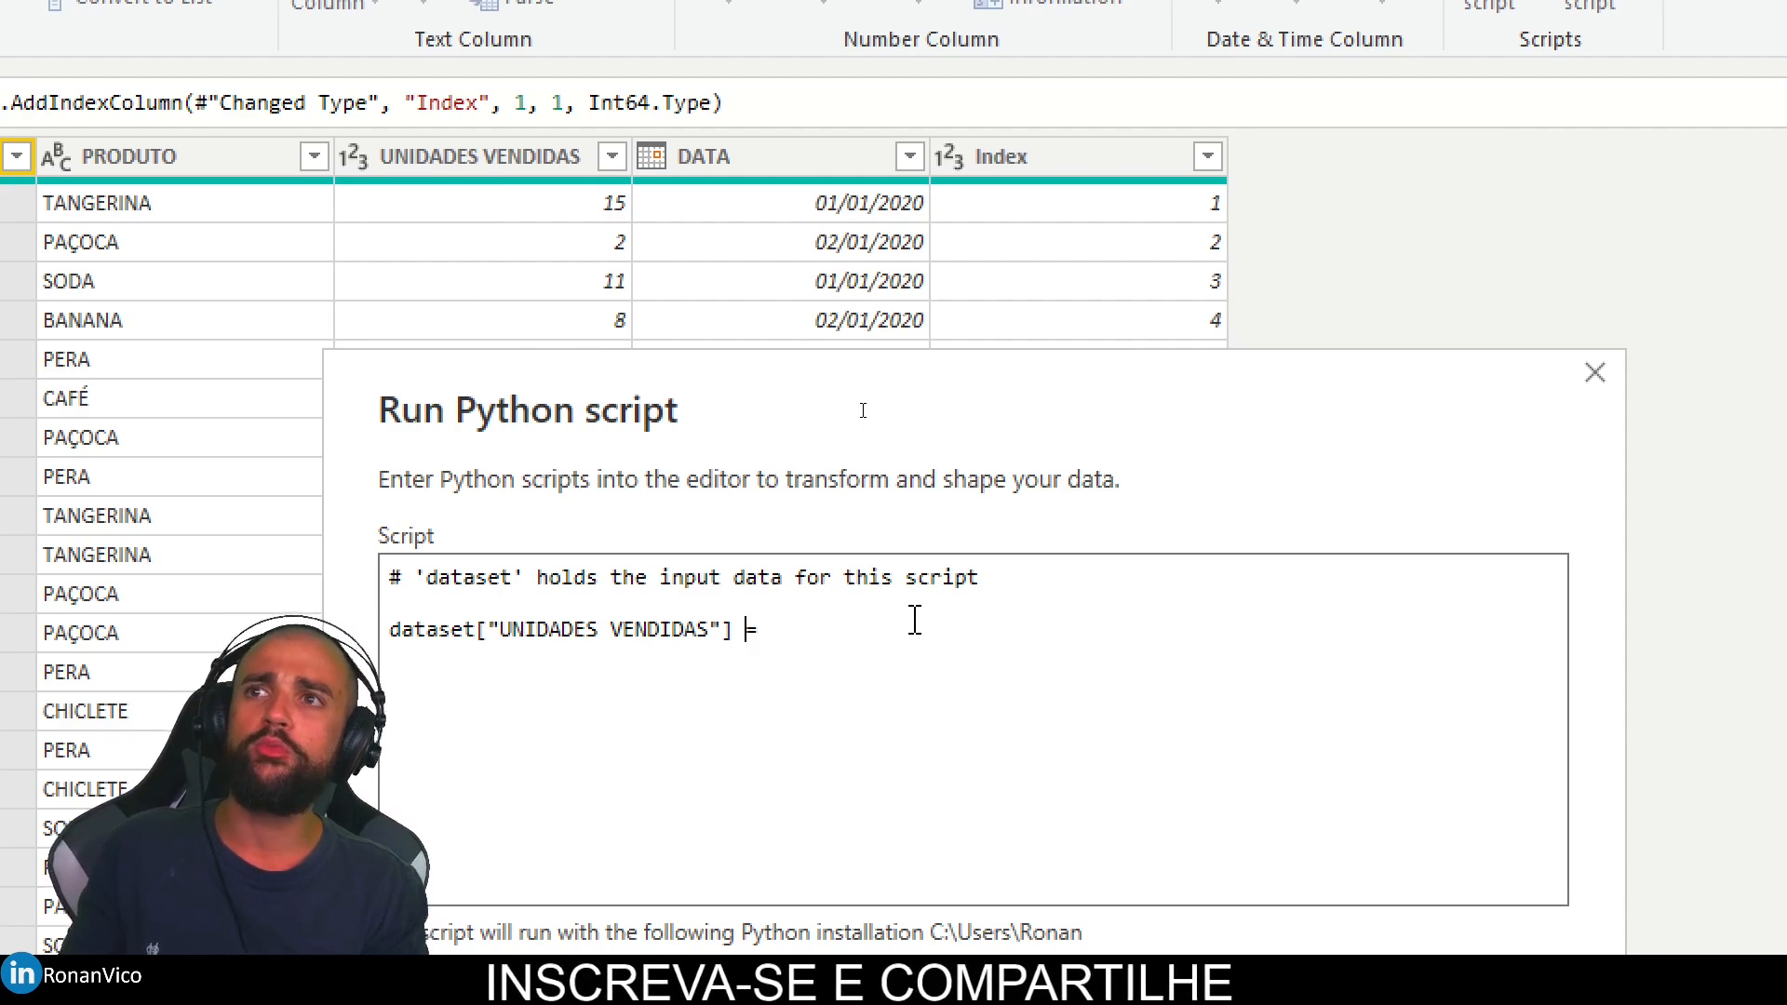
Step: Complete the assignment with a copy of dataset["UNIDADES VENDIDAS"] multiplied by 2, and run the script
key(Left)
key(shift+Home)
key(ctrl+c)
key(End)
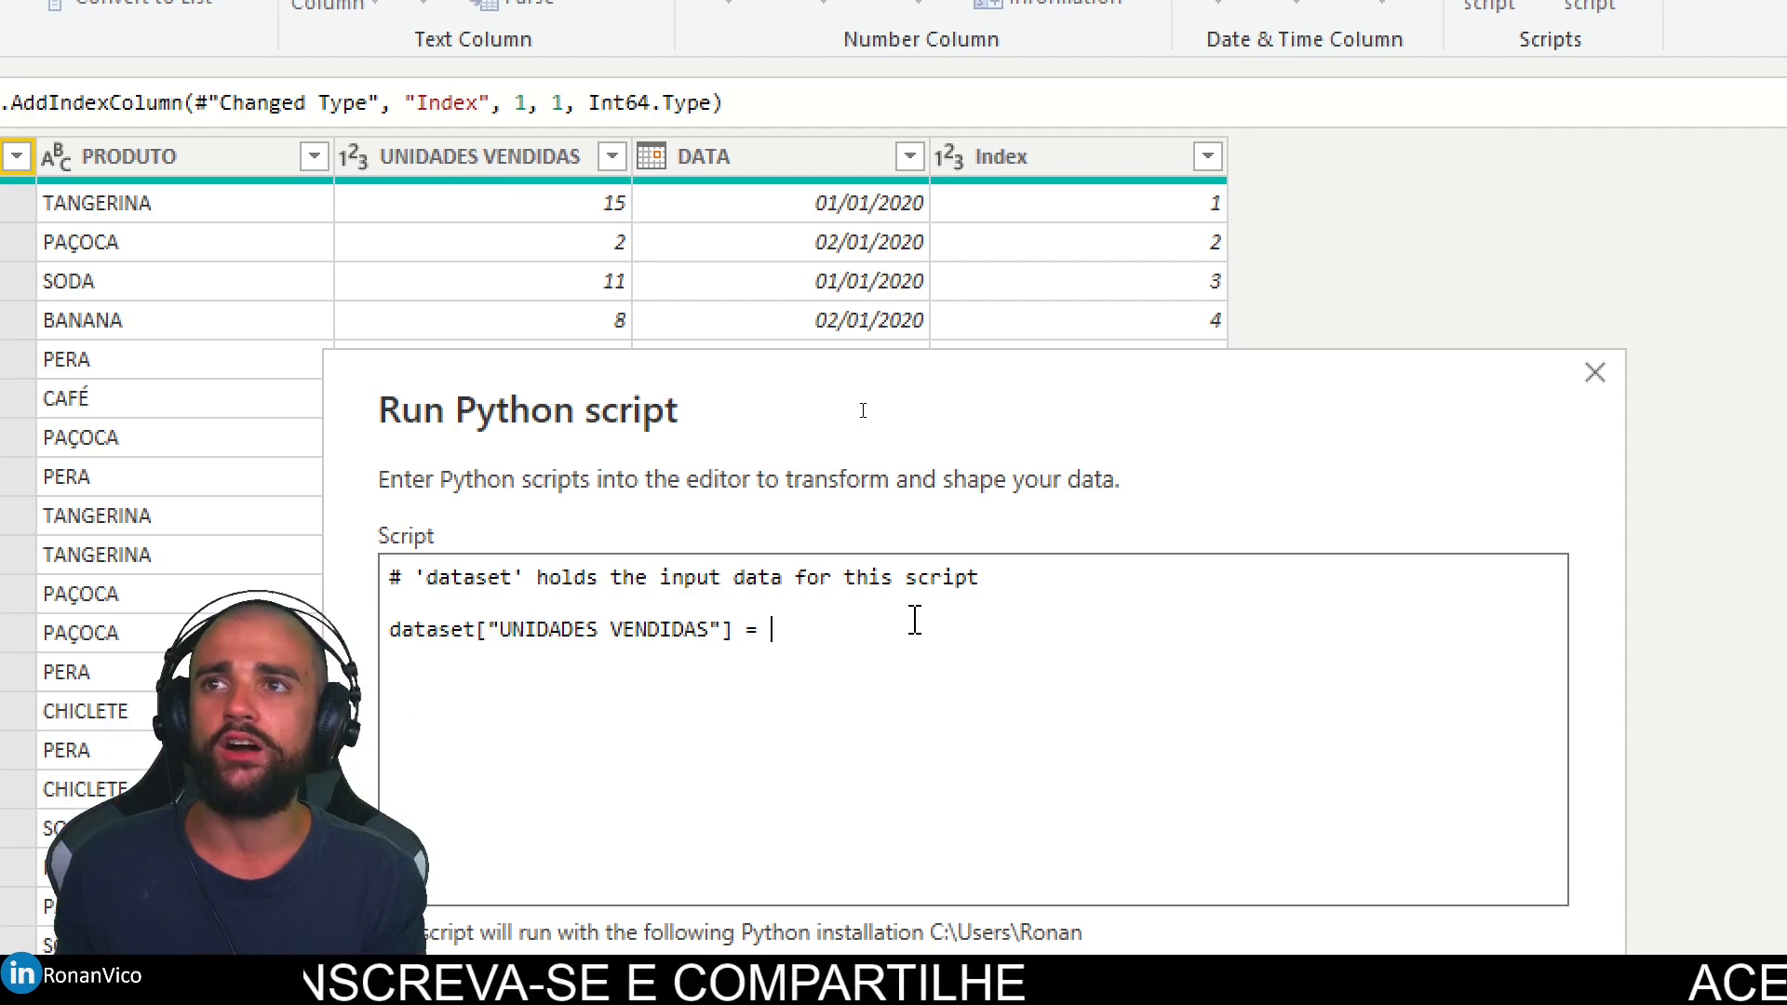
key(ctrl+v)
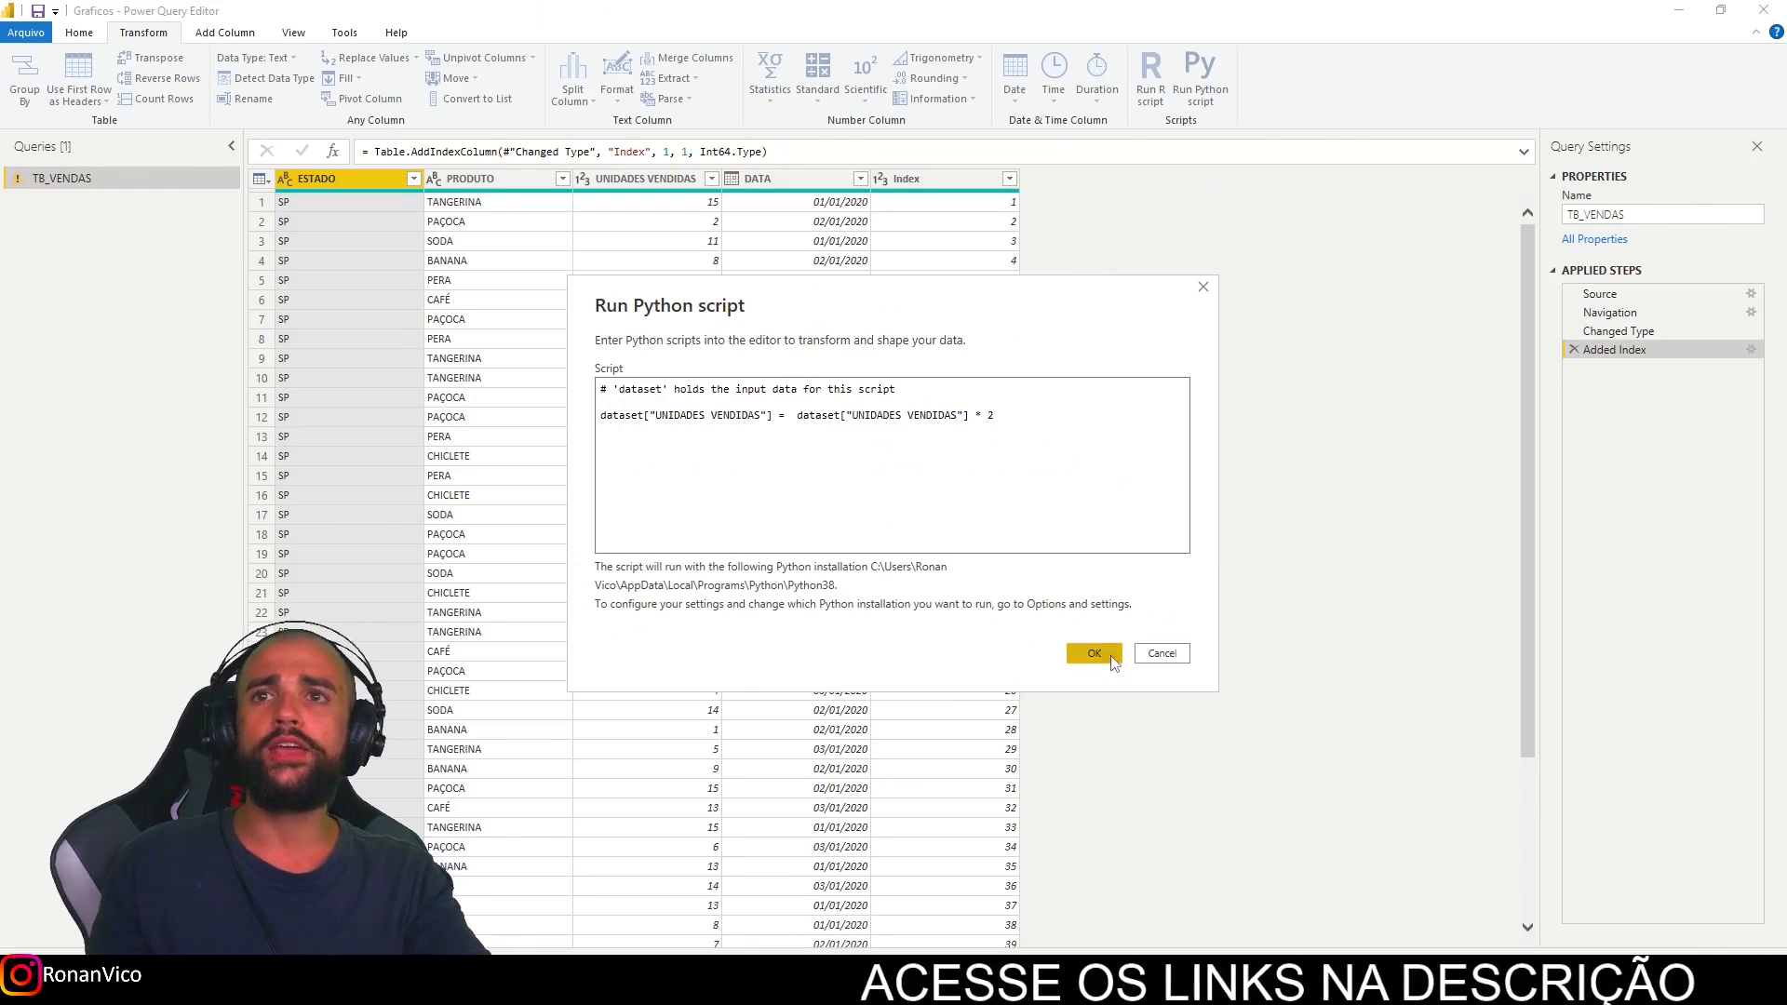
click(1110, 658)
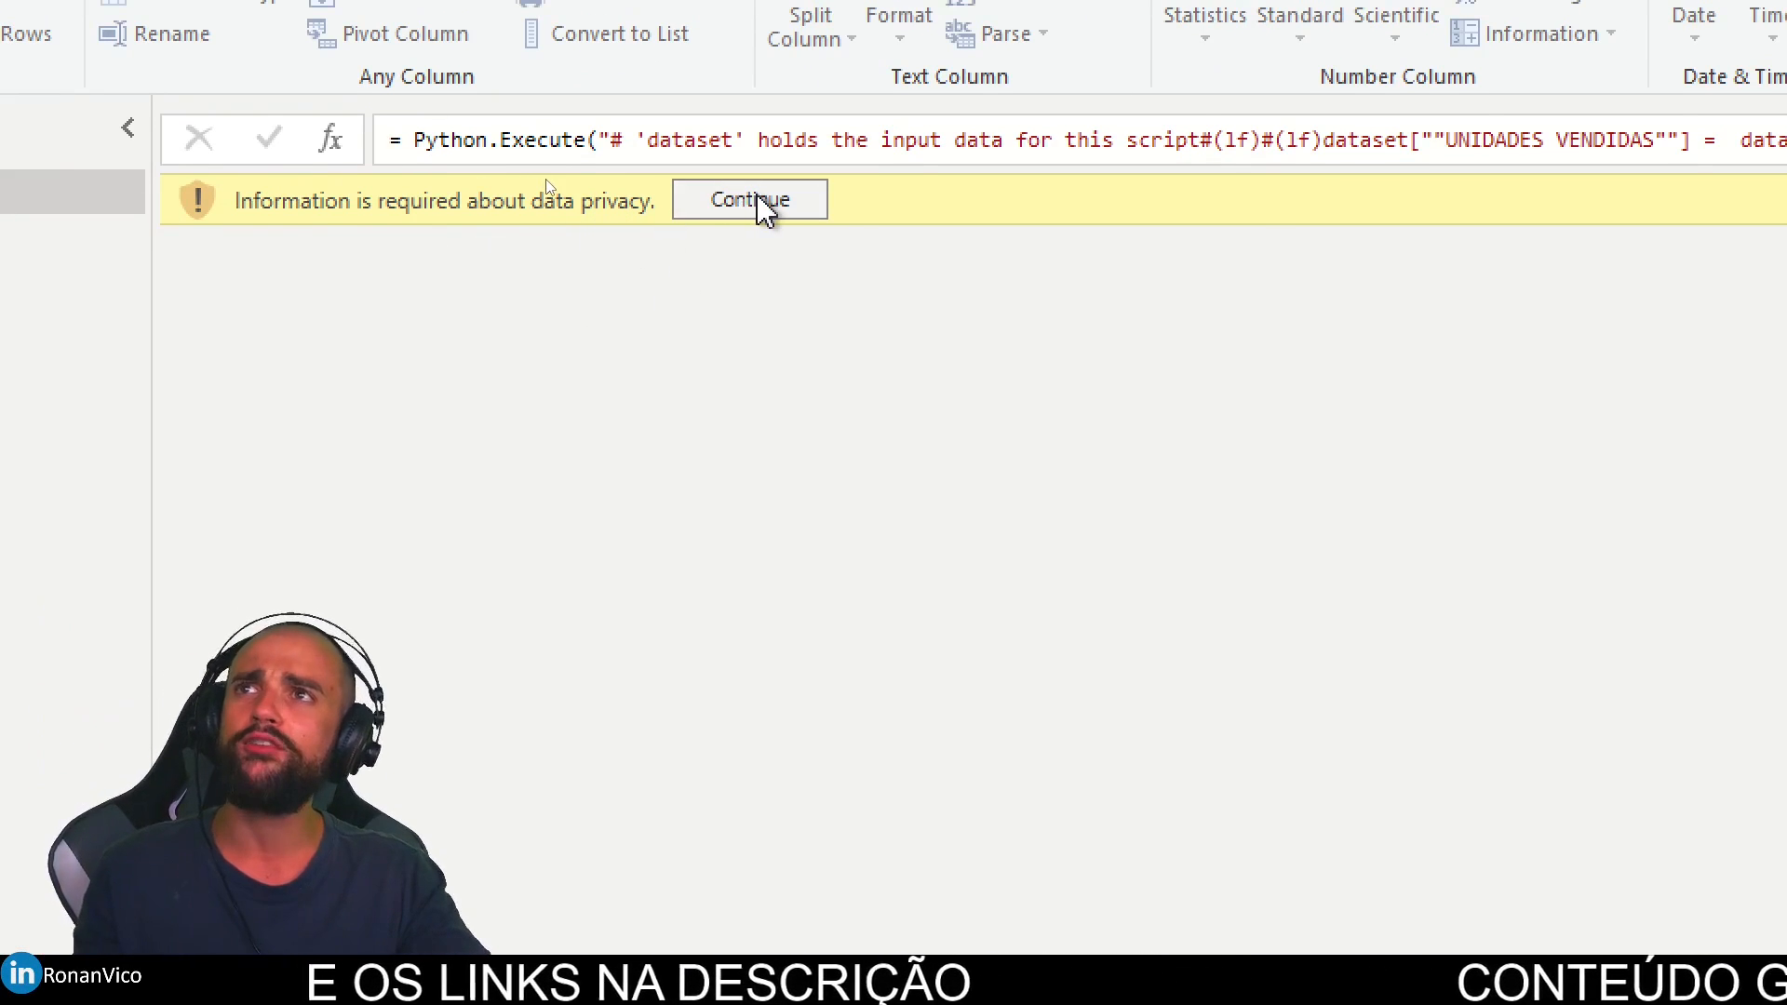
Step: Provide the required data privacy information by ignoring Privacy Levels checks for this file, and save it
click(749, 200)
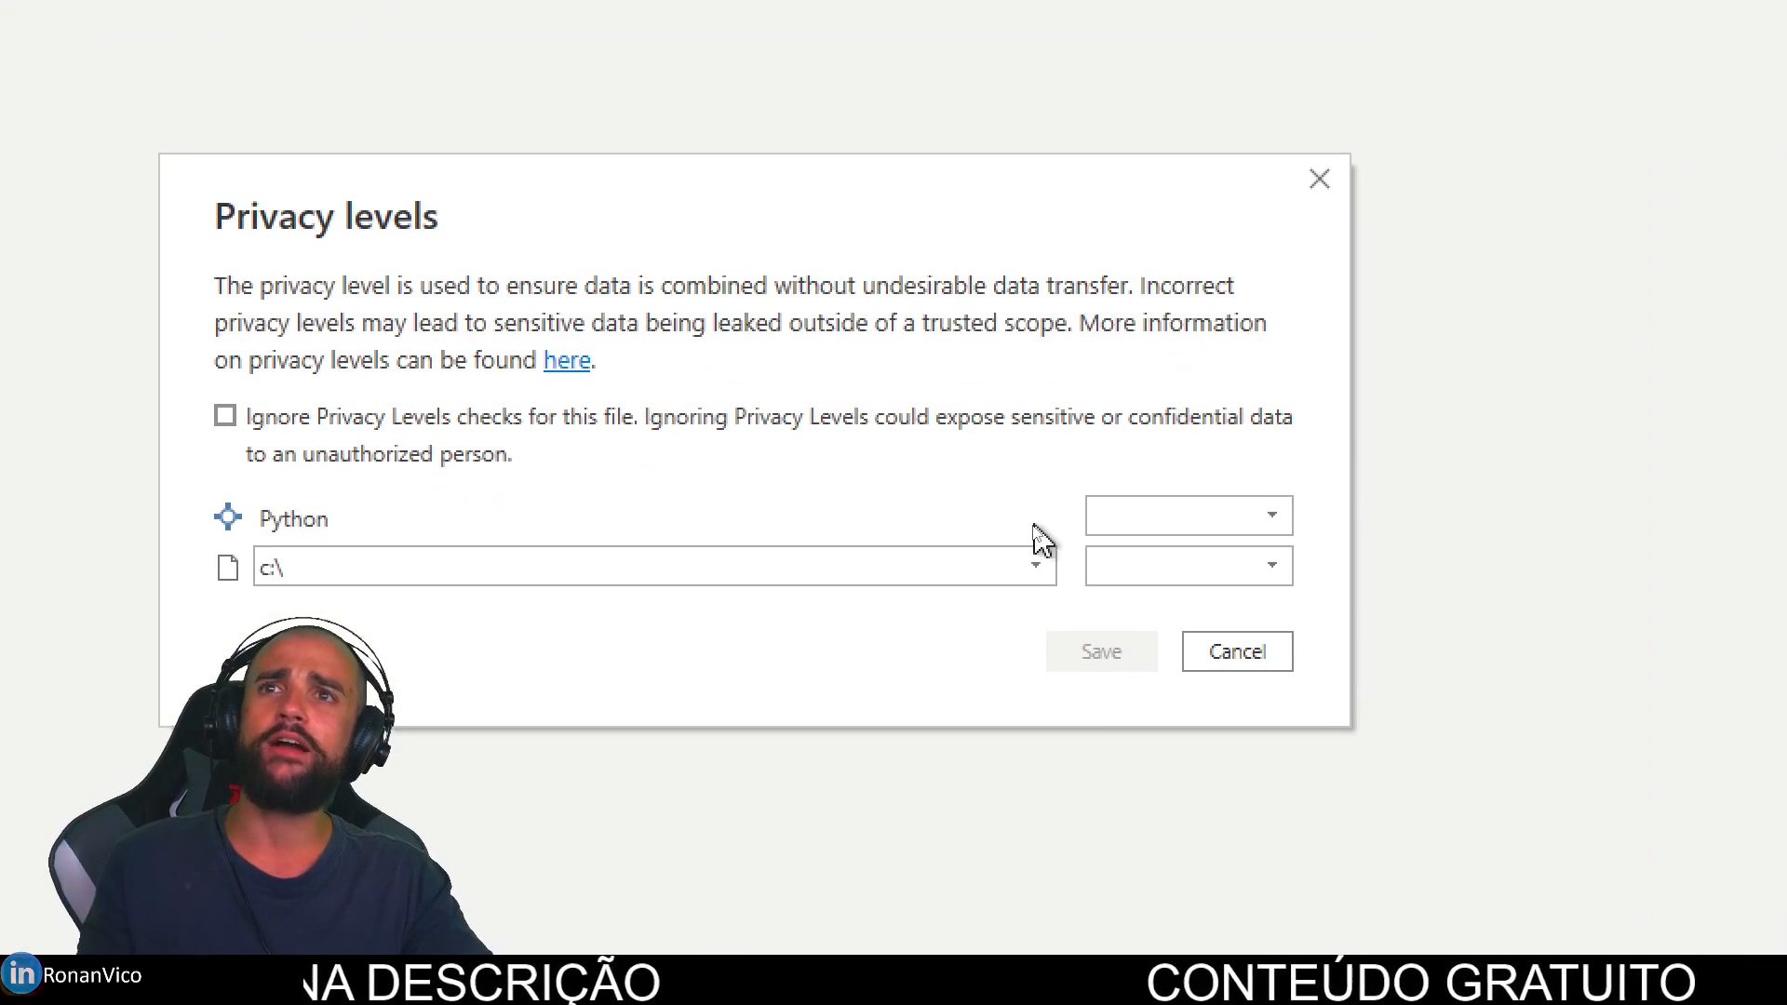
click(1153, 523)
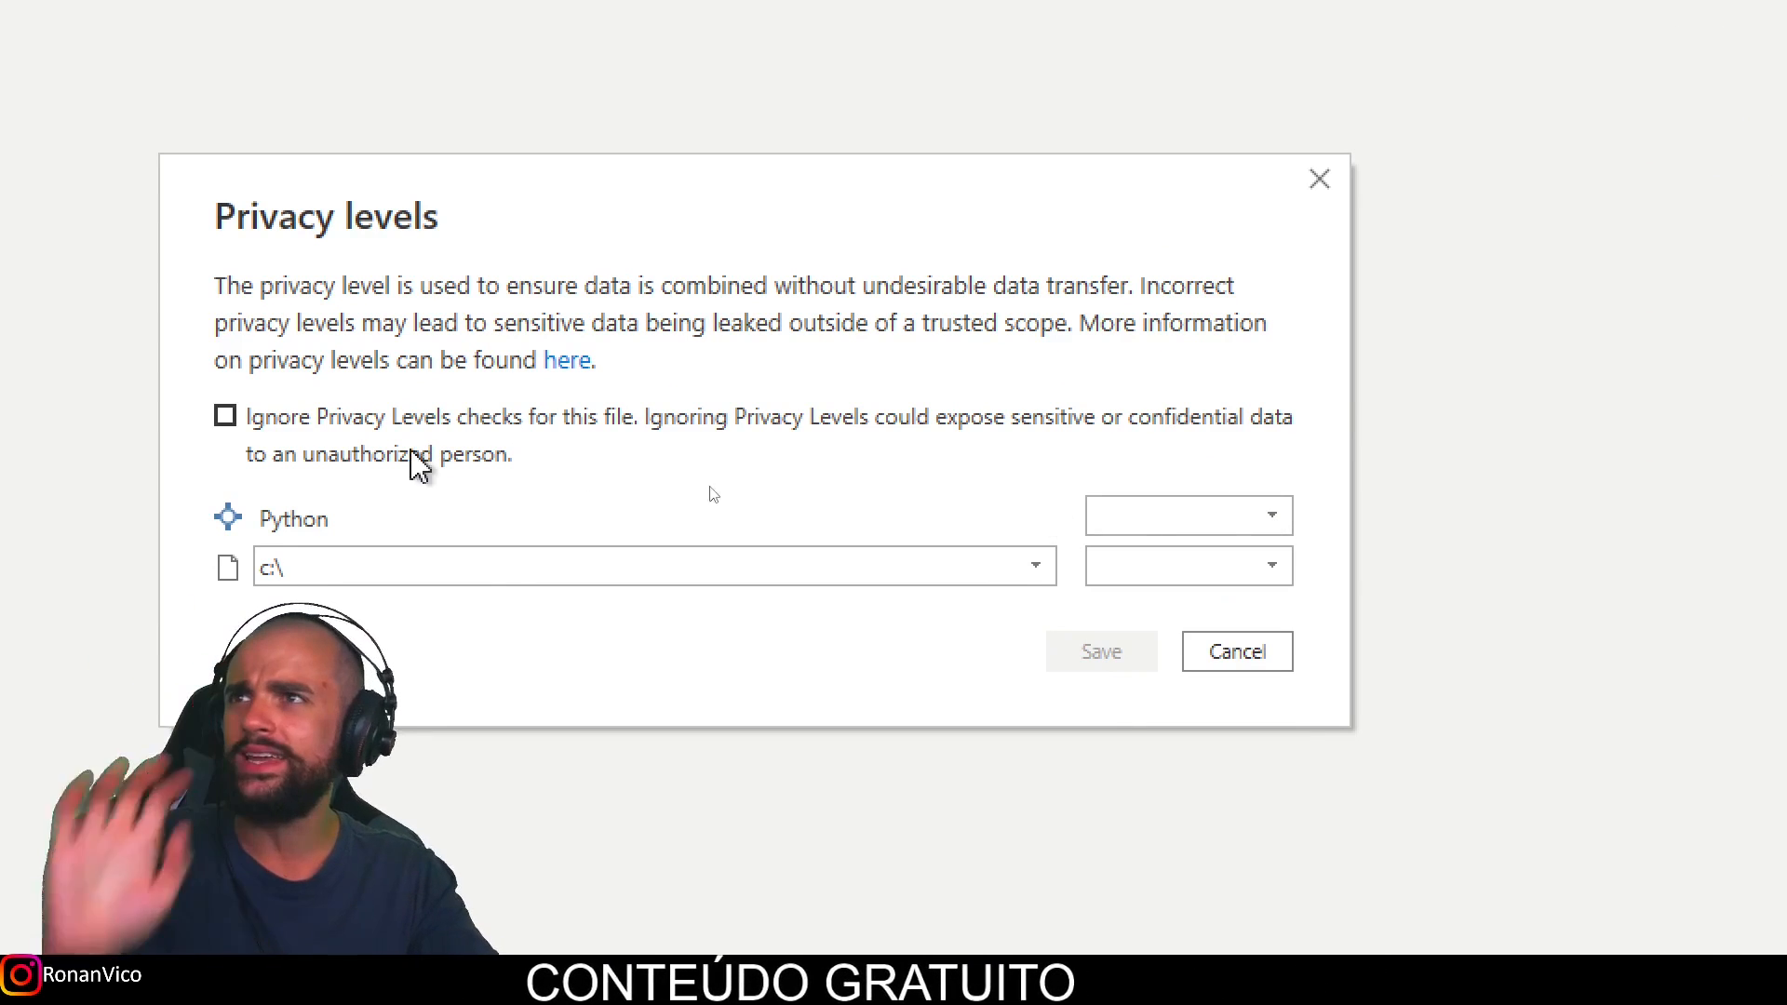
click(369, 434)
click(1117, 657)
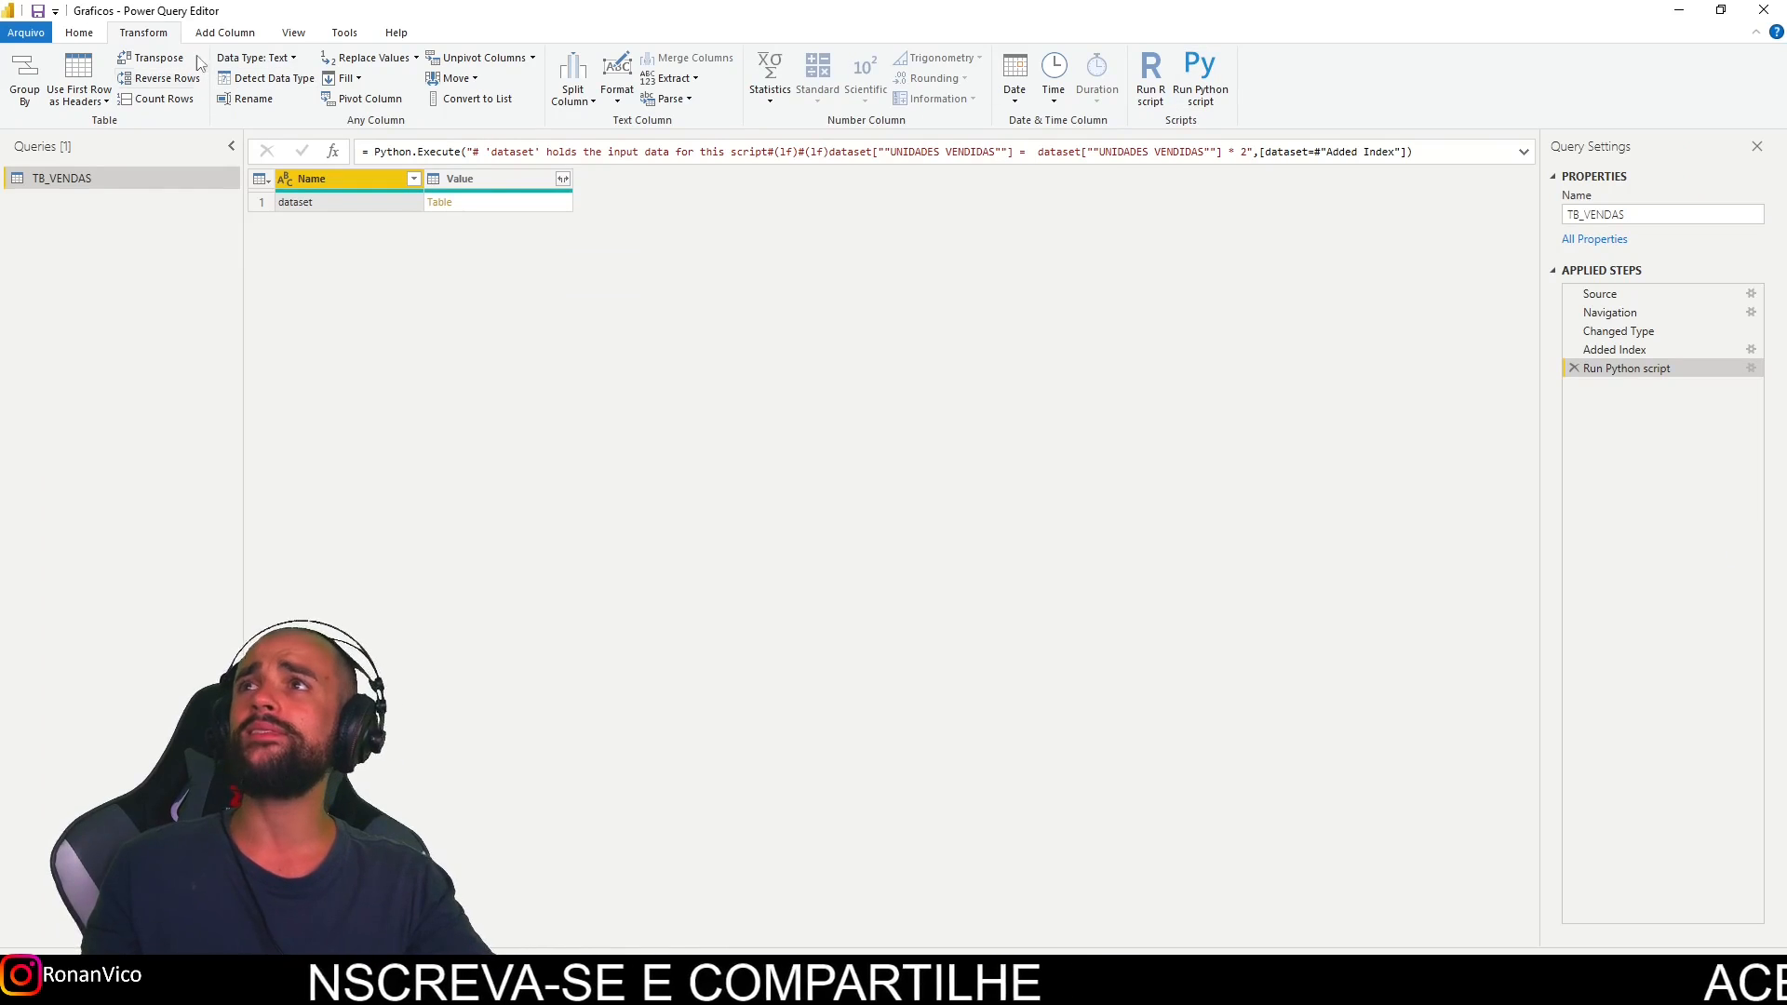
Step: Examine the query's full code in the Advanced Editor, focusing on the Python.Execute line and its dataset argument, without changing it
click(296, 33)
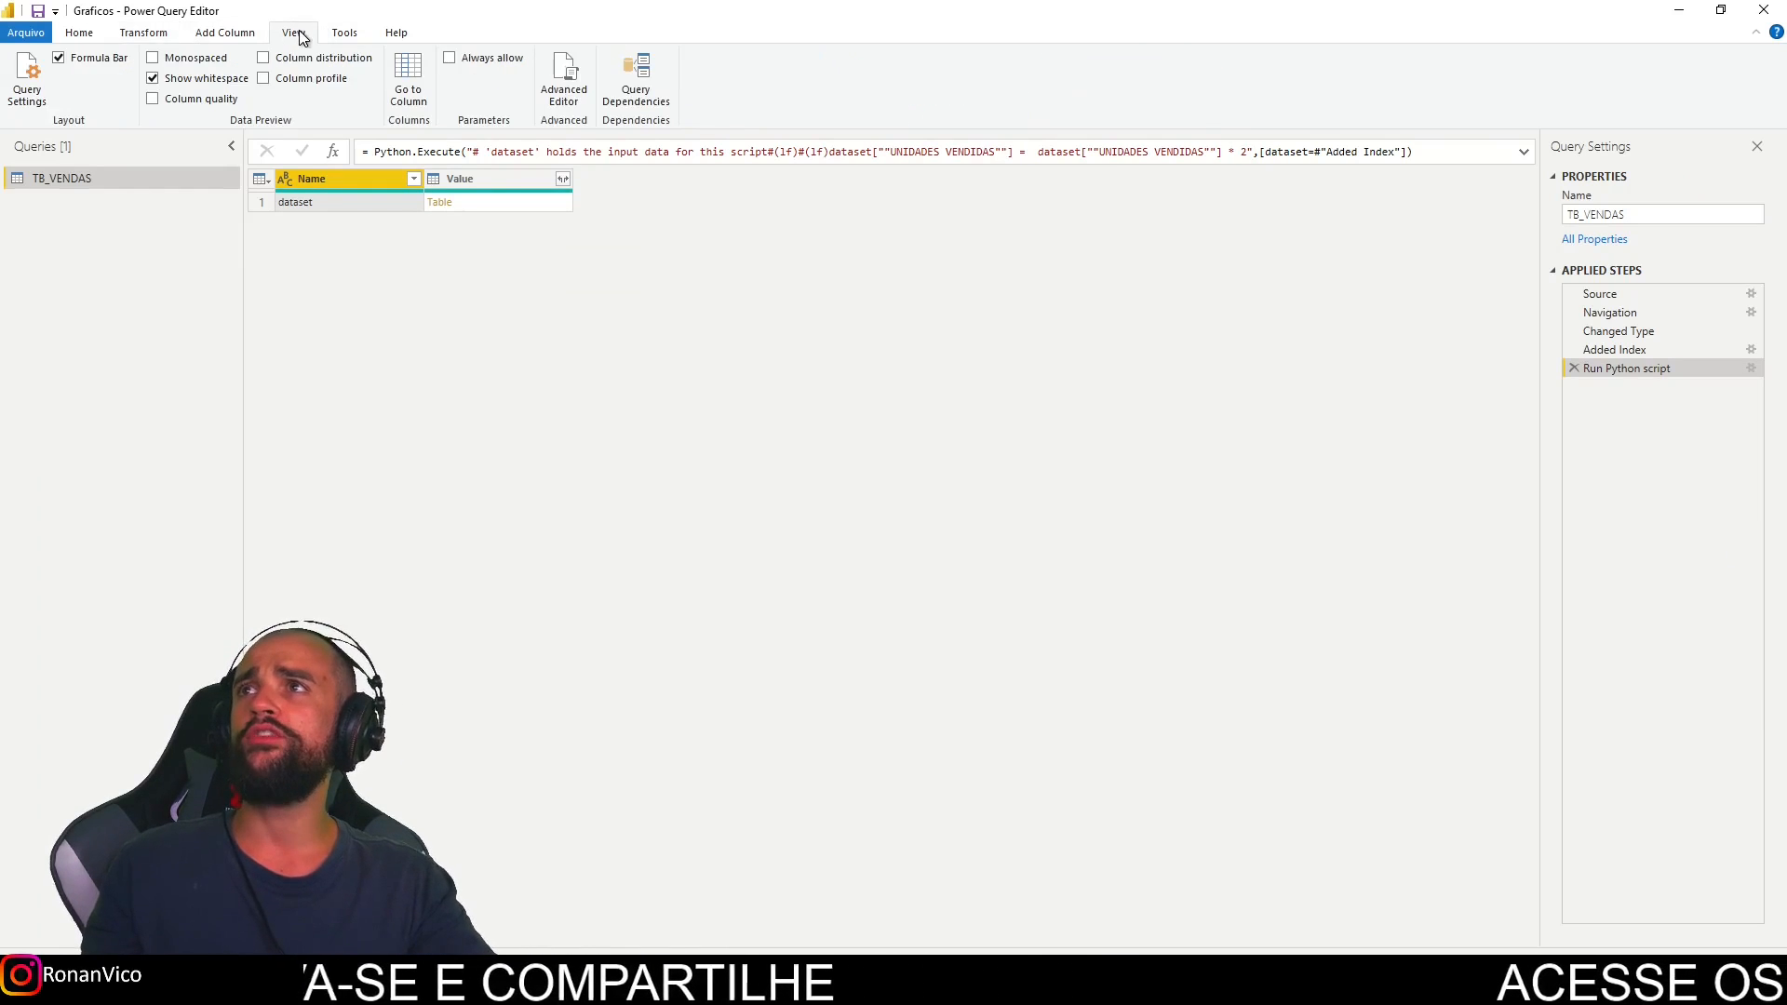
click(1159, 192)
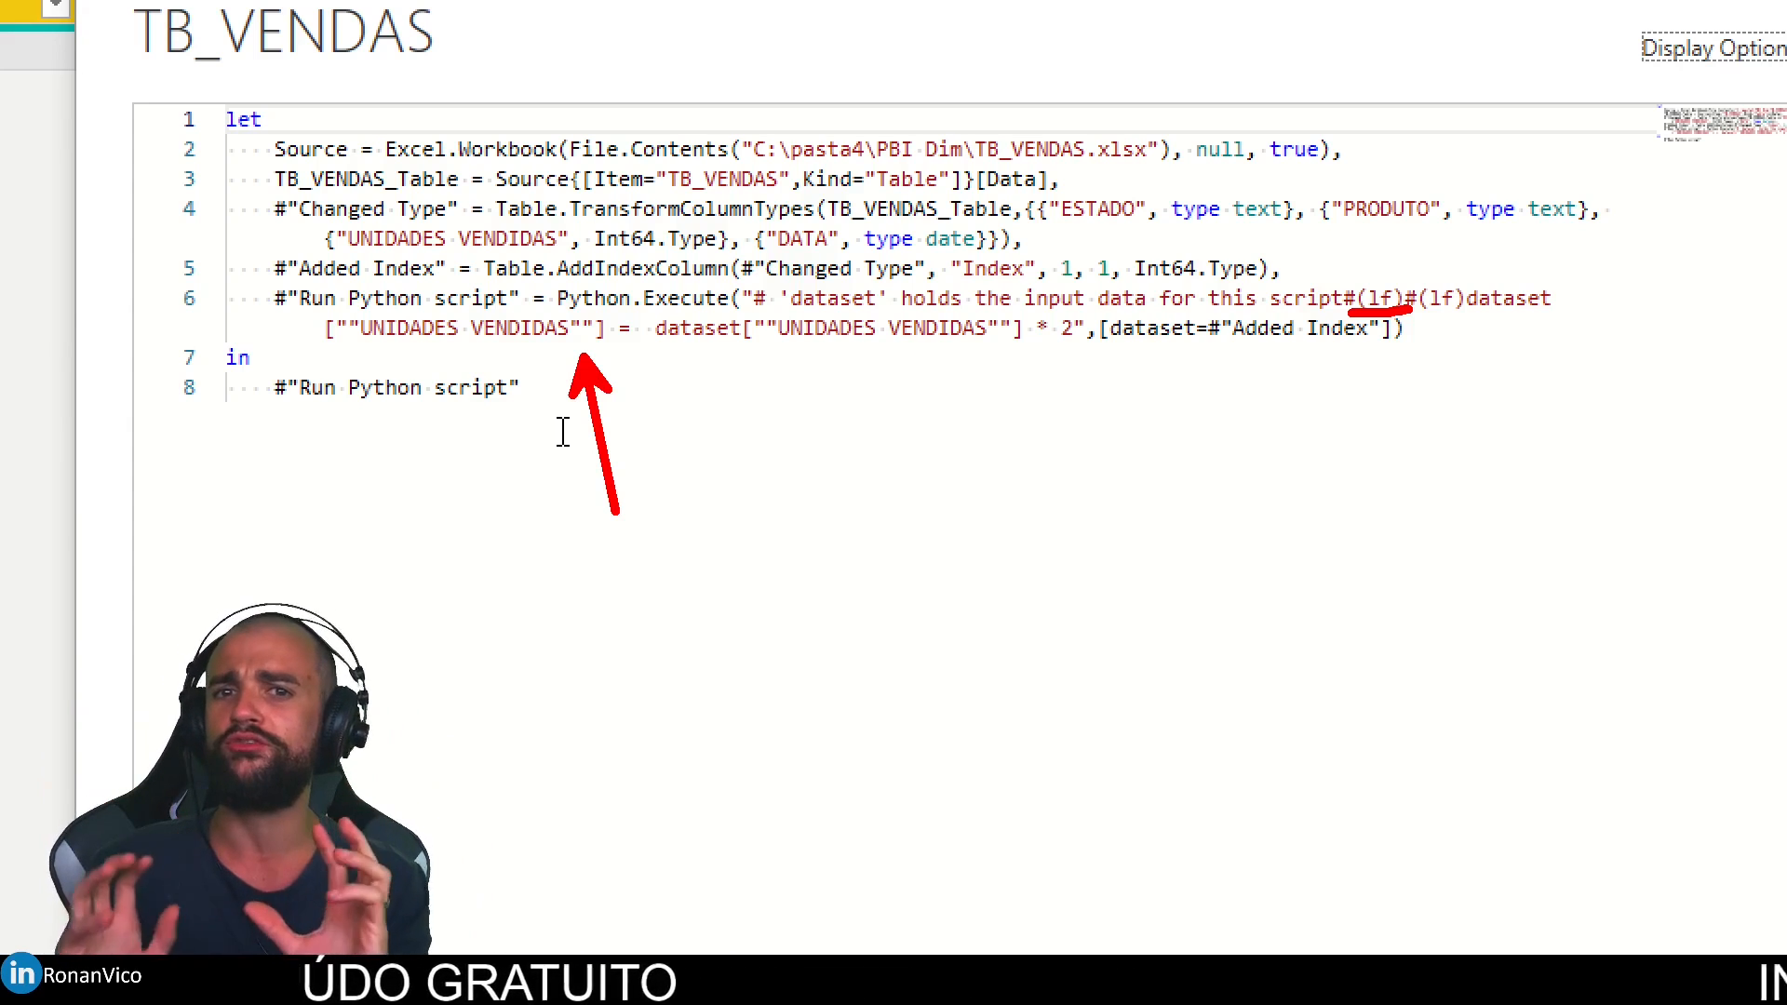
key(e)
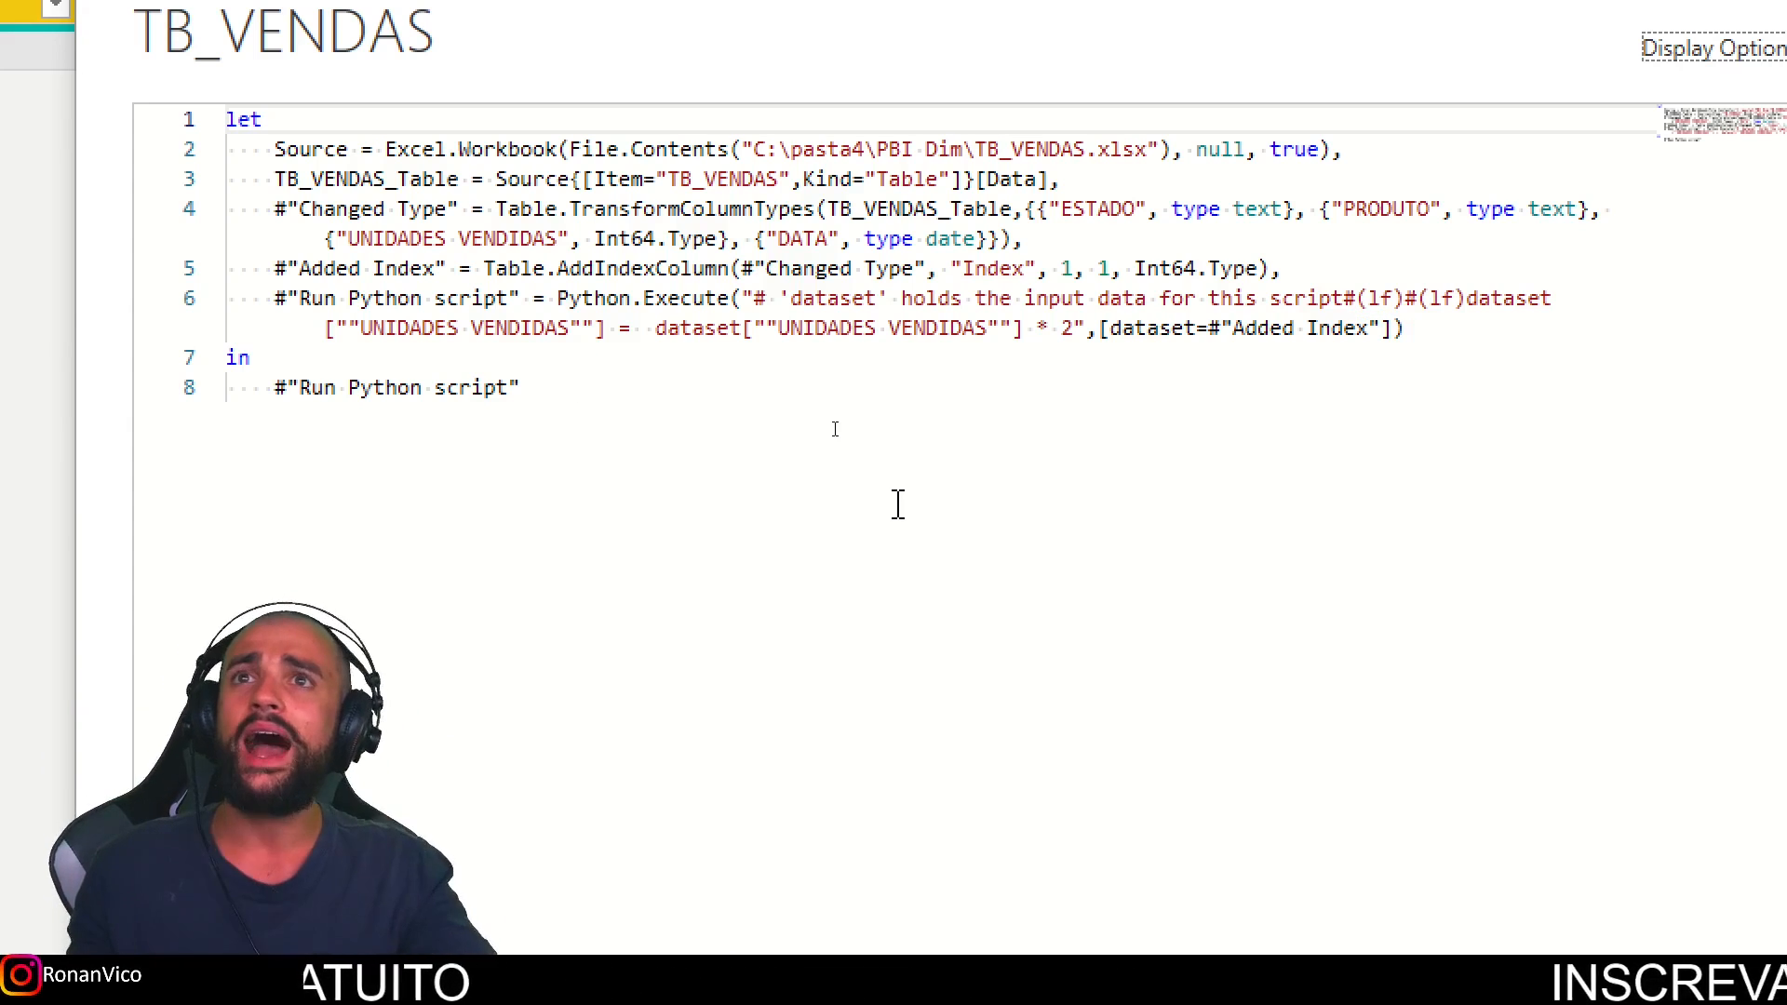
drag(1107, 355, 1398, 349)
drag(1109, 344, 1180, 343)
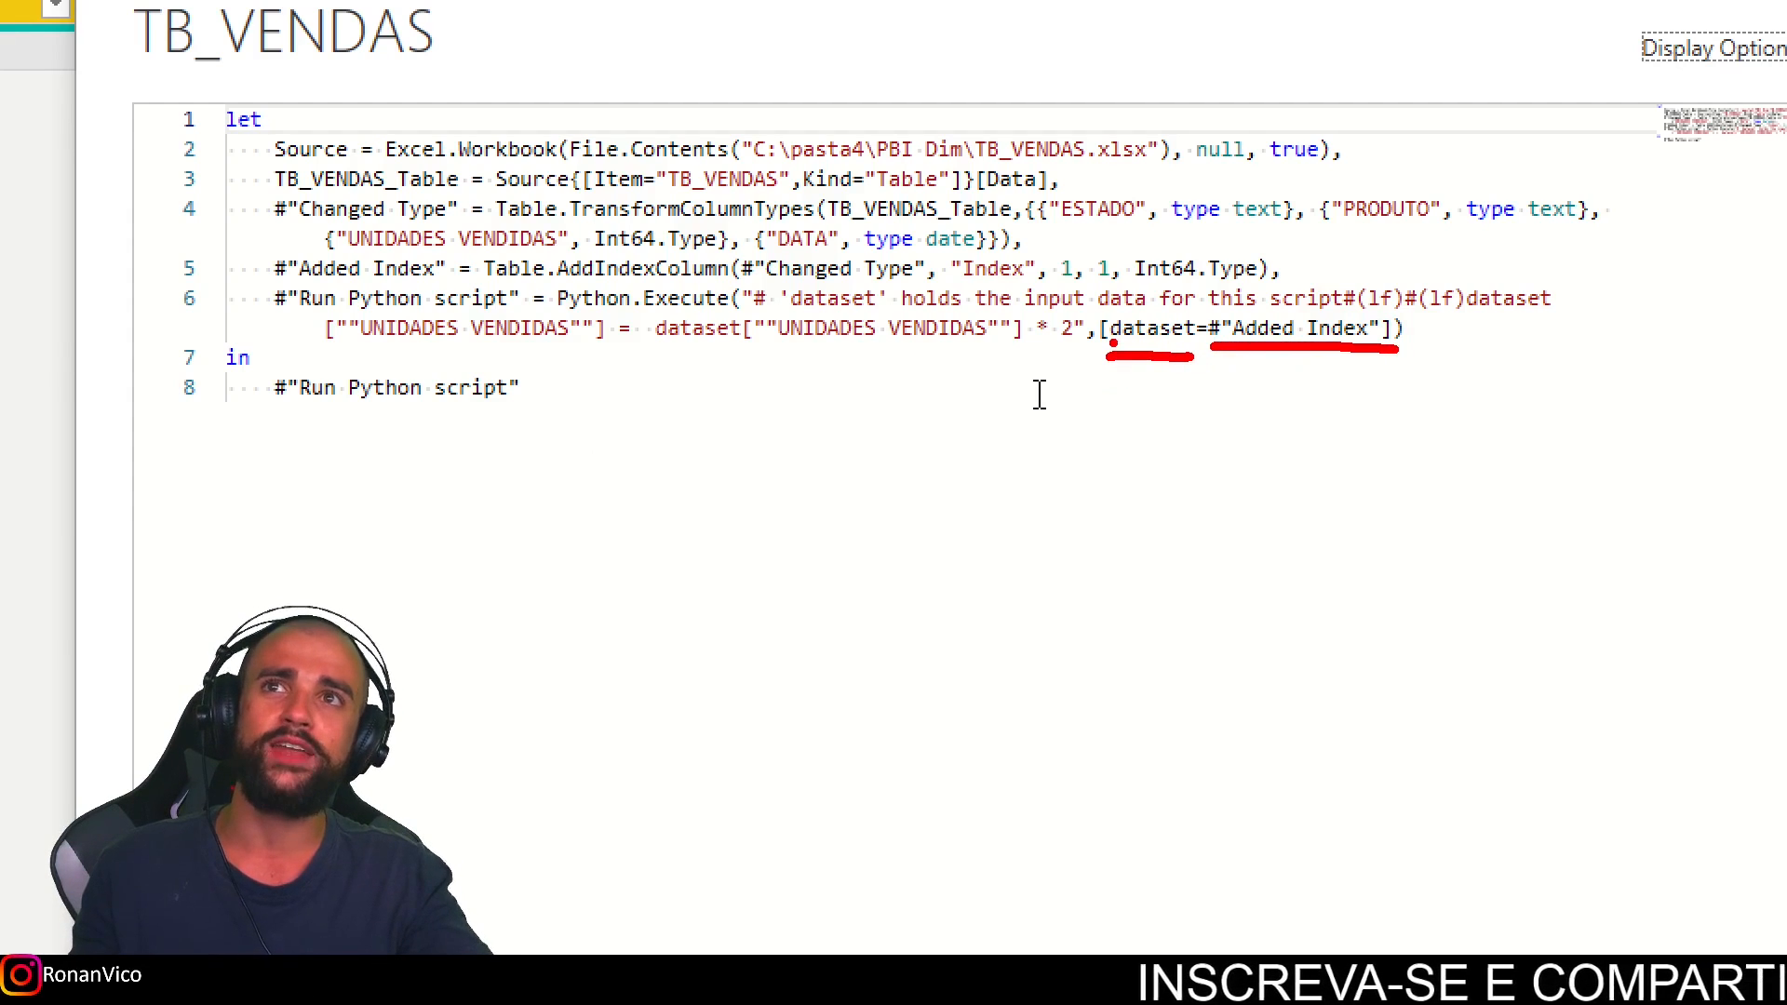
mouse_move(268, 248)
mouse_down()
mouse_move(341, 278)
mouse_move(459, 280)
mouse_move(269, 249)
mouse_move(309, 427)
mouse_move(1041, 474)
mouse_move(1258, 391)
mouse_up()
click(1235, 387)
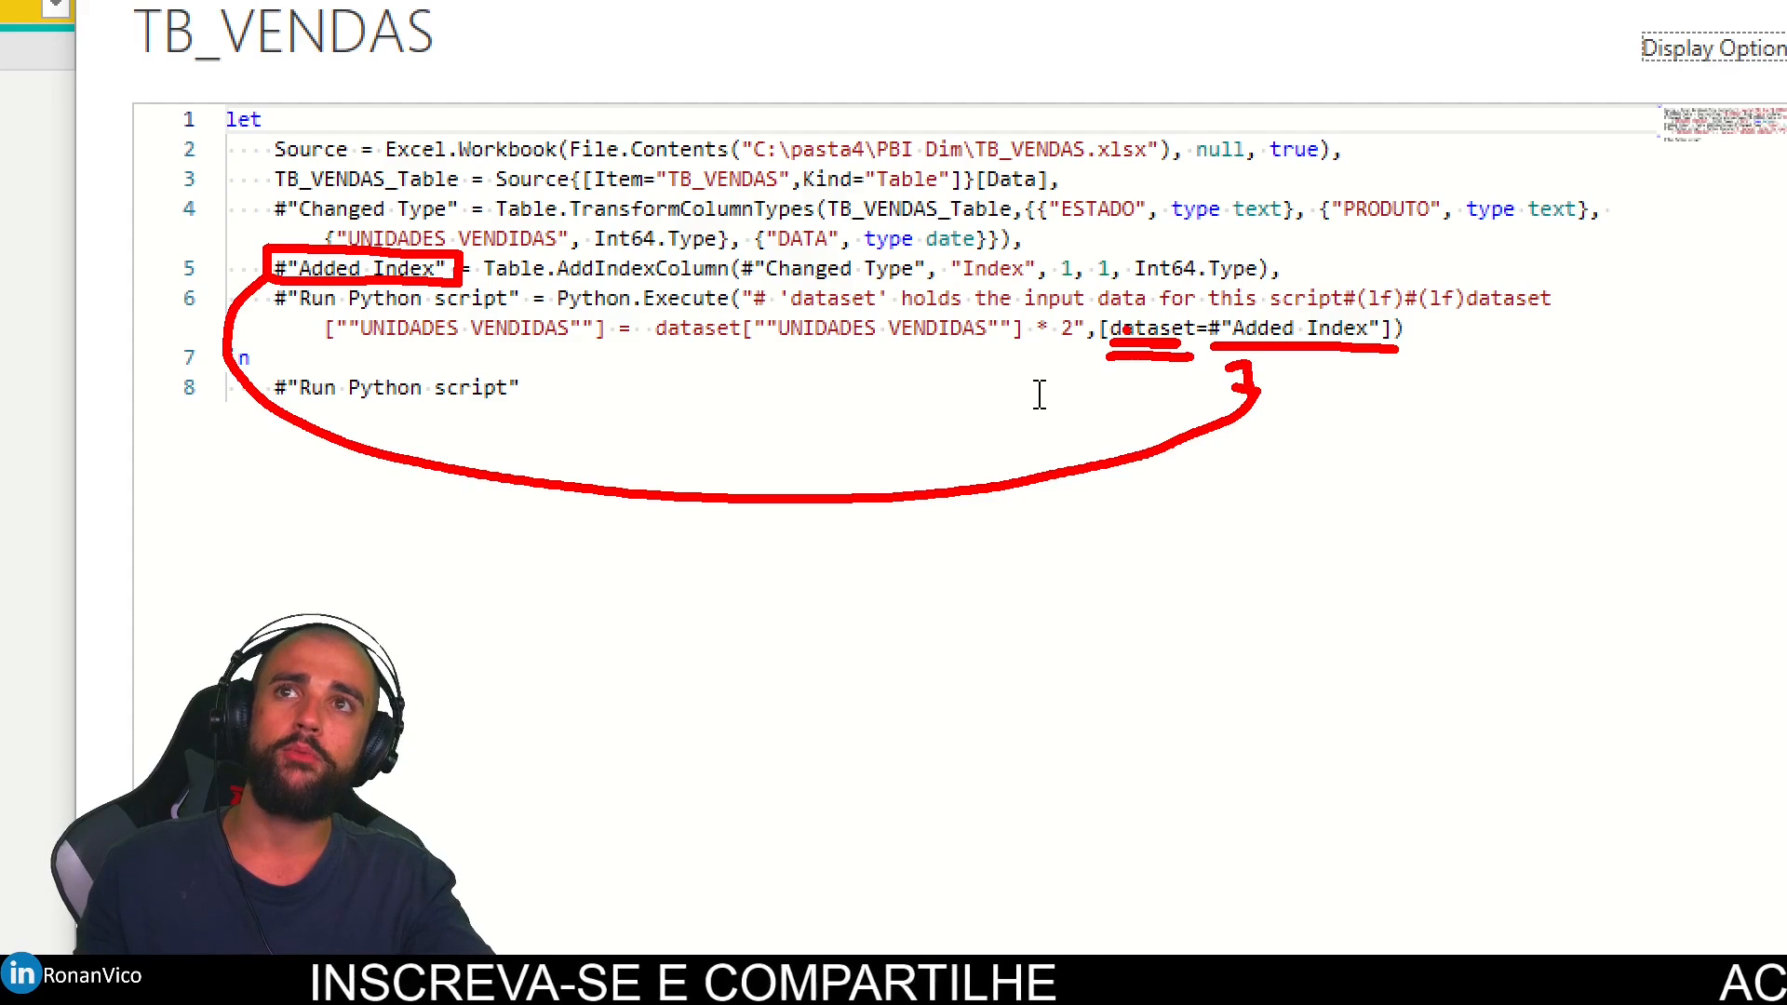
mouse_move(272, 214)
mouse_down()
mouse_move(386, 217)
mouse_move(841, 603)
mouse_move(1317, 385)
mouse_move(1280, 391)
mouse_up()
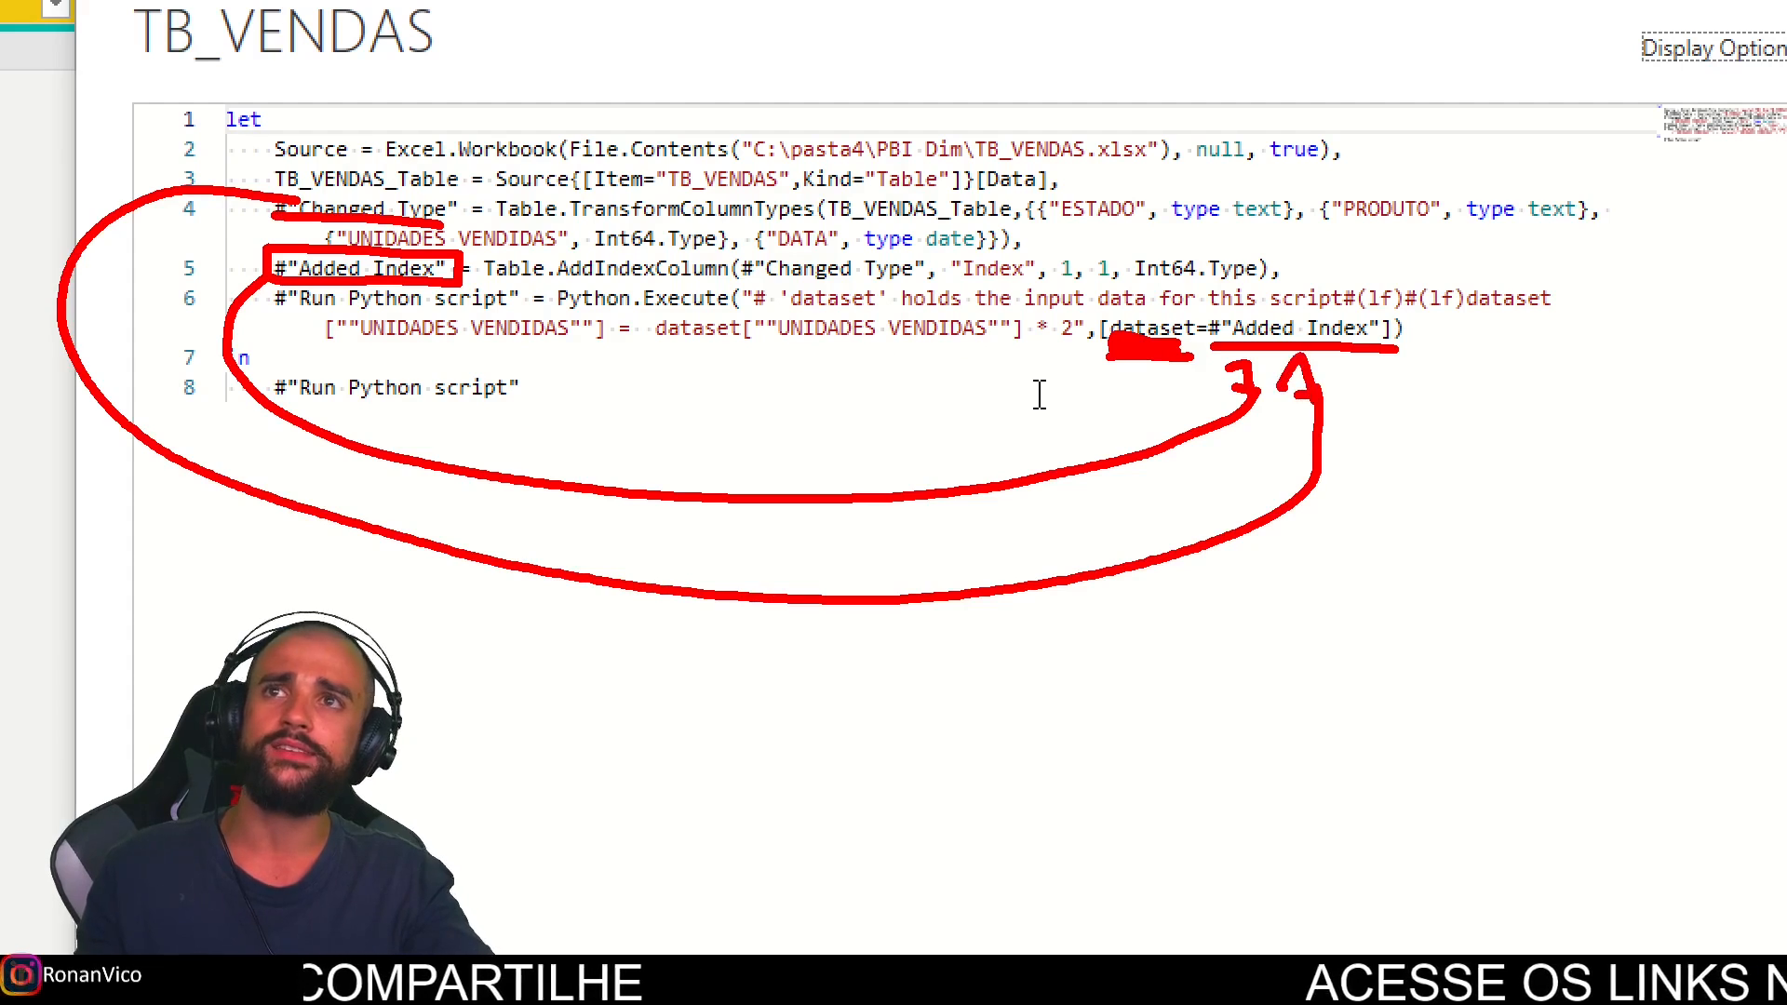
key(Escape)
drag(1080, 326, 663, 347)
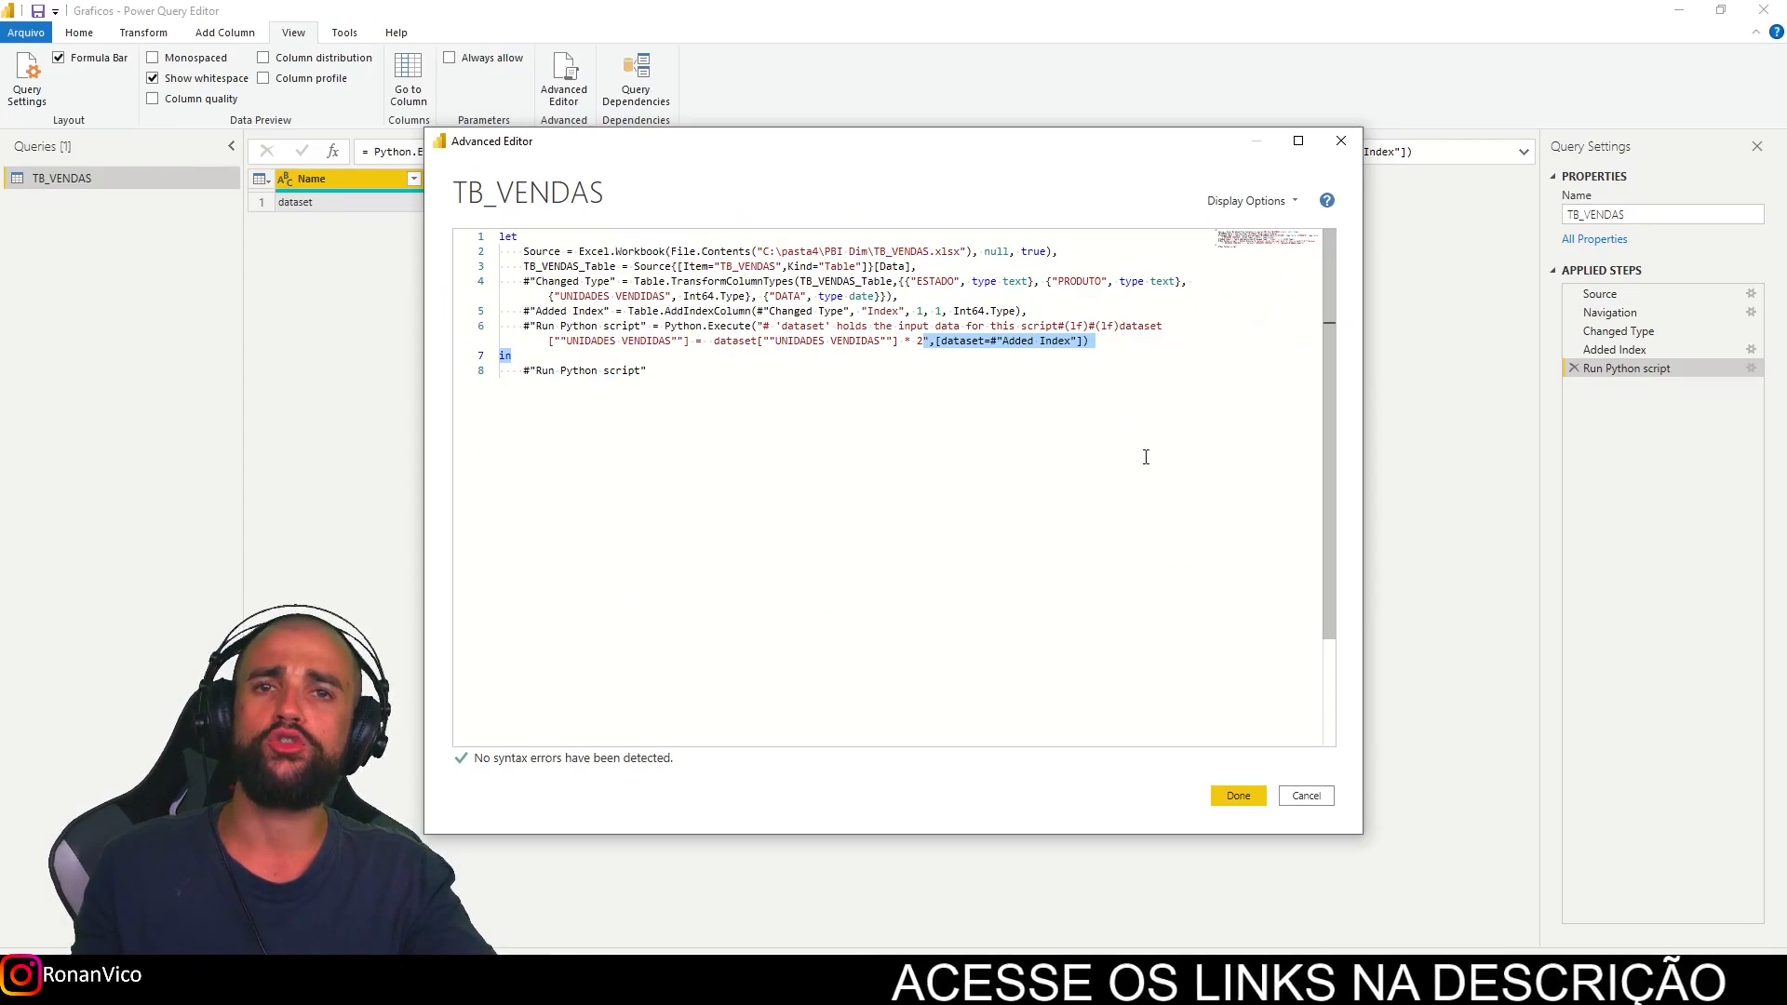
click(1298, 797)
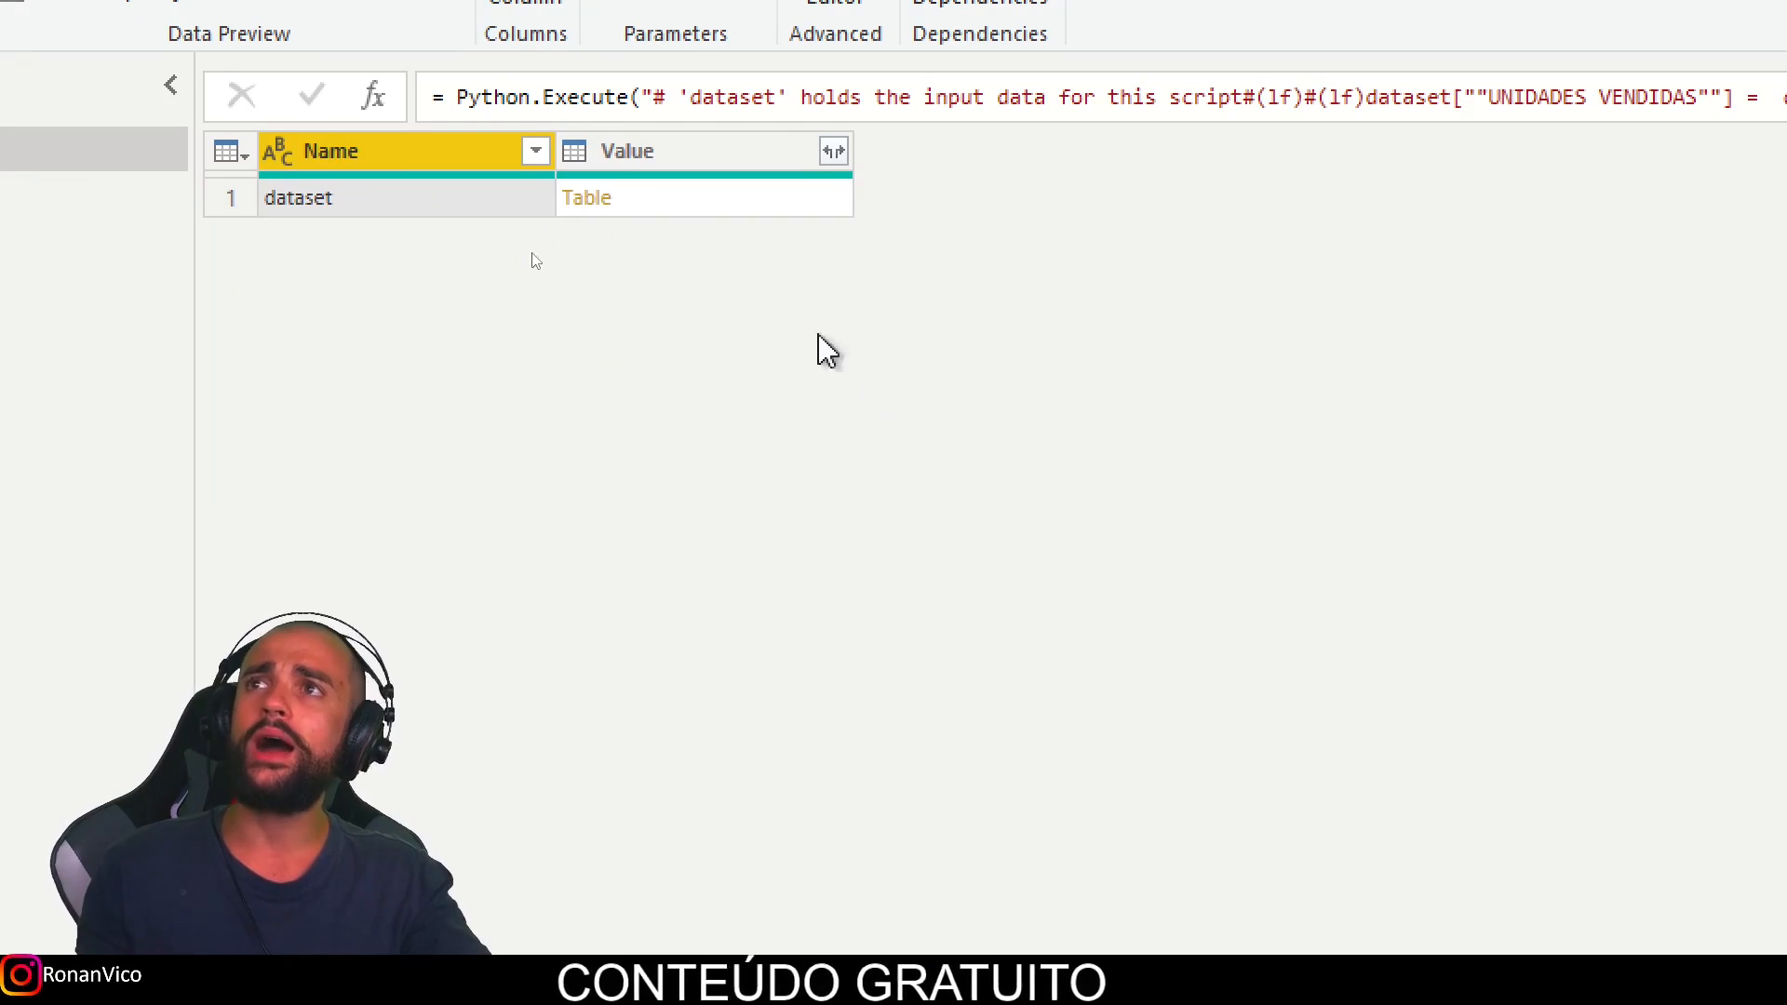
Step: Open the table held in the Value column of the Python script's dataset result
click(700, 193)
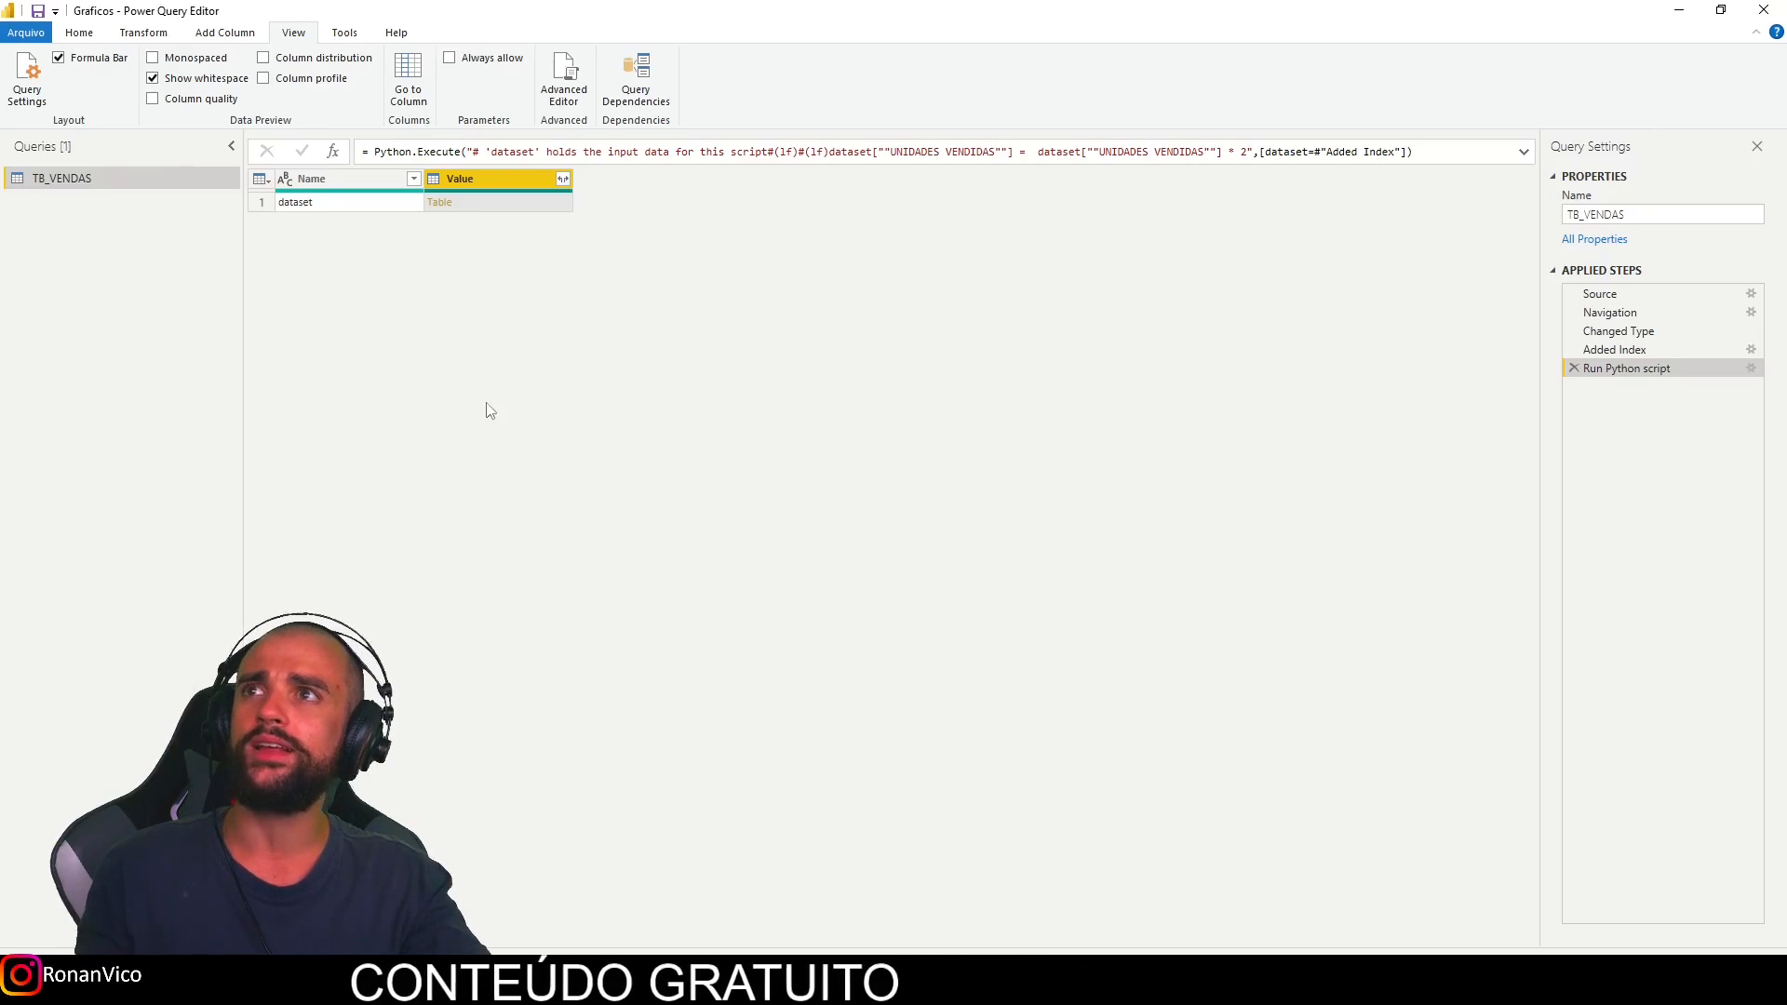
click(468, 199)
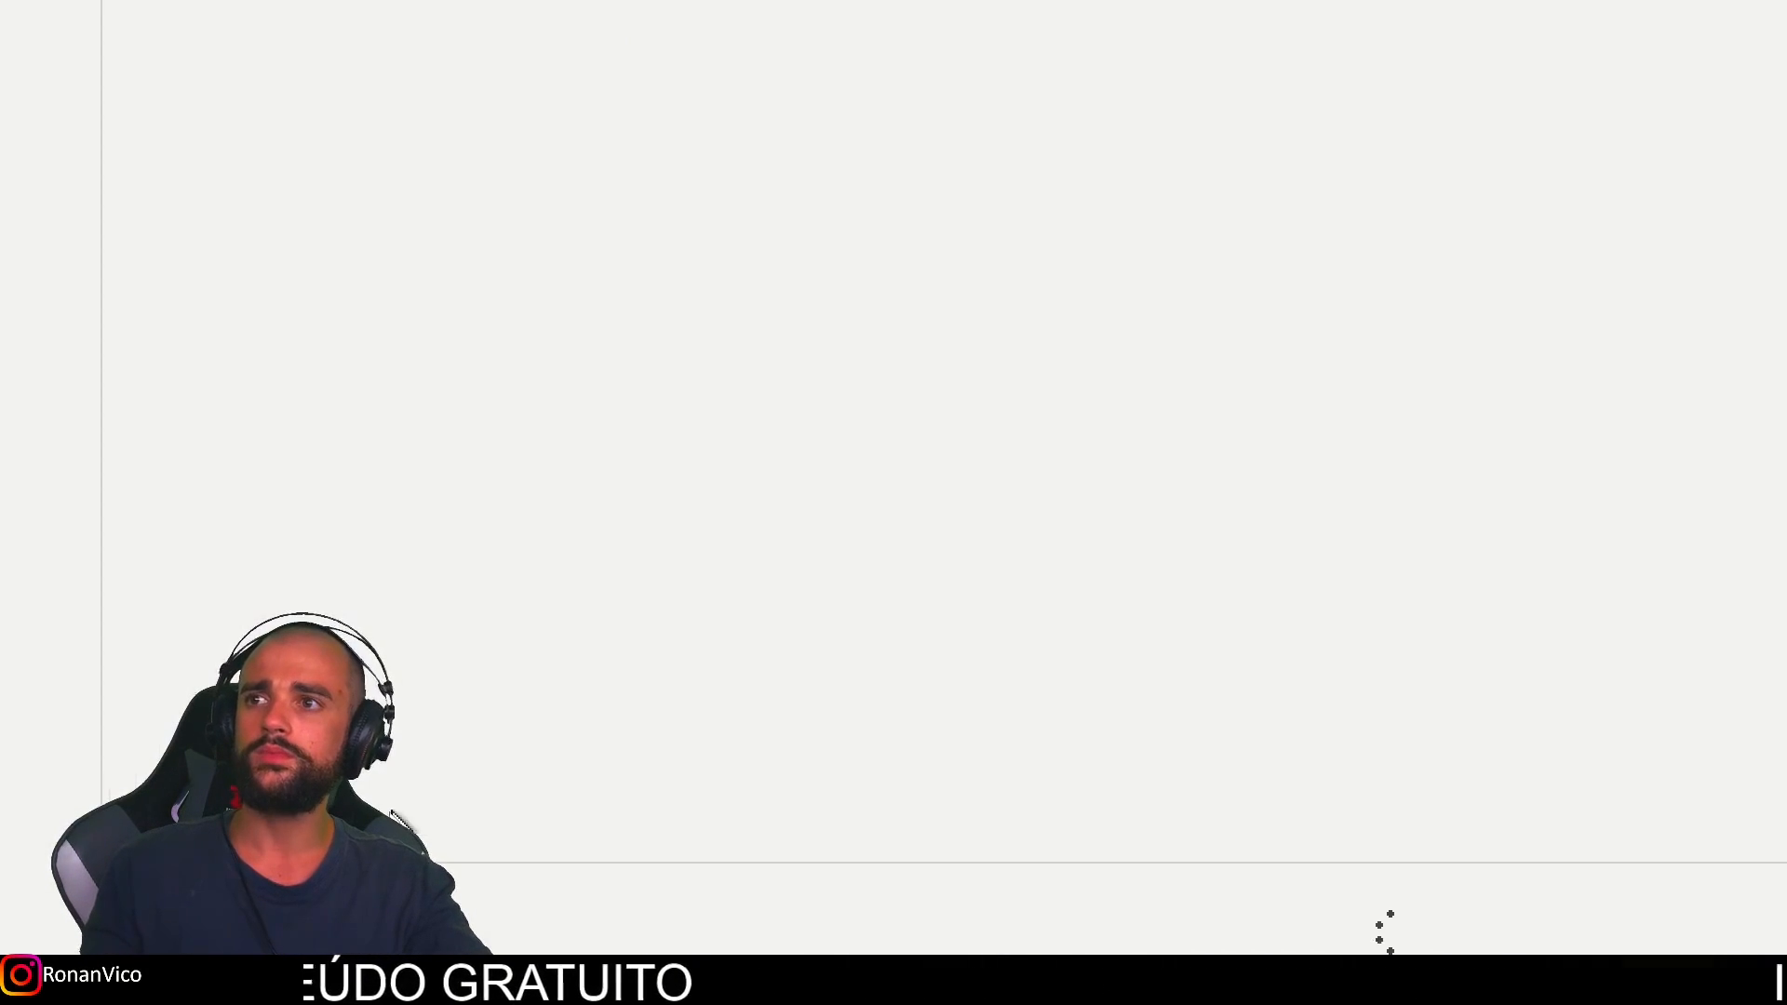
drag(412, 722, 443, 471)
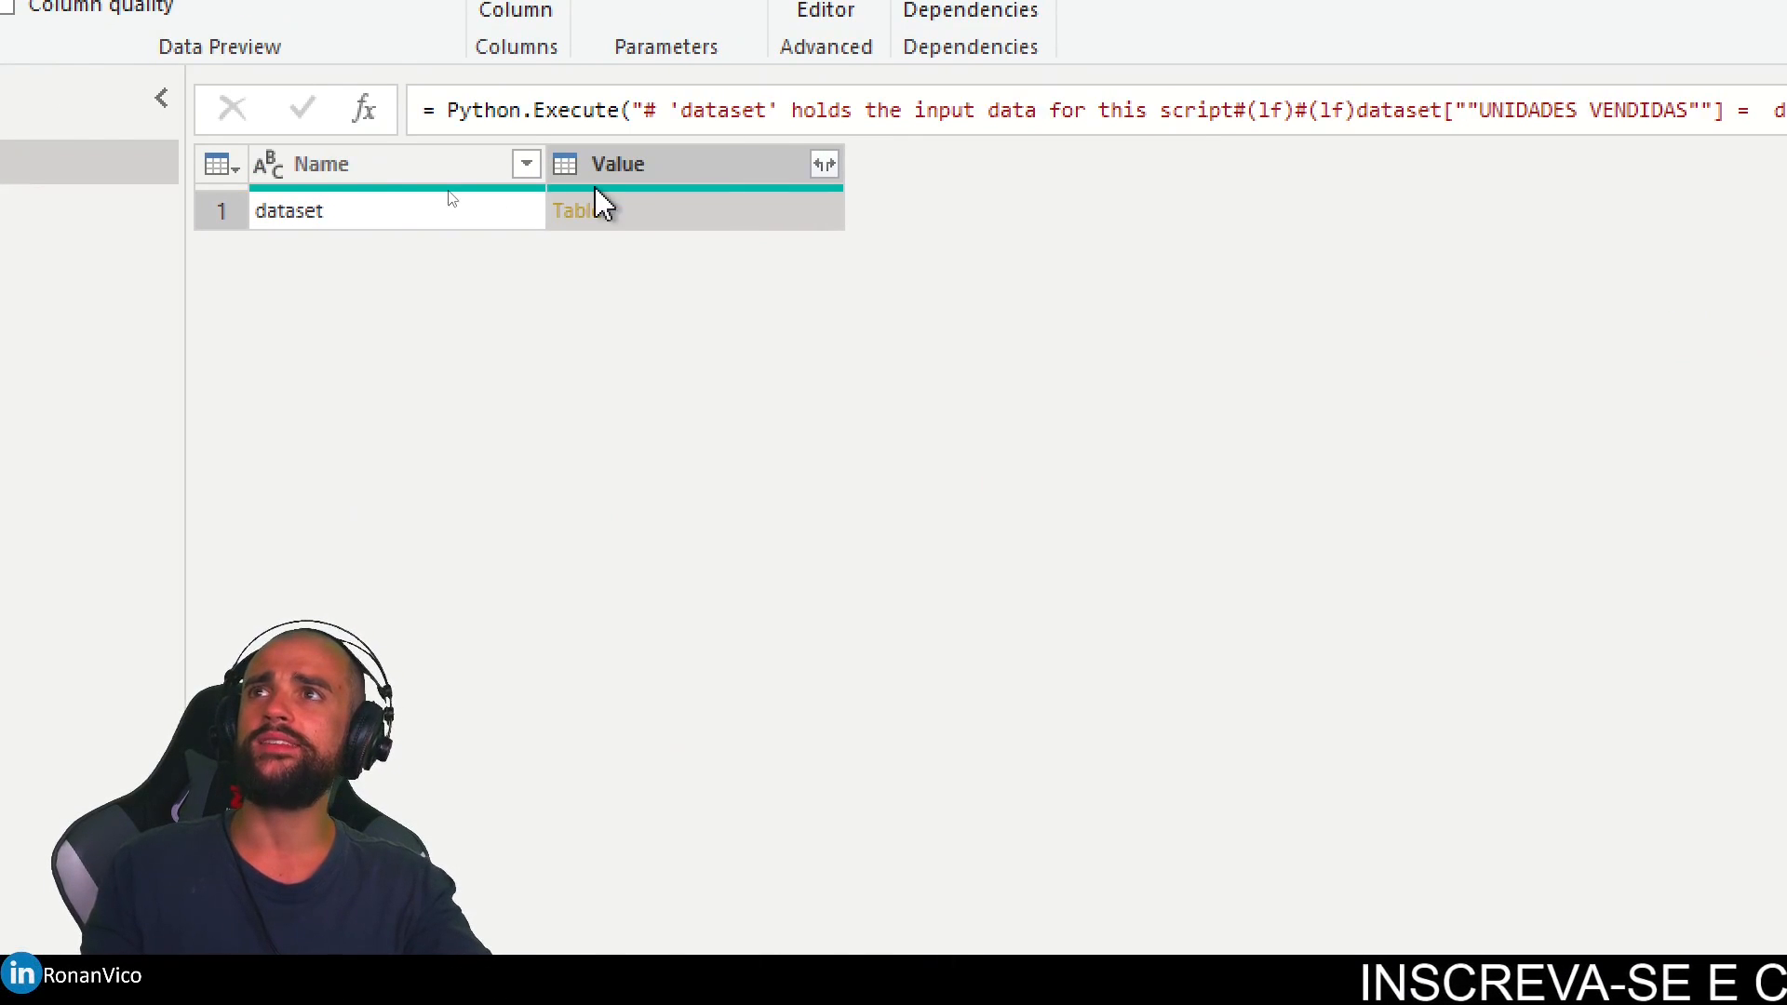
click(595, 216)
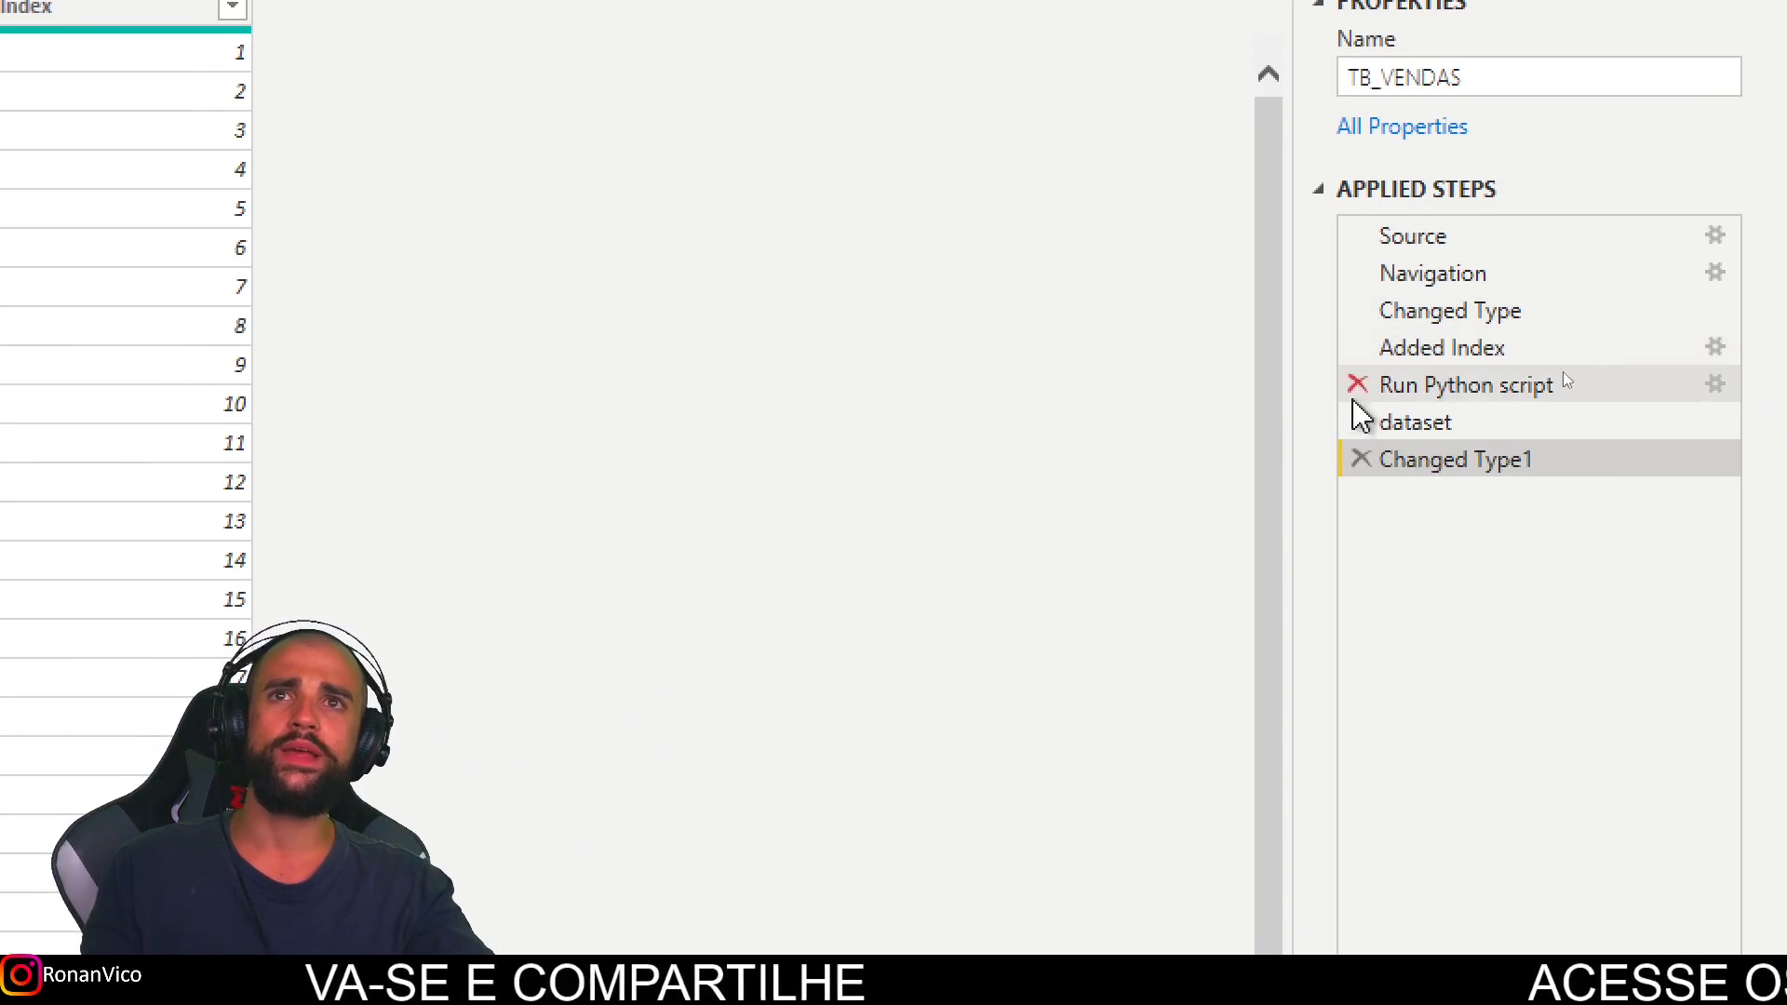
Step: Compare UNIDADES VENDIDAS and DATA before and after the script across the Added Index, Run Python script, dataset and Changed Type1 steps
click(1468, 349)
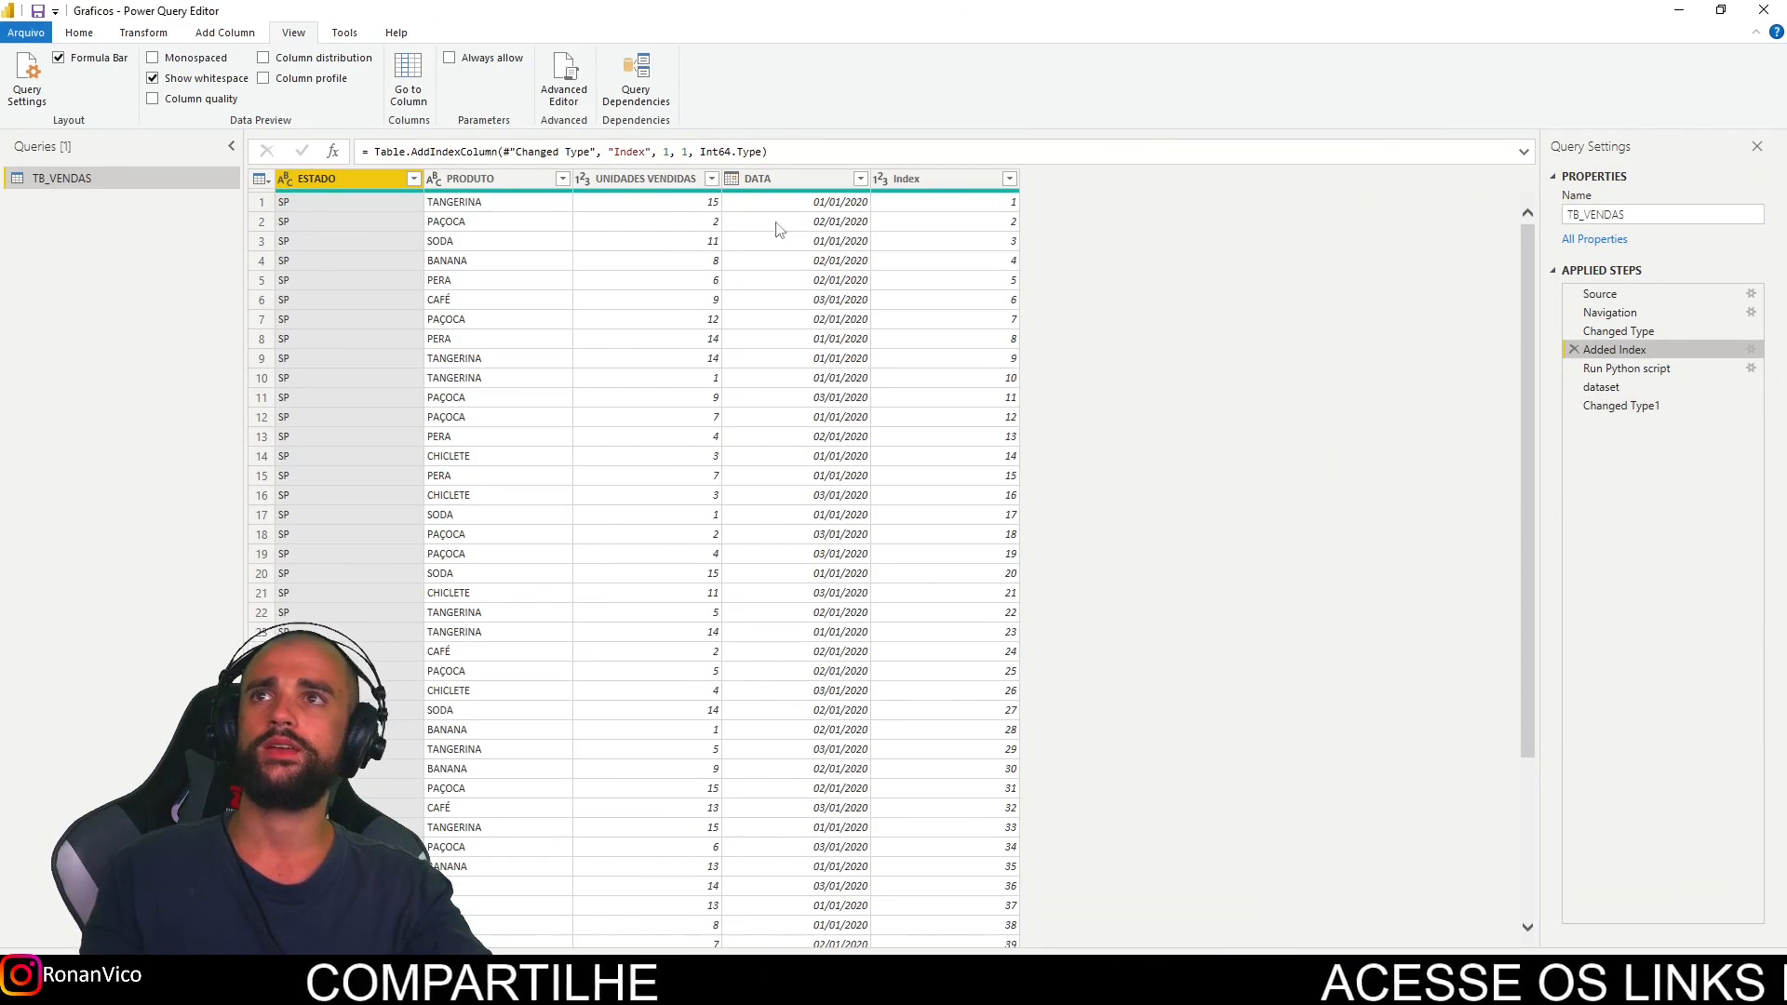
click(1689, 405)
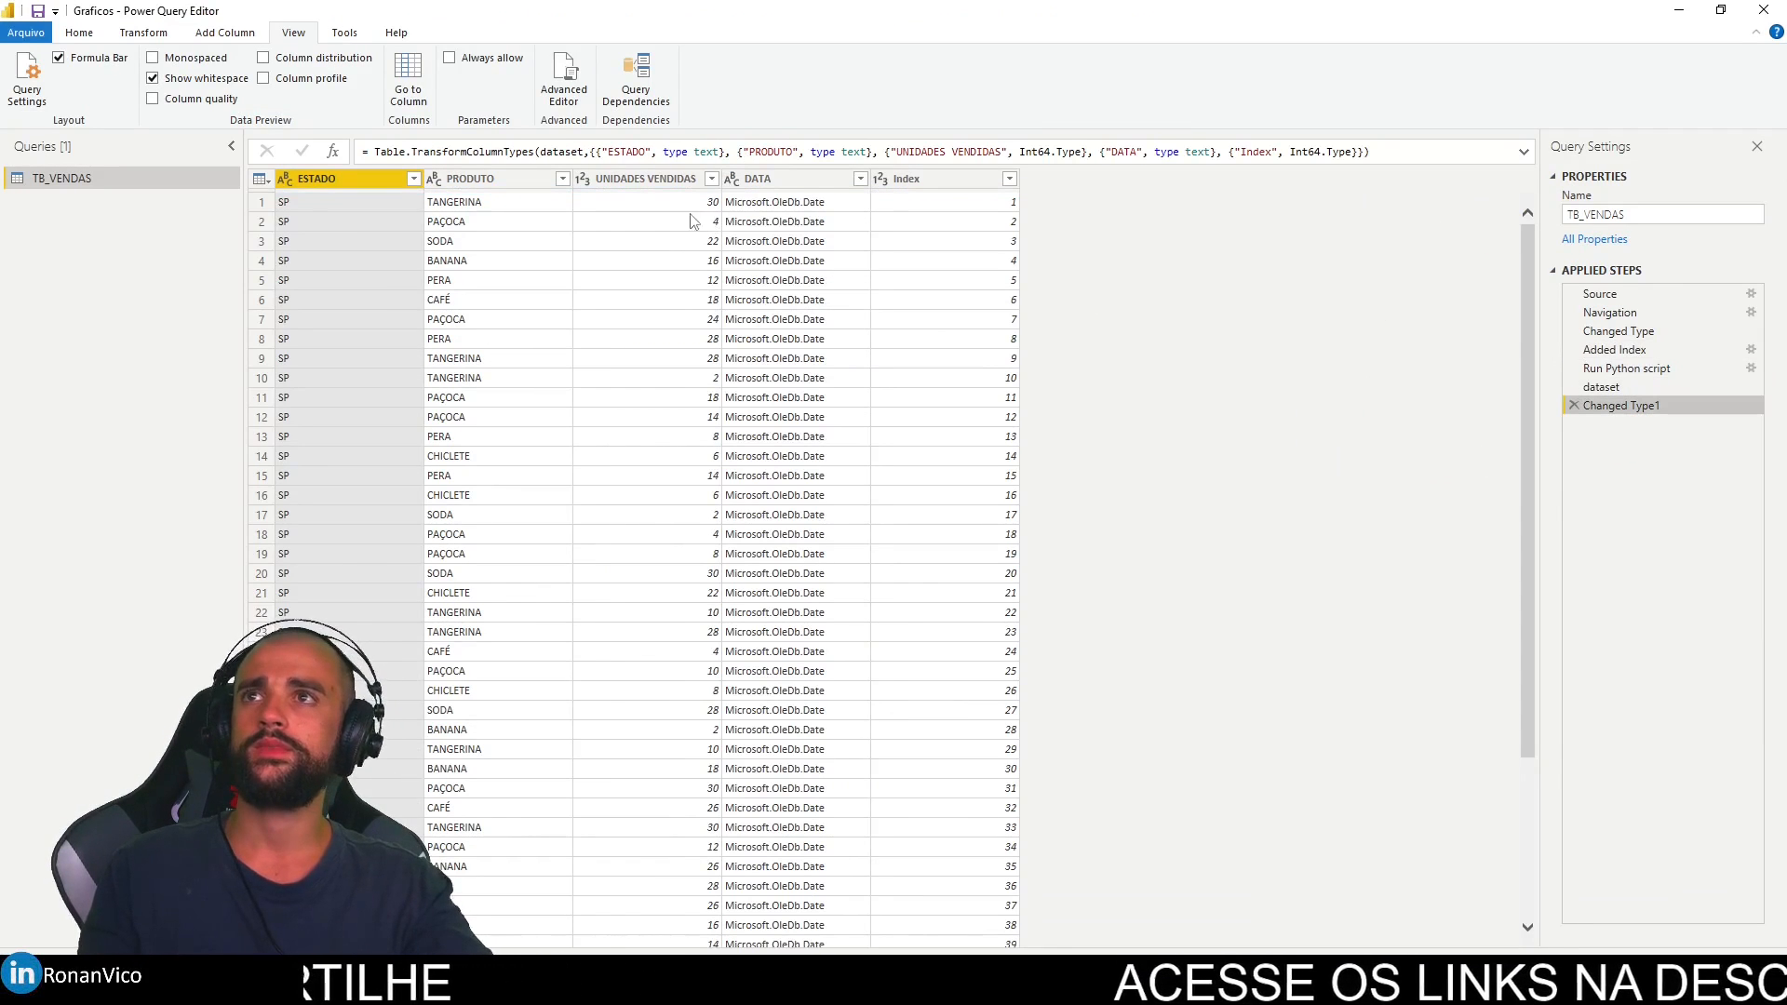
click(1637, 350)
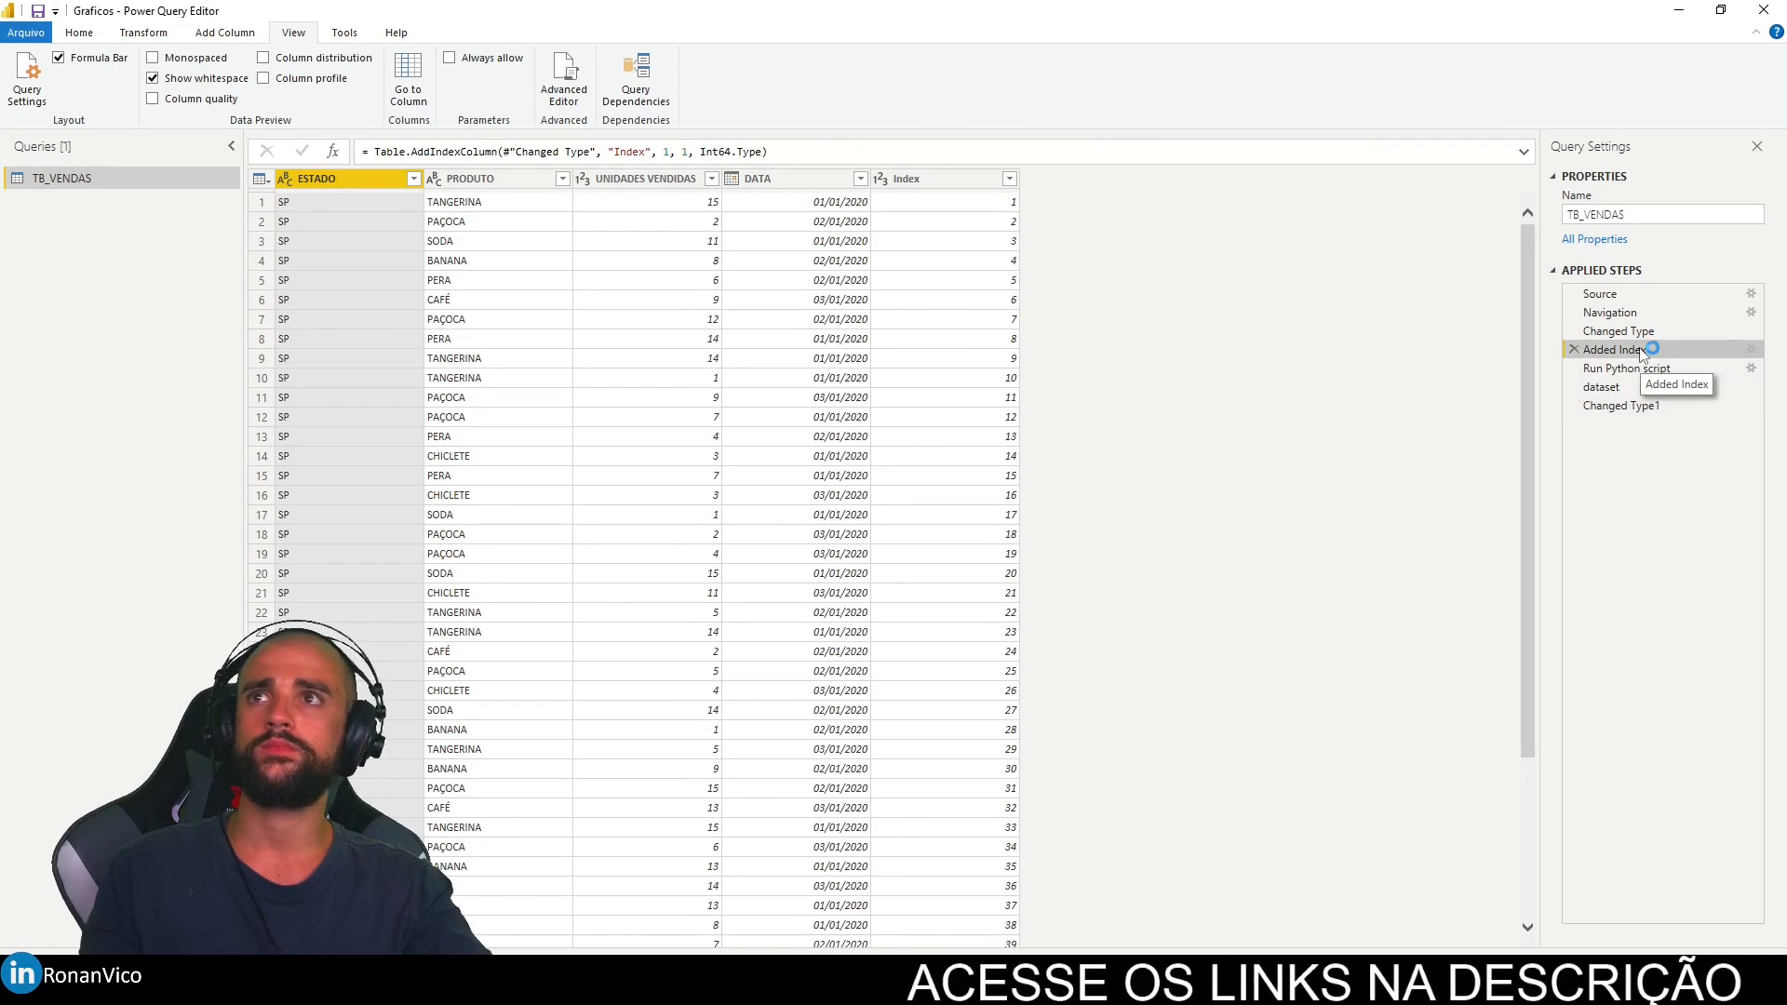
click(1621, 405)
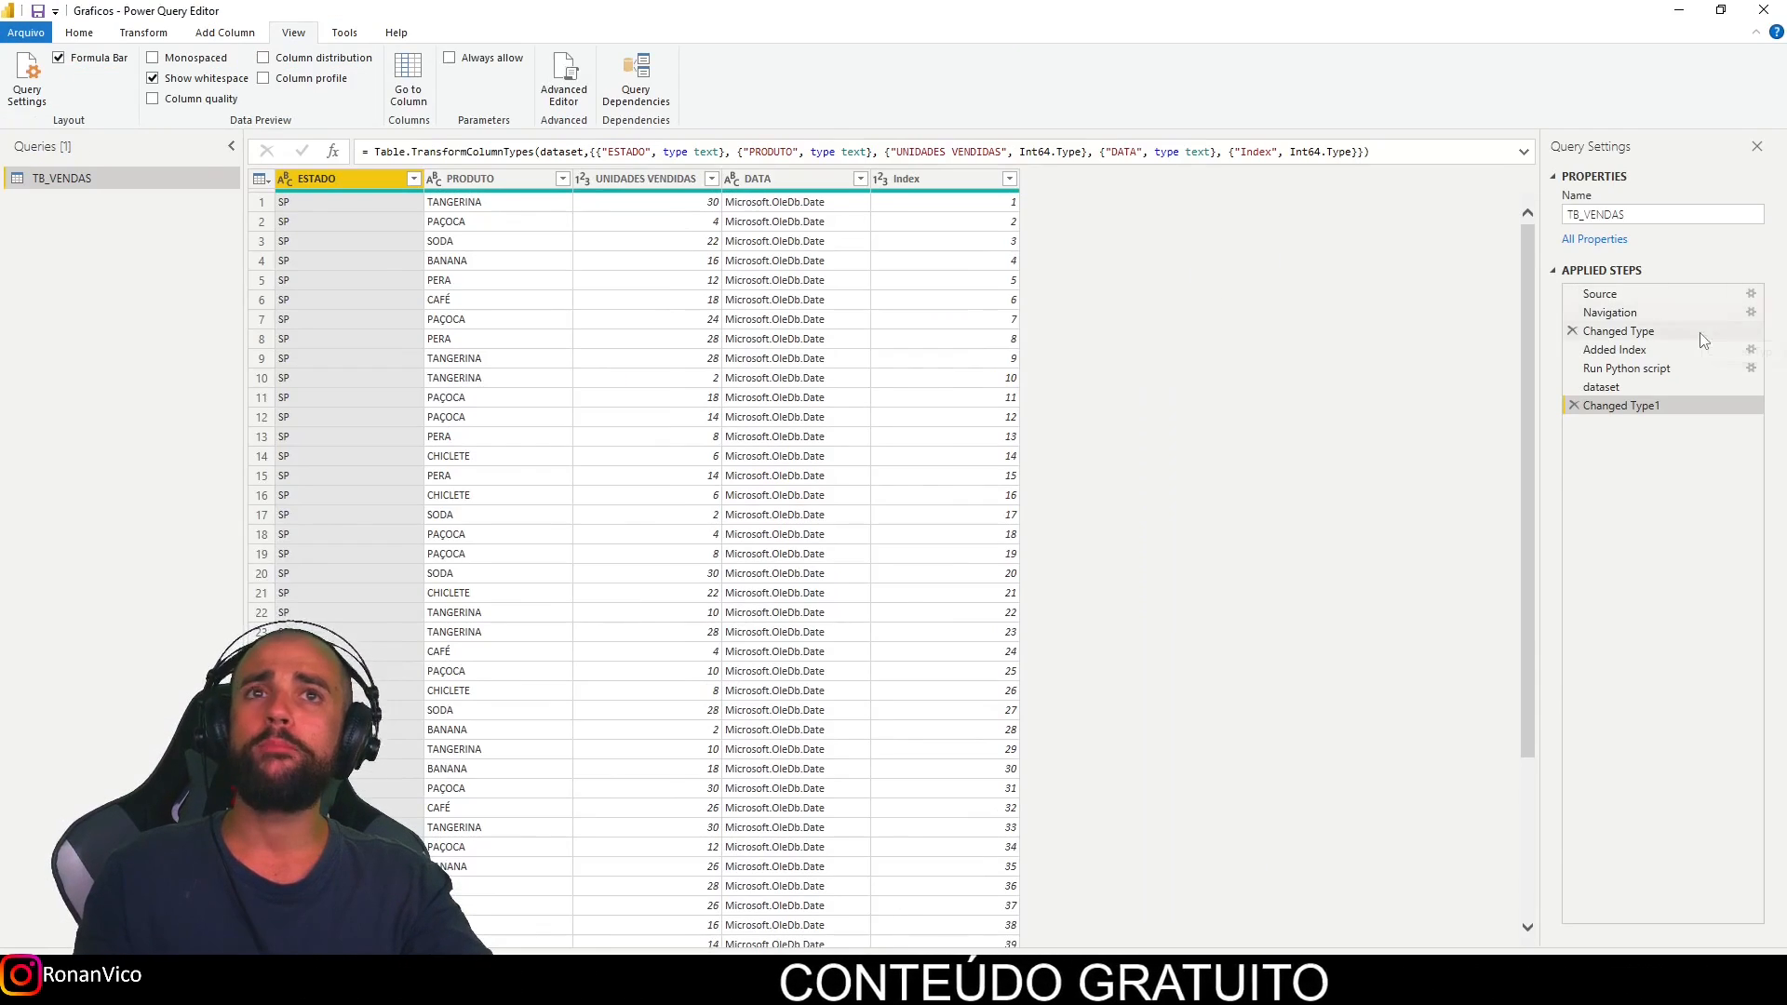
click(1681, 368)
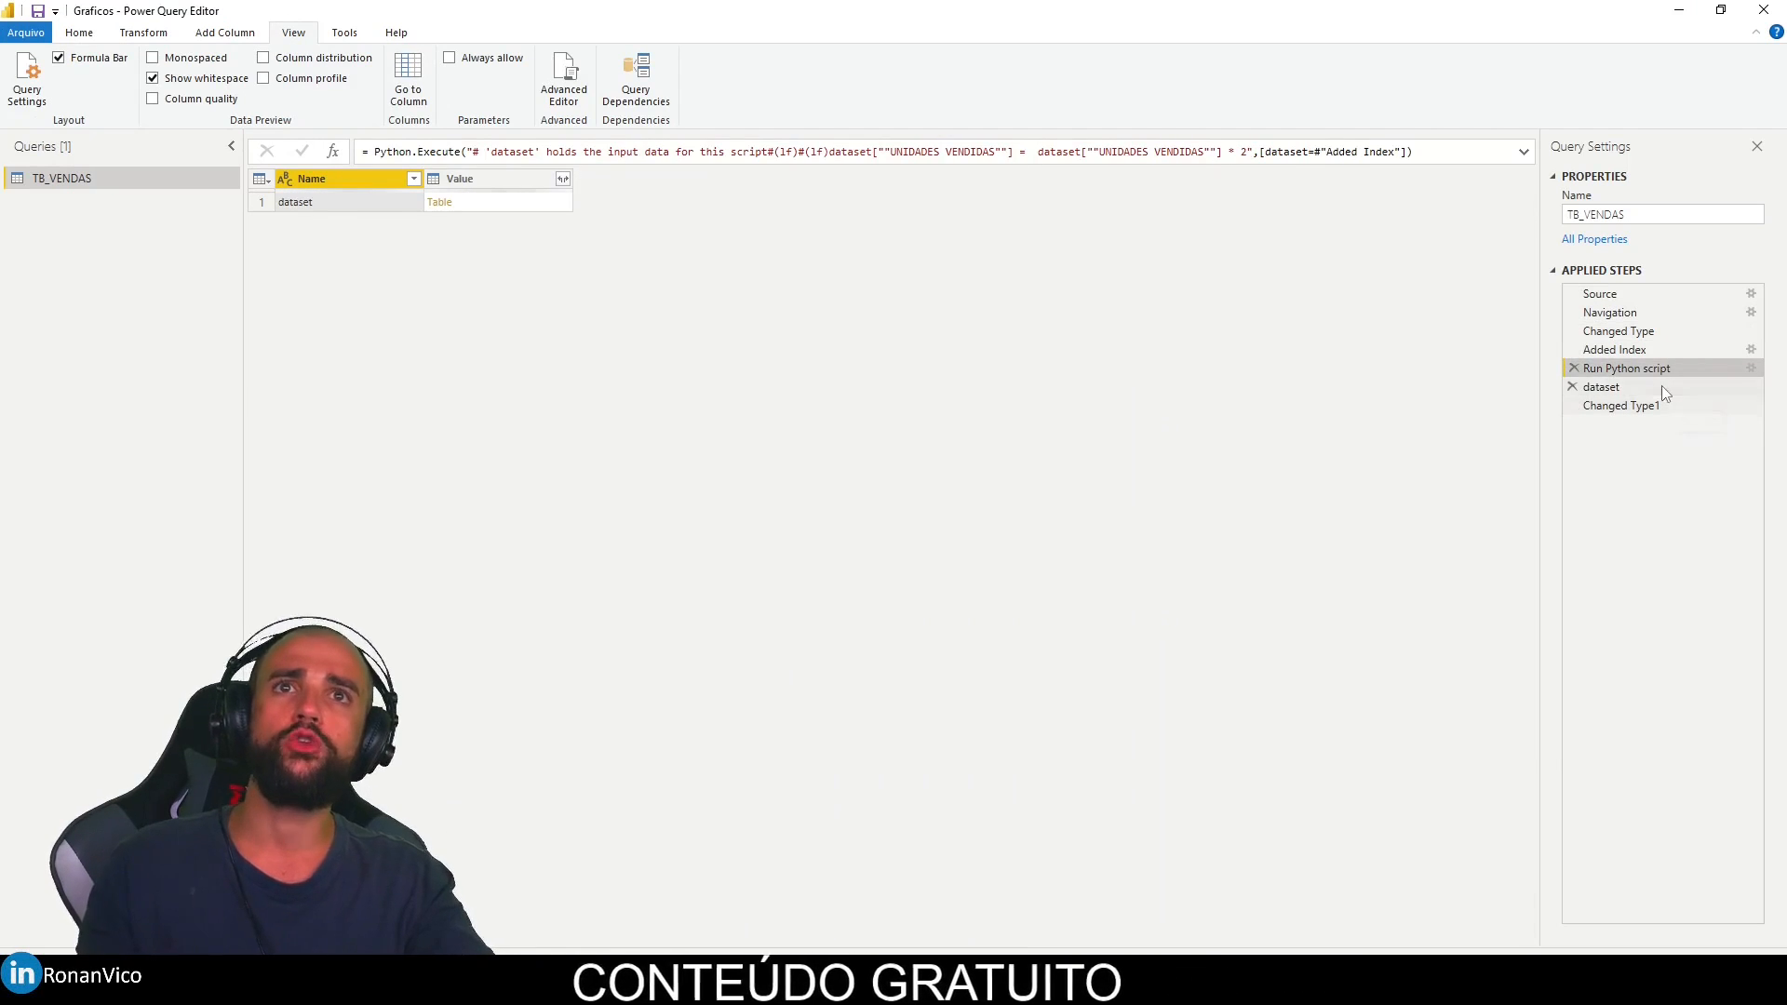
click(1661, 386)
click(1652, 368)
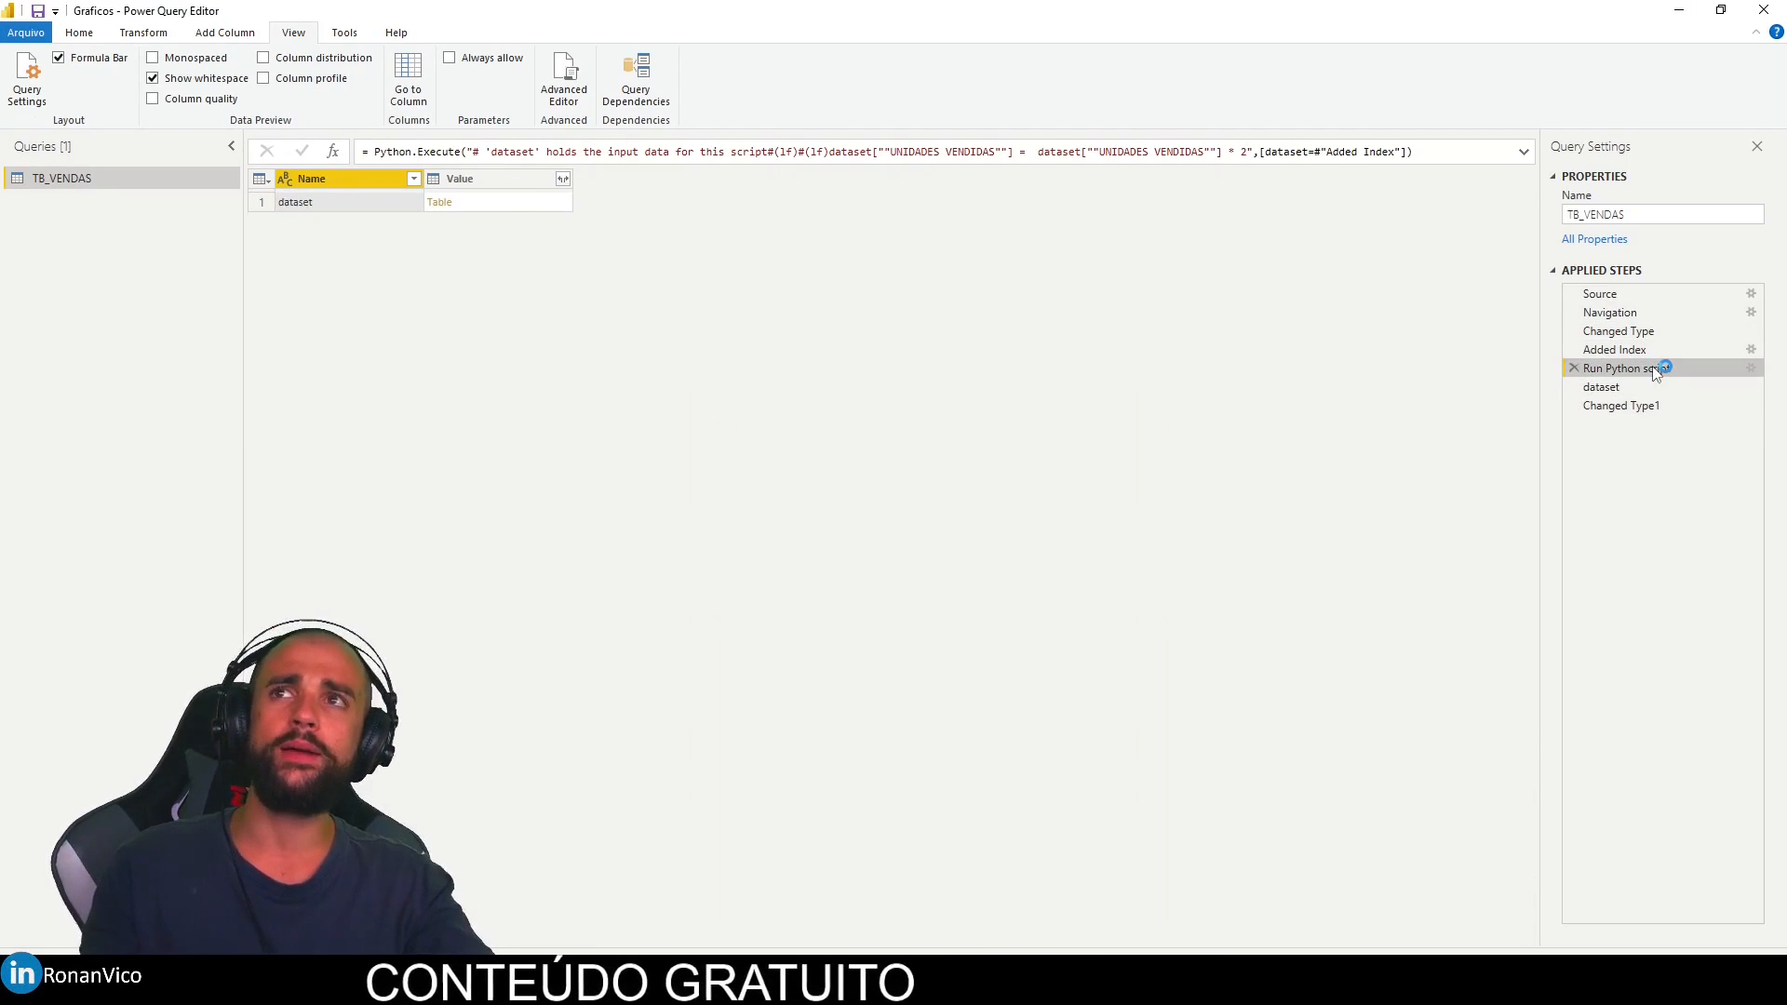
click(1621, 405)
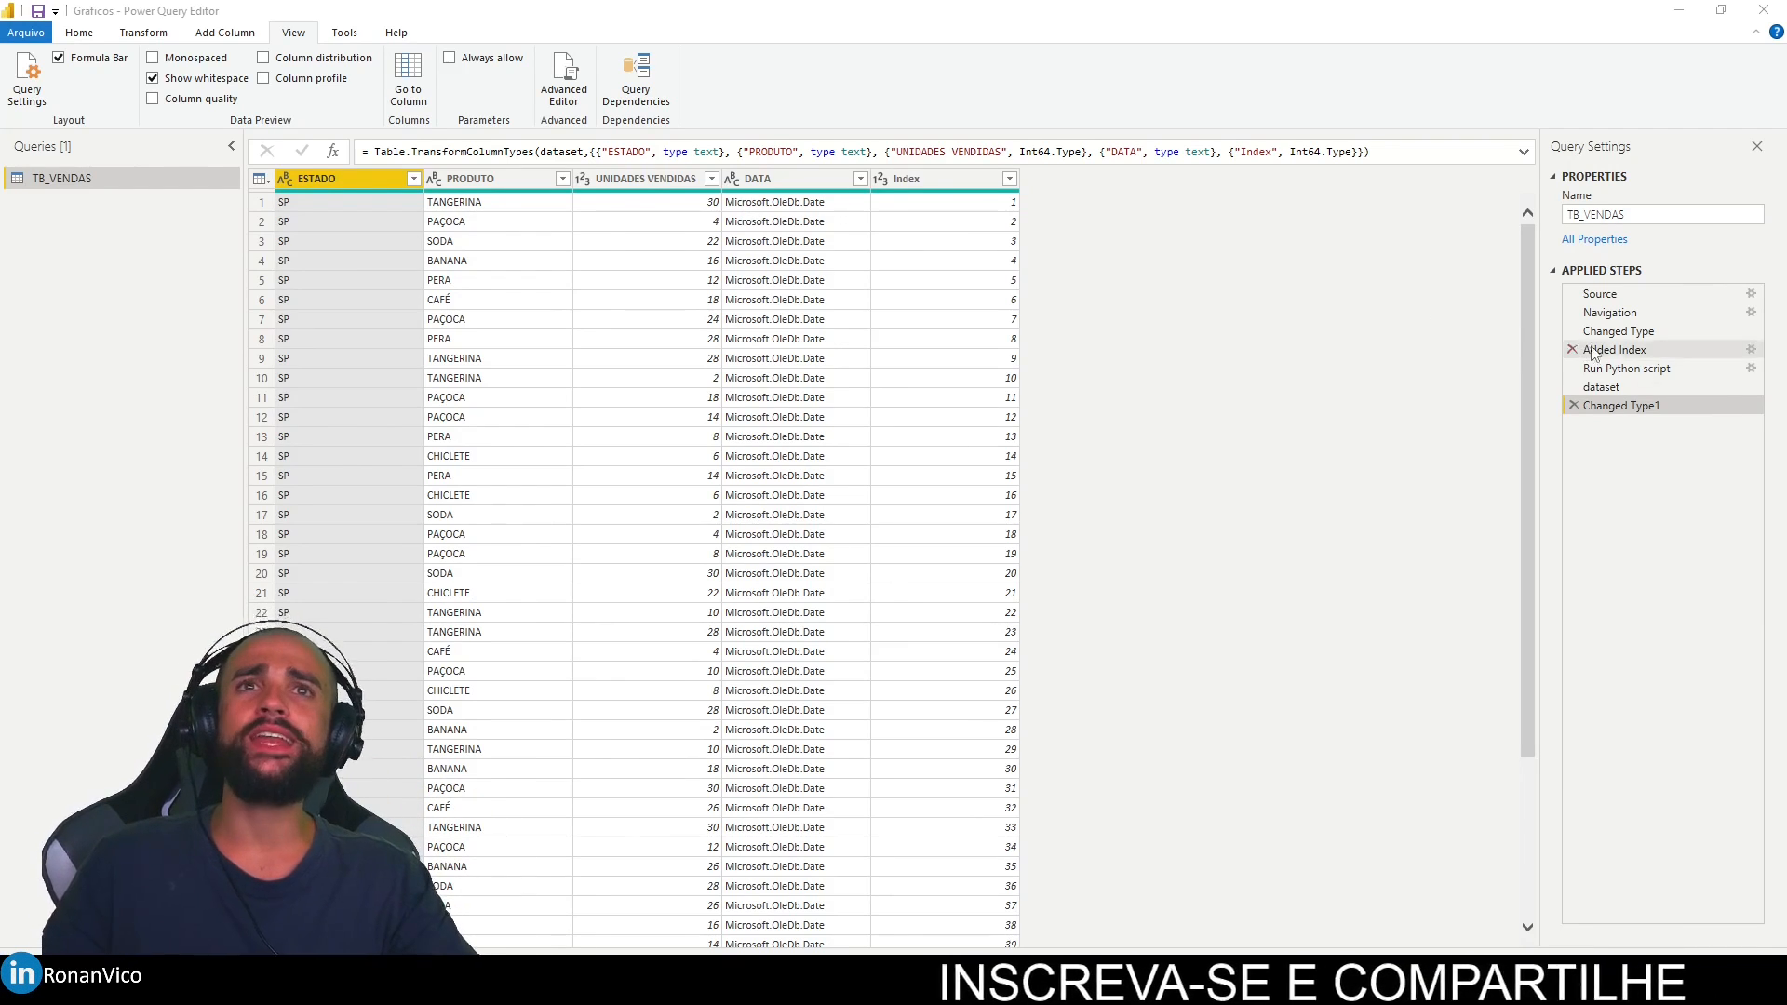
click(1627, 369)
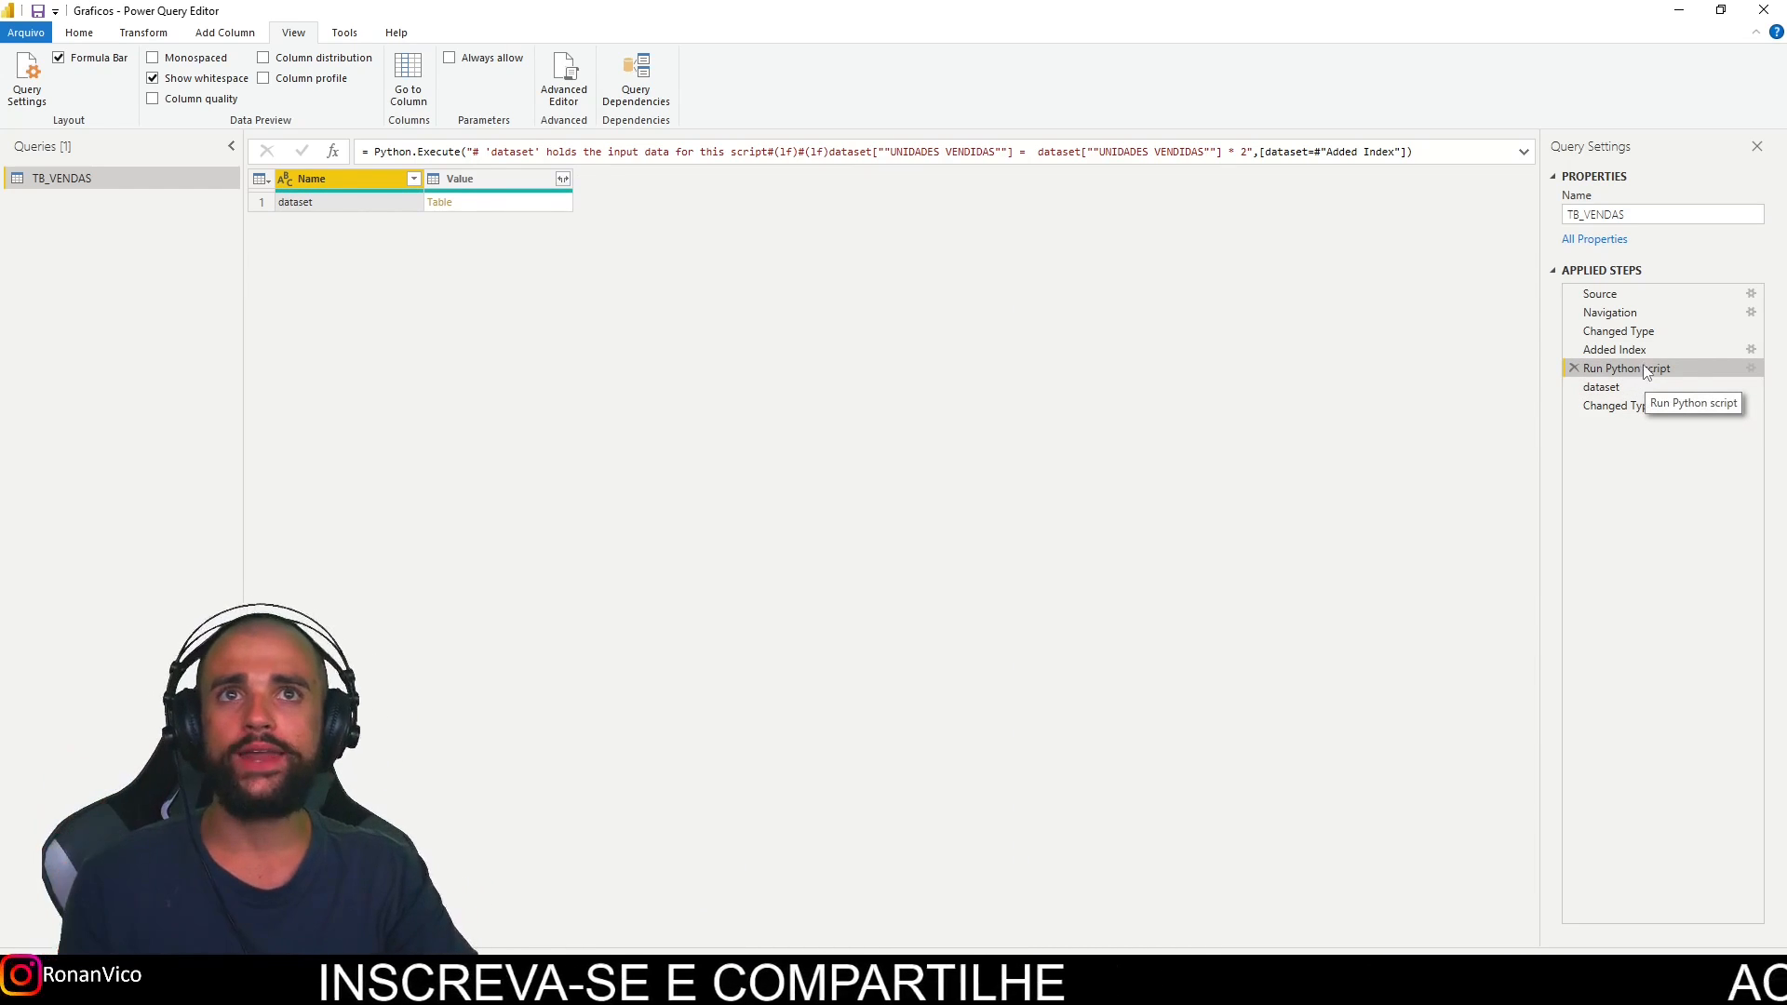
click(1620, 387)
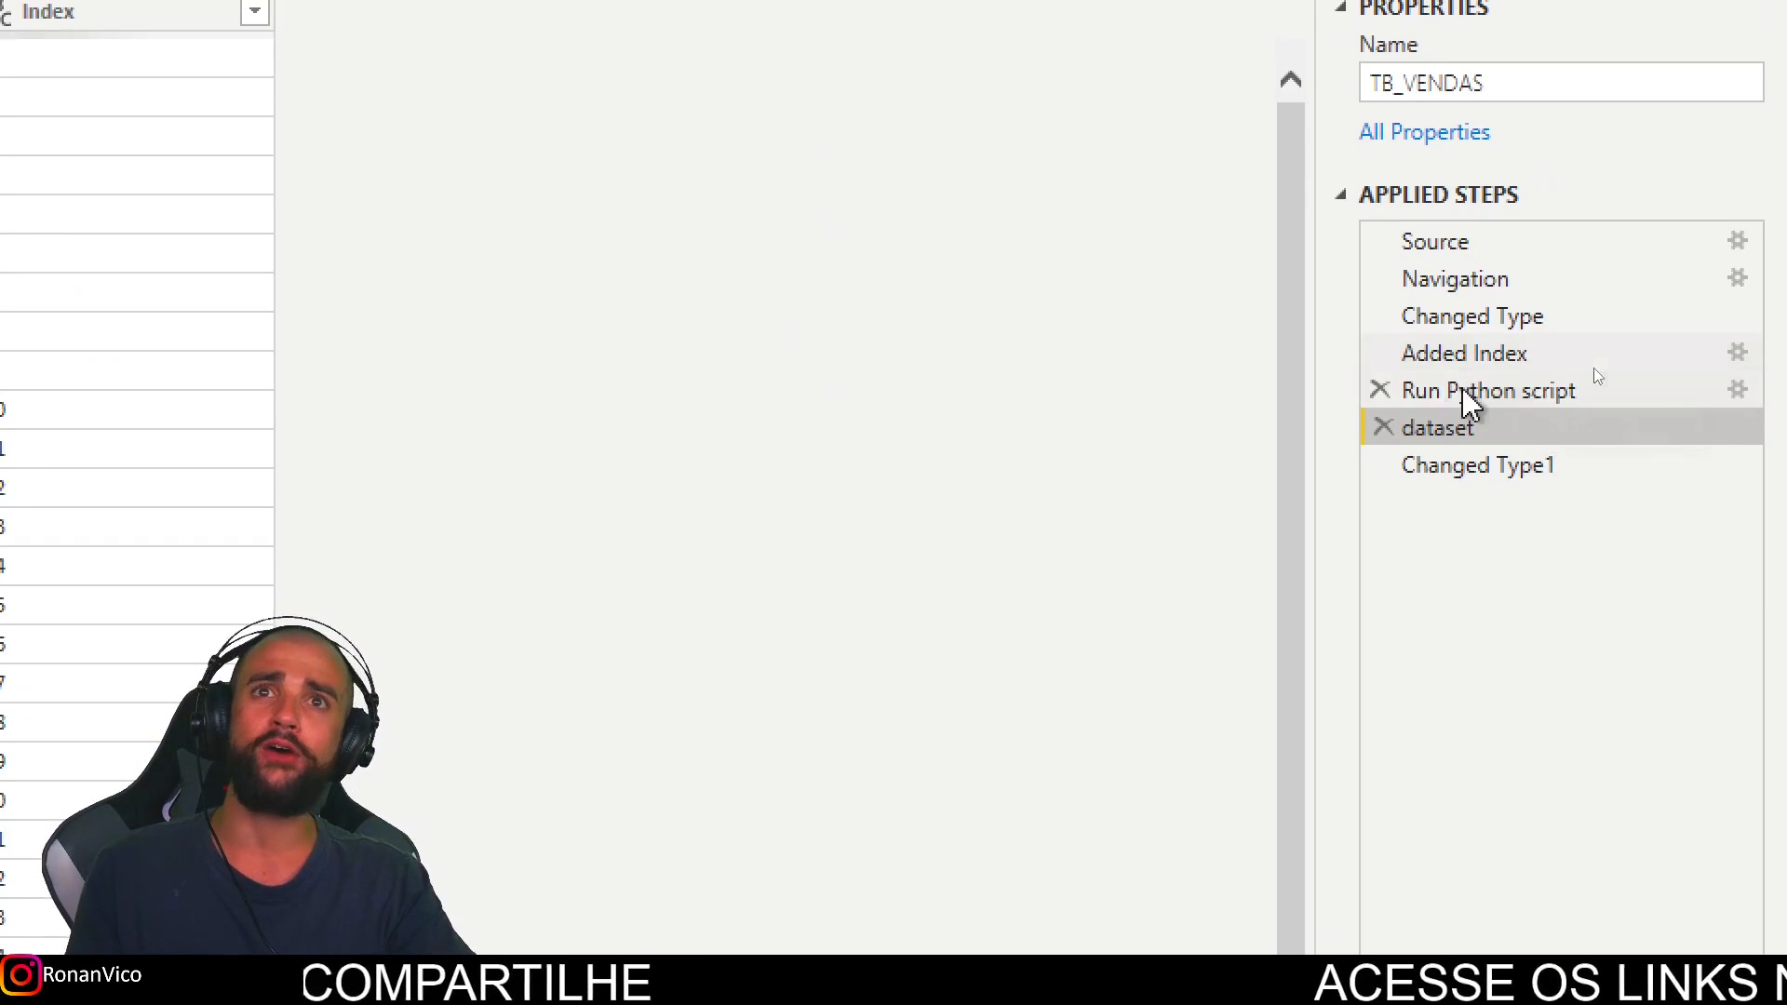
click(1498, 335)
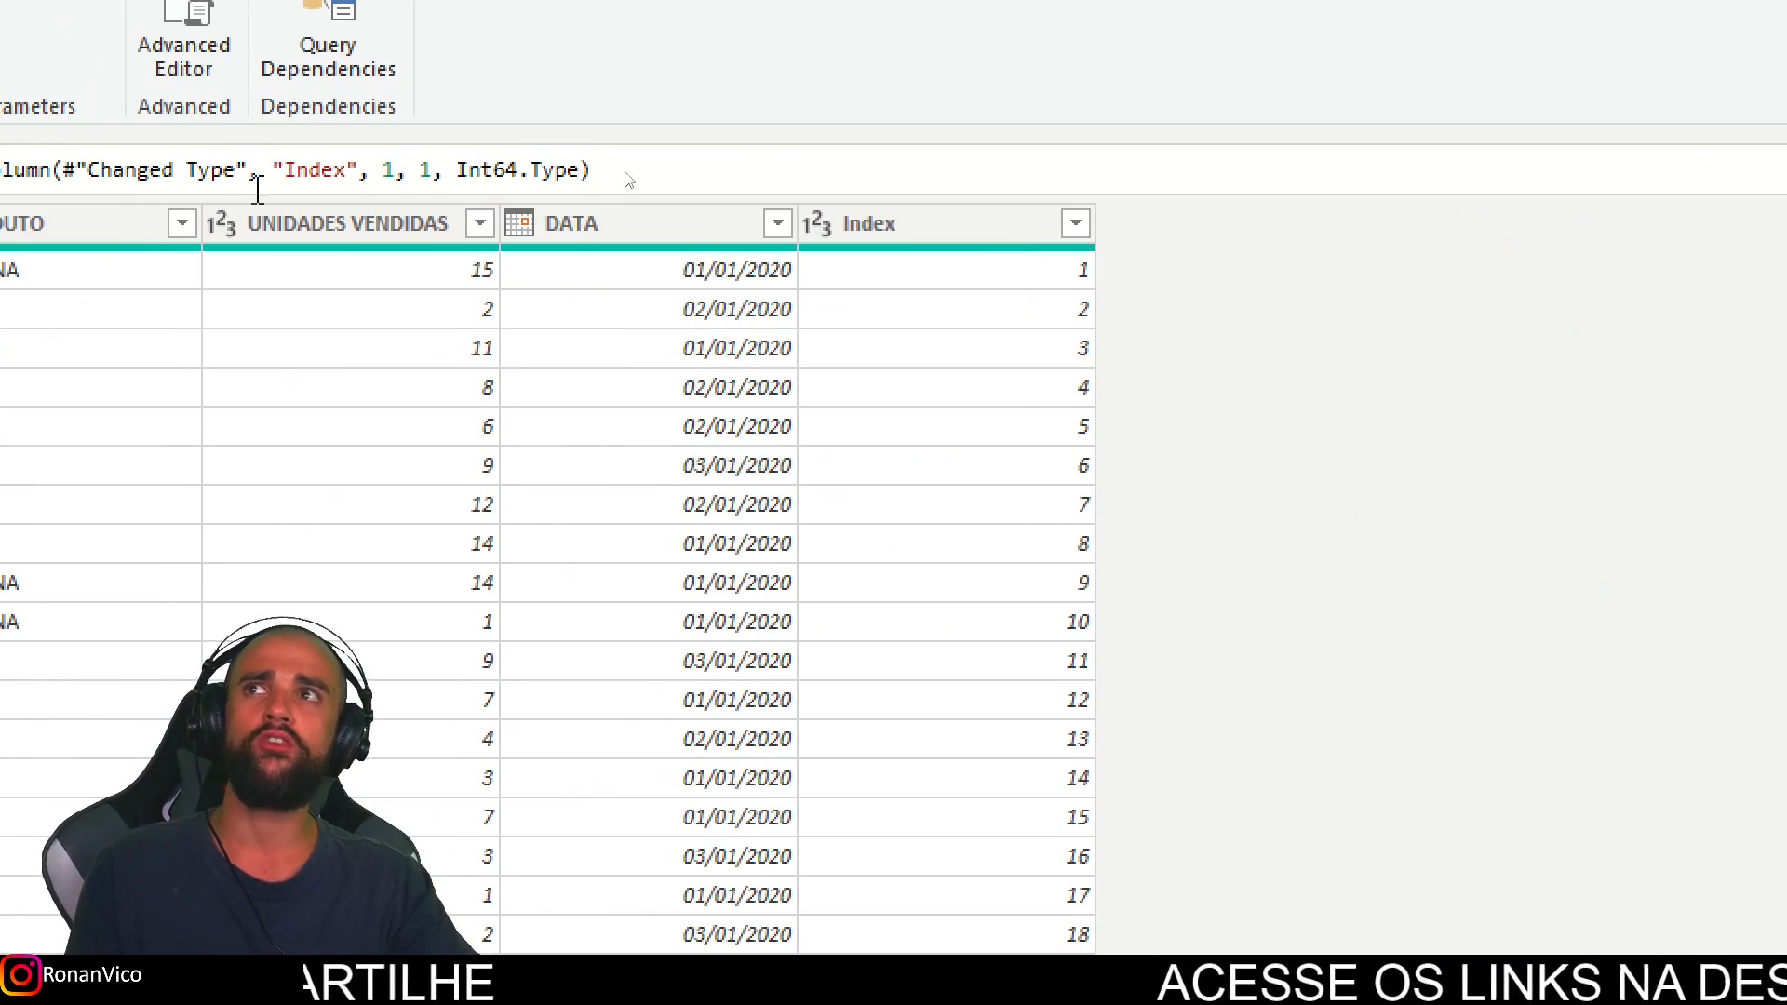
click(519, 224)
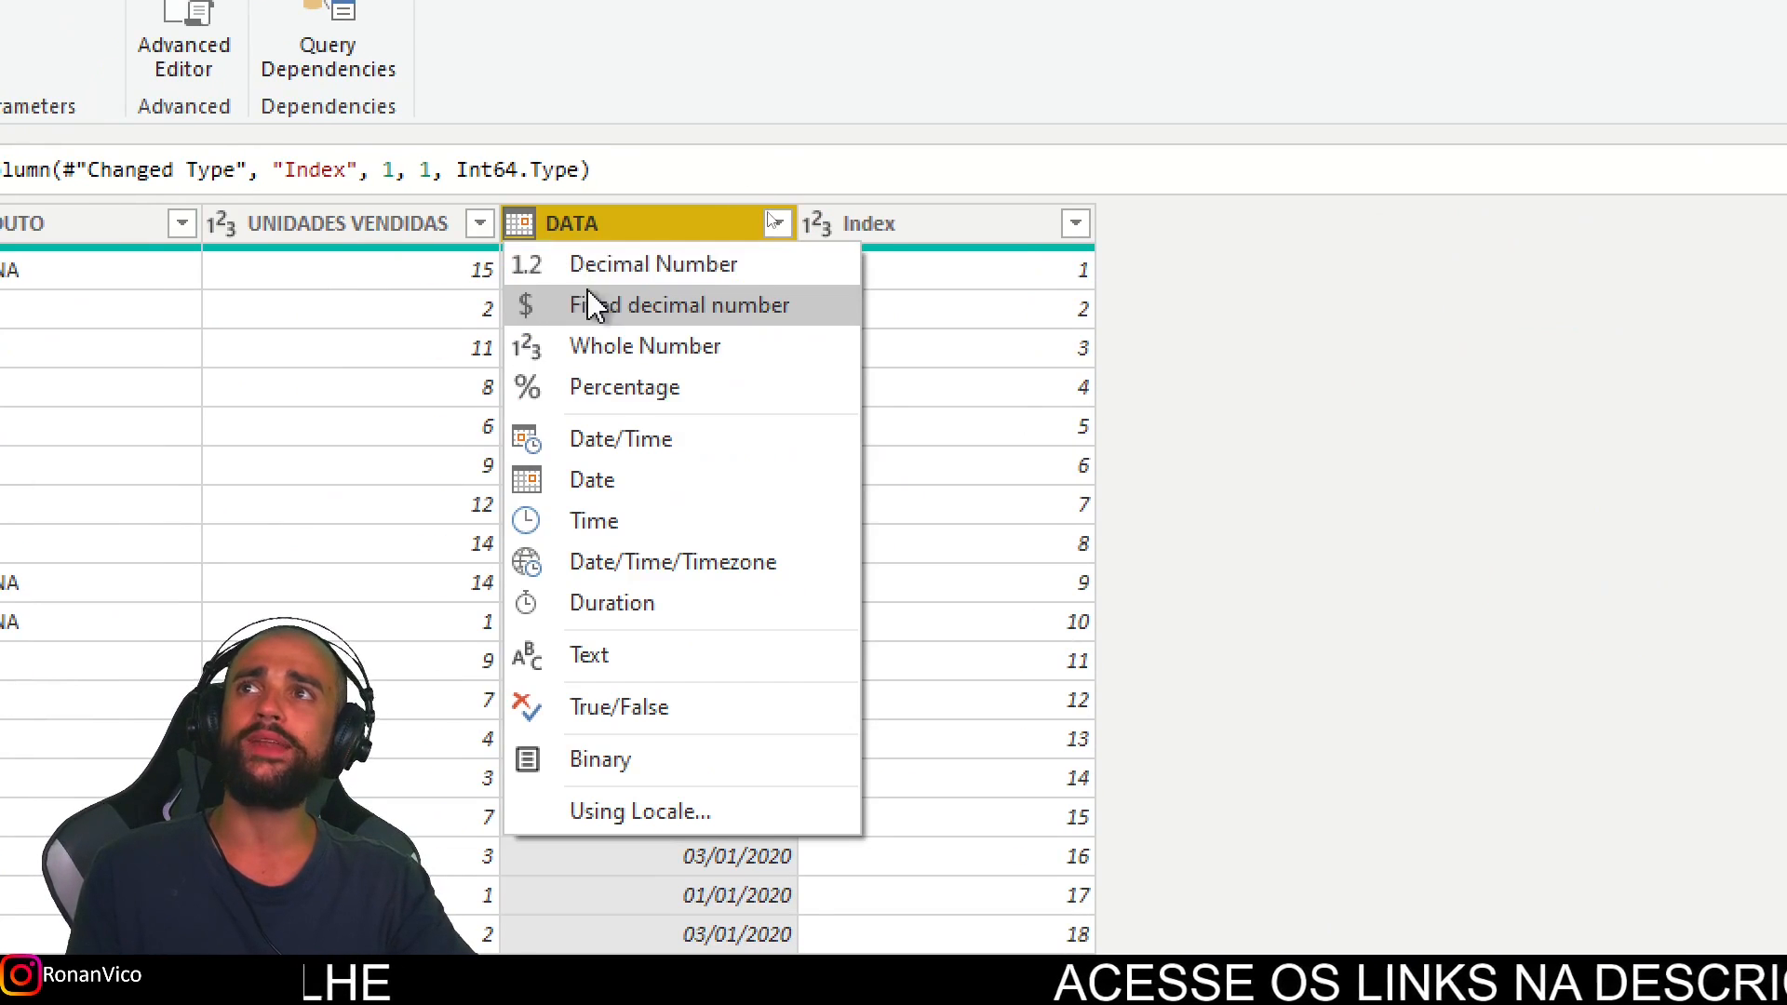
click(641, 659)
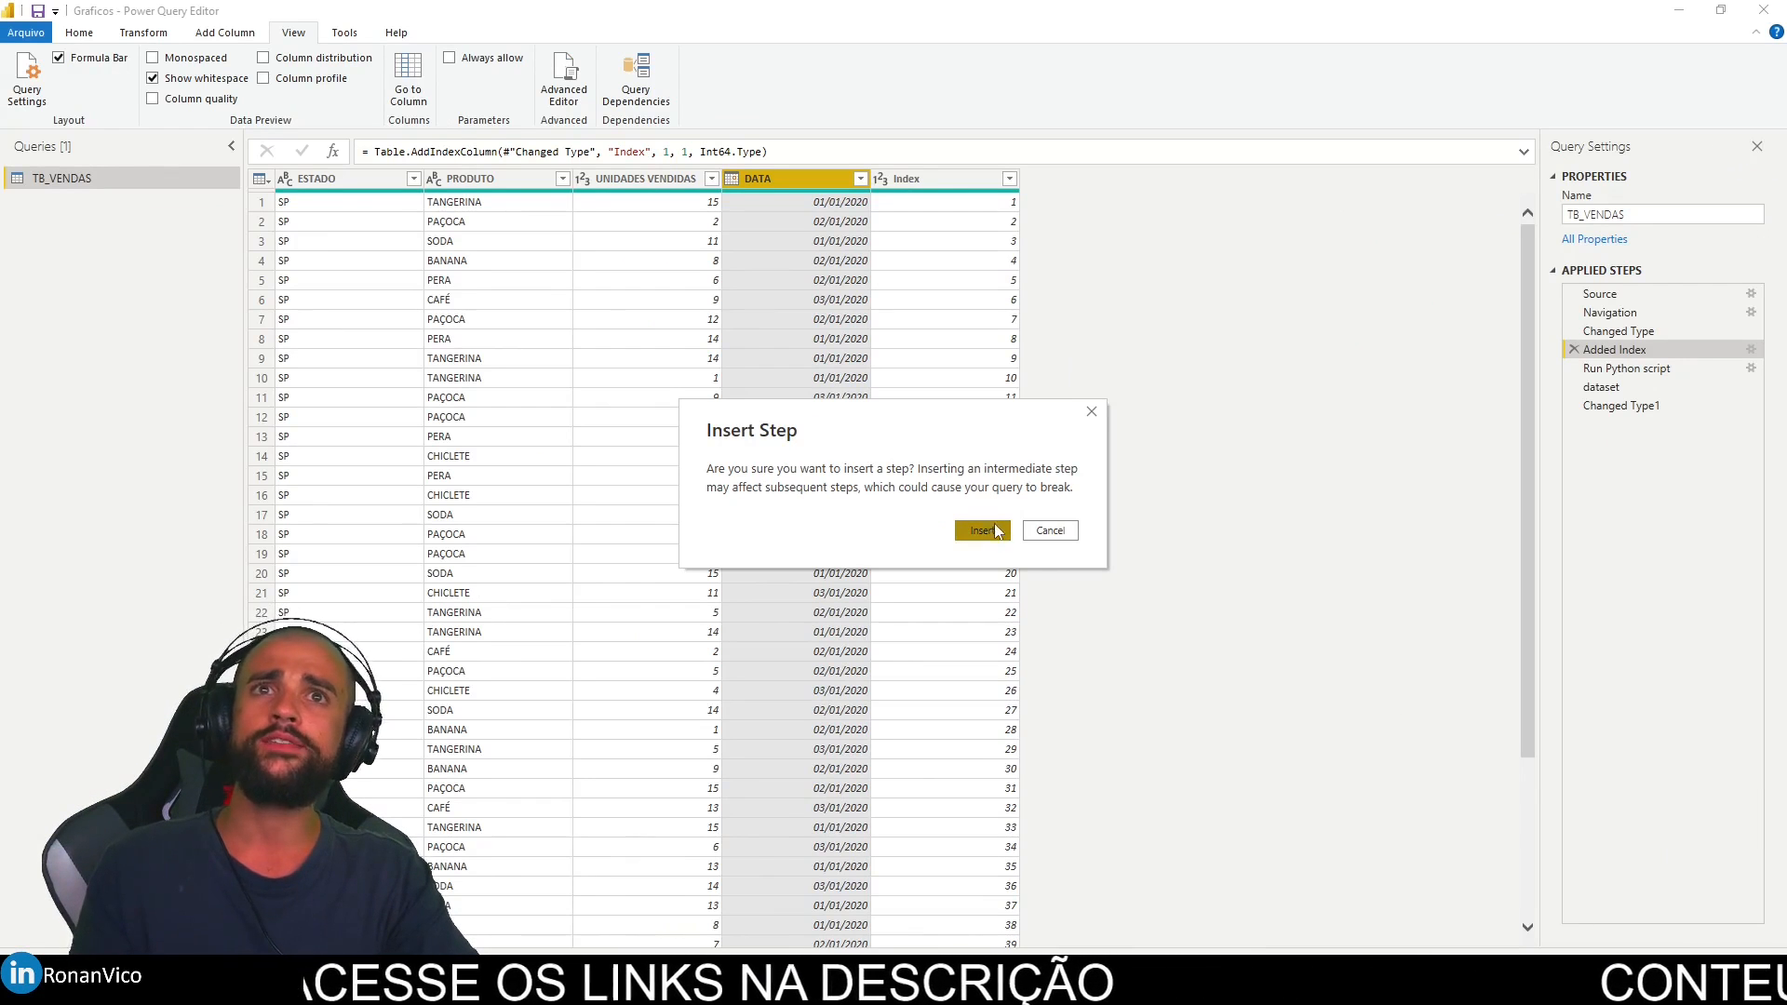
click(1049, 529)
Step: In the first Changed Type step's formula, set the DATA column's type to text
click(1659, 332)
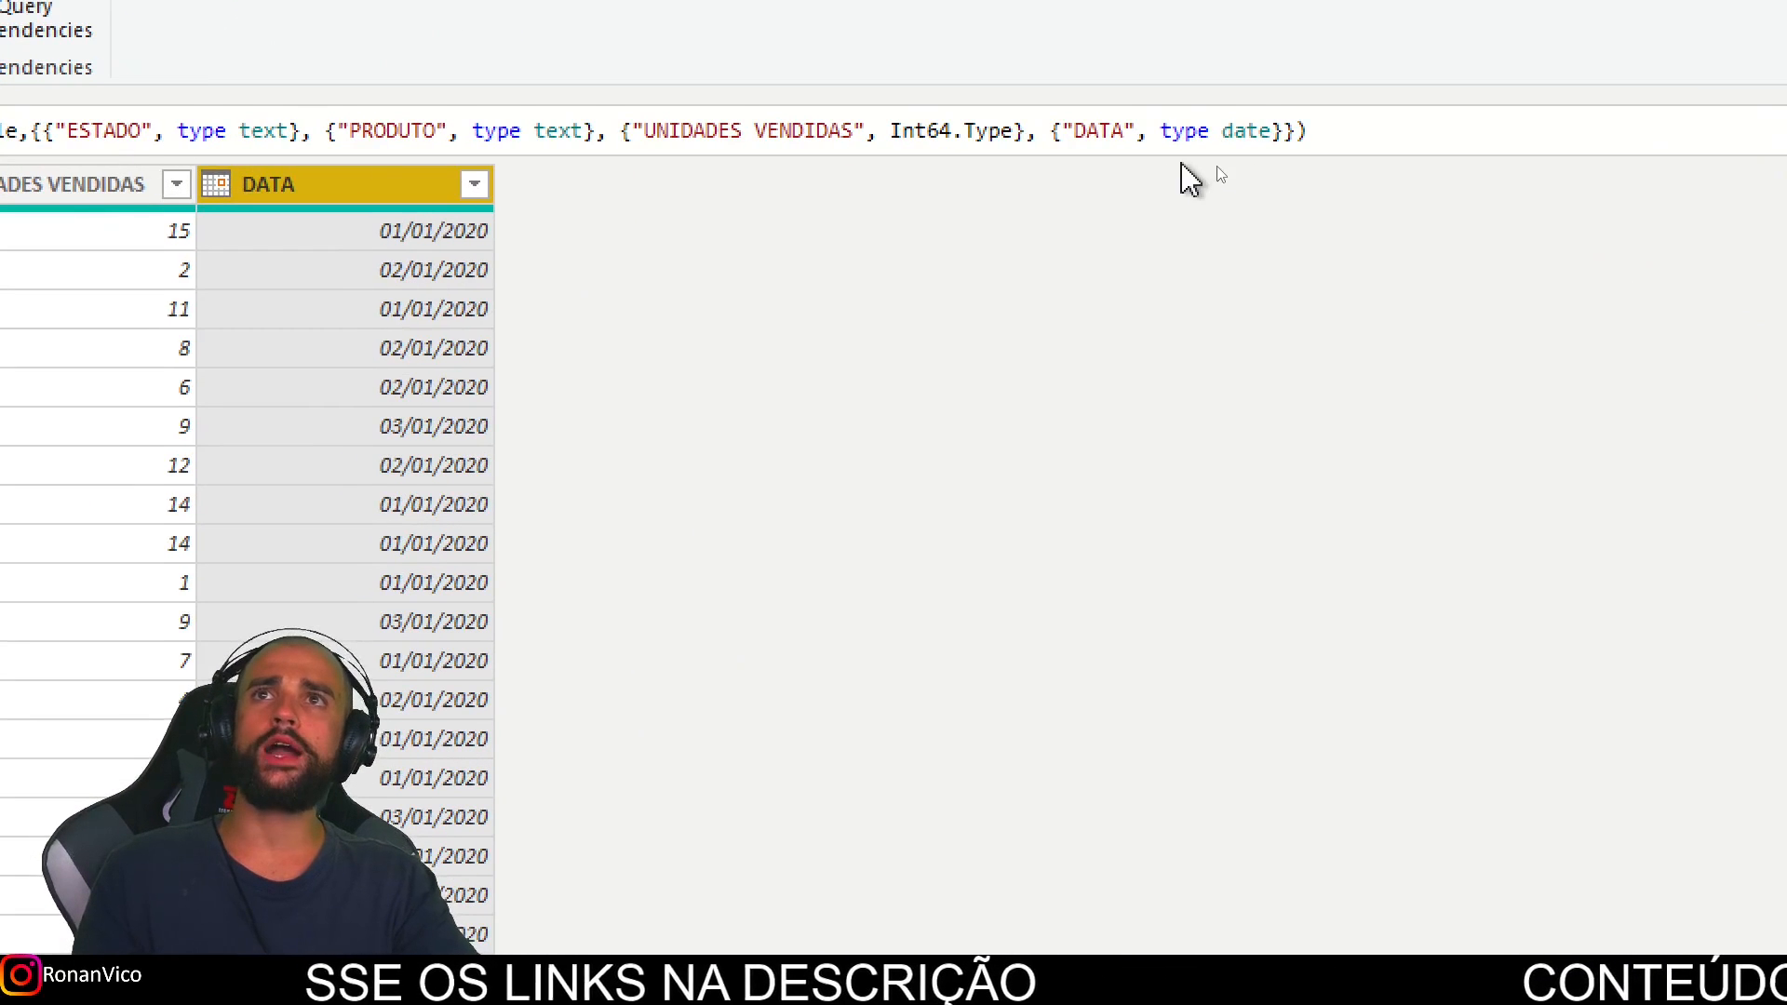
double_click(1248, 151)
text(text)
key(Return)
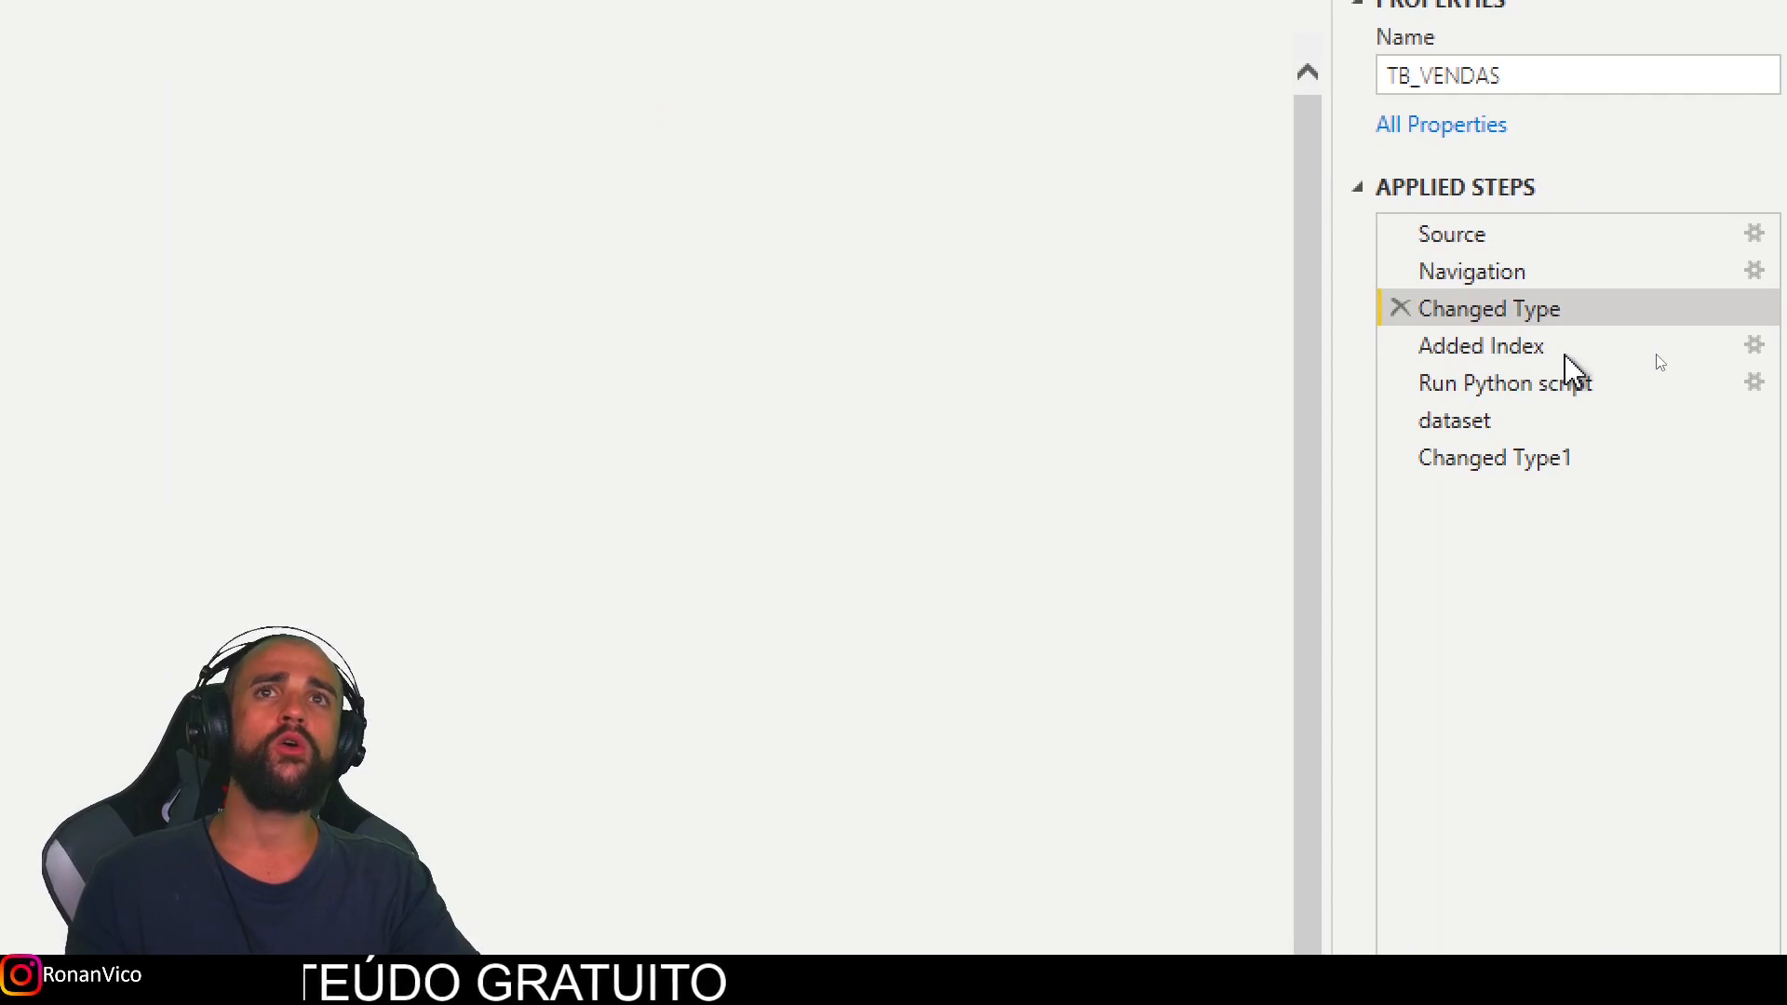
Step: Examine the DATA column across Added Index, Run Python script and dataset, then review the operations available for UNIDADES VENDIDAS in Added Index
right_click(1631, 353)
click(1611, 349)
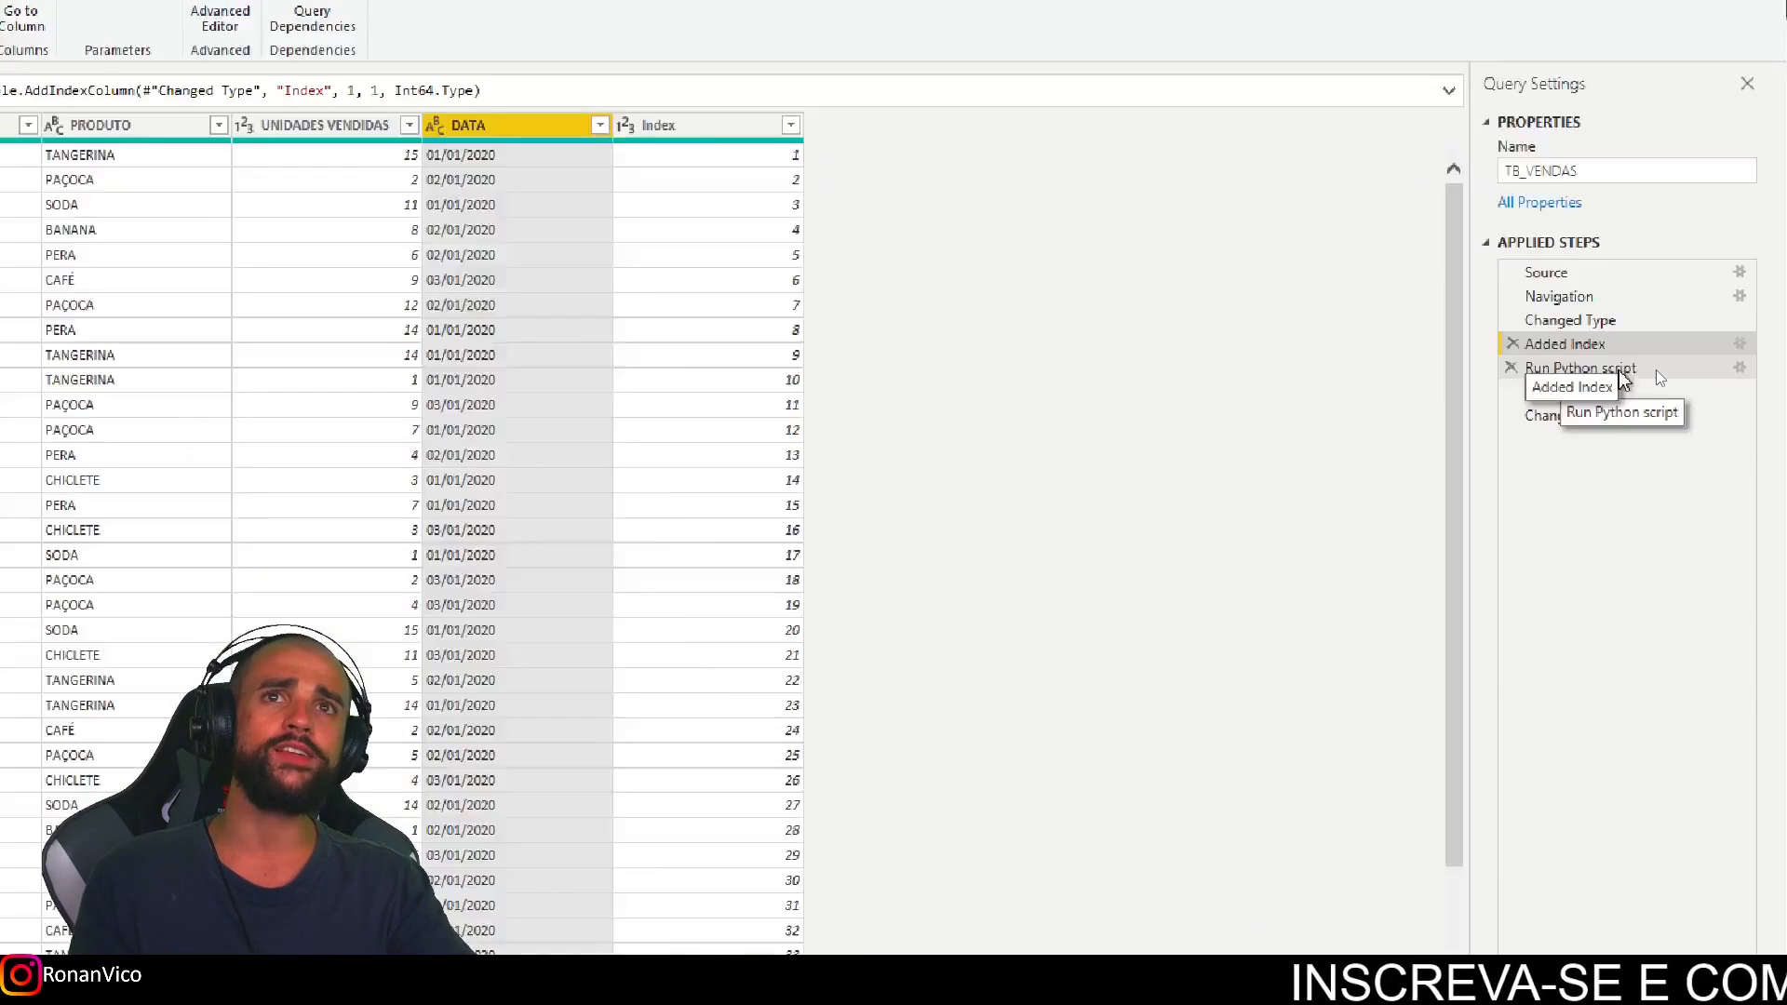
click(1655, 370)
click(1653, 386)
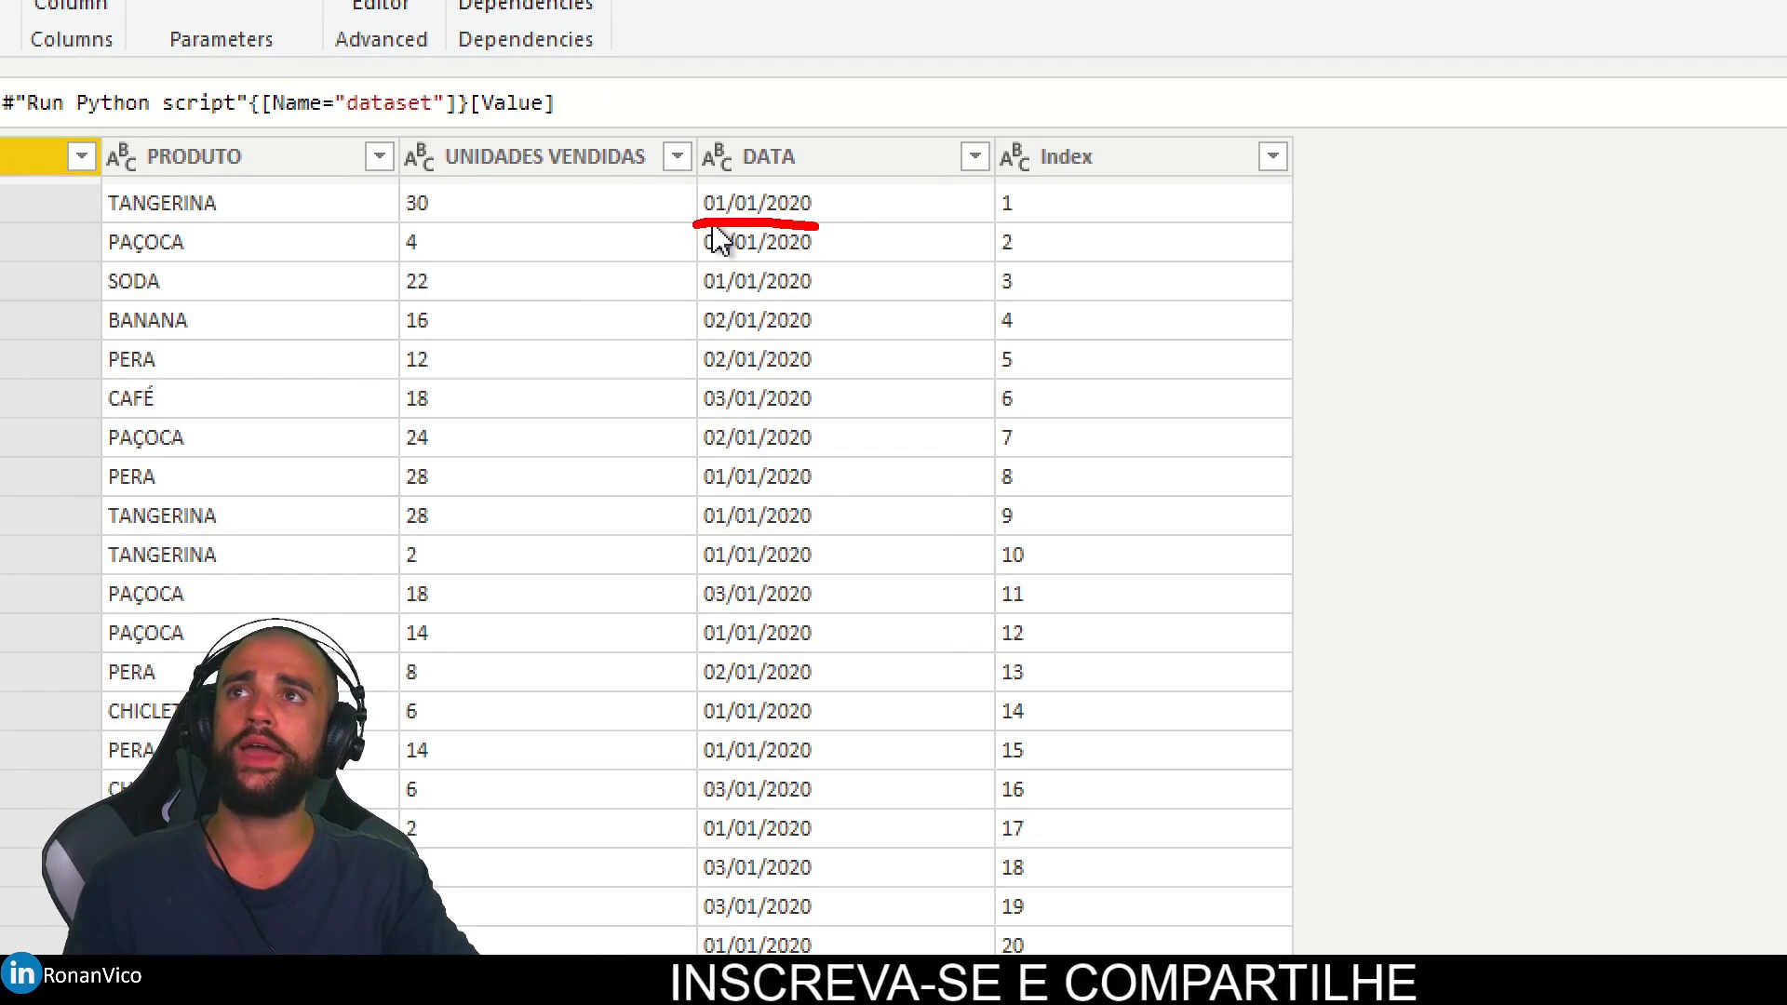
key(Escape)
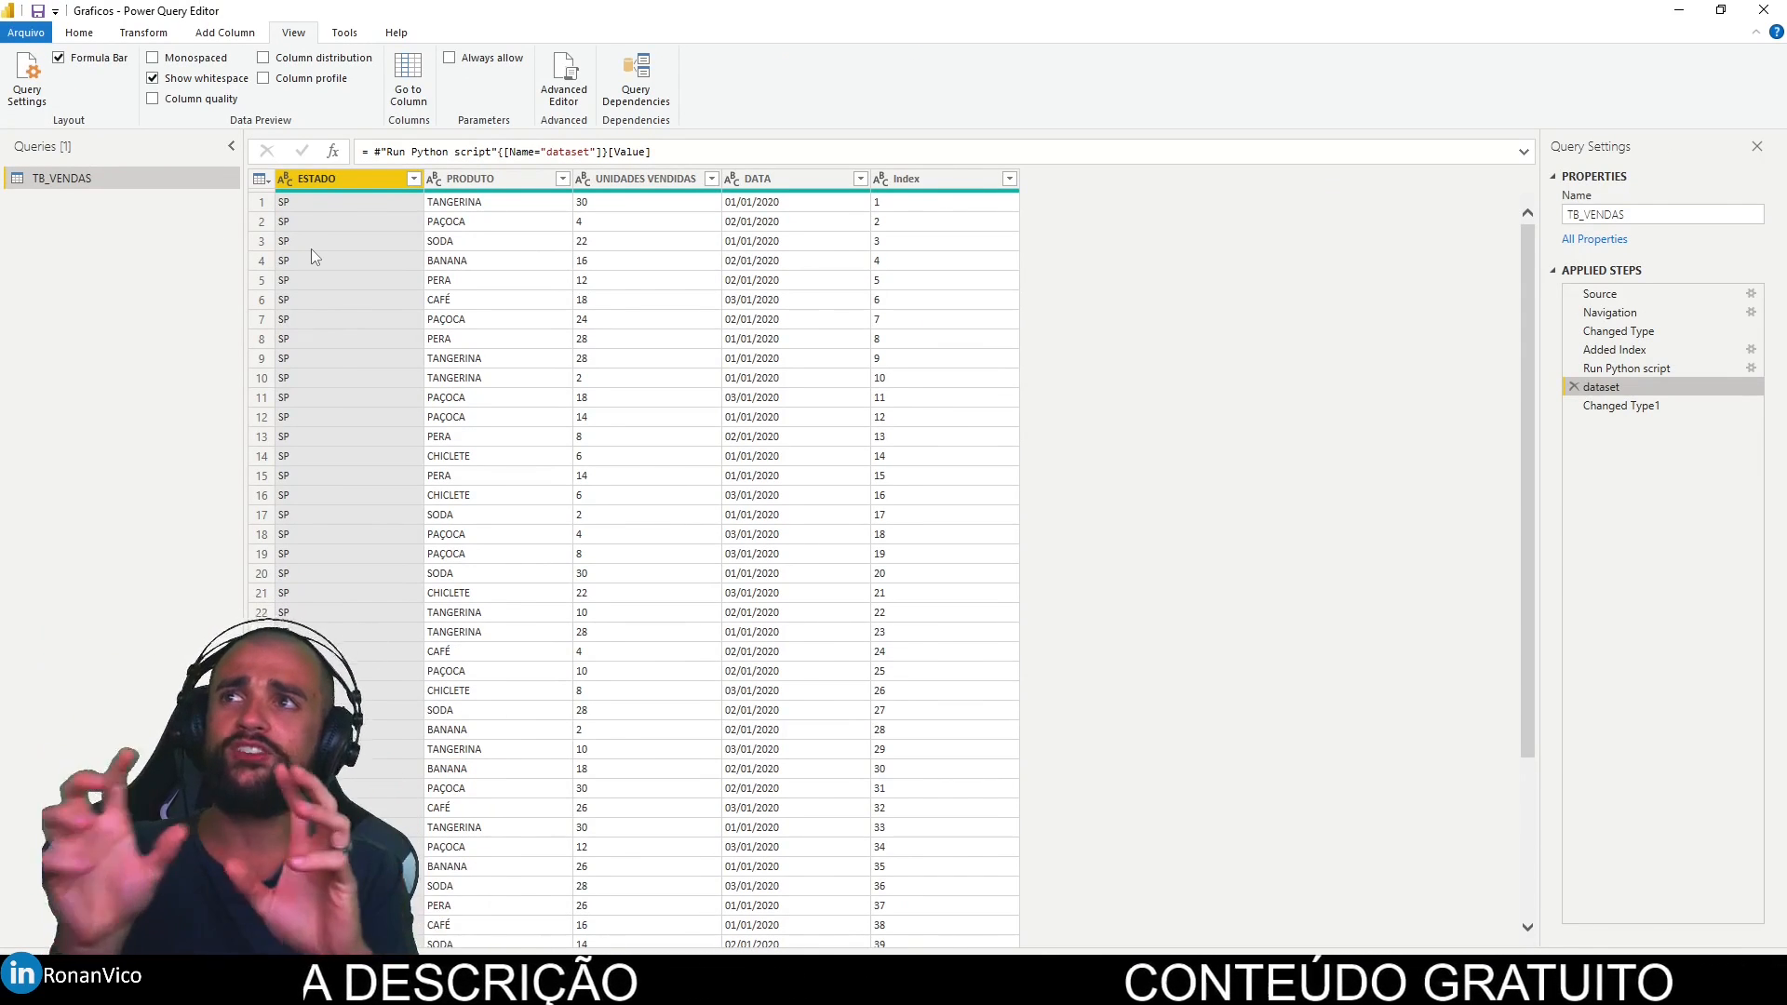
click(1644, 353)
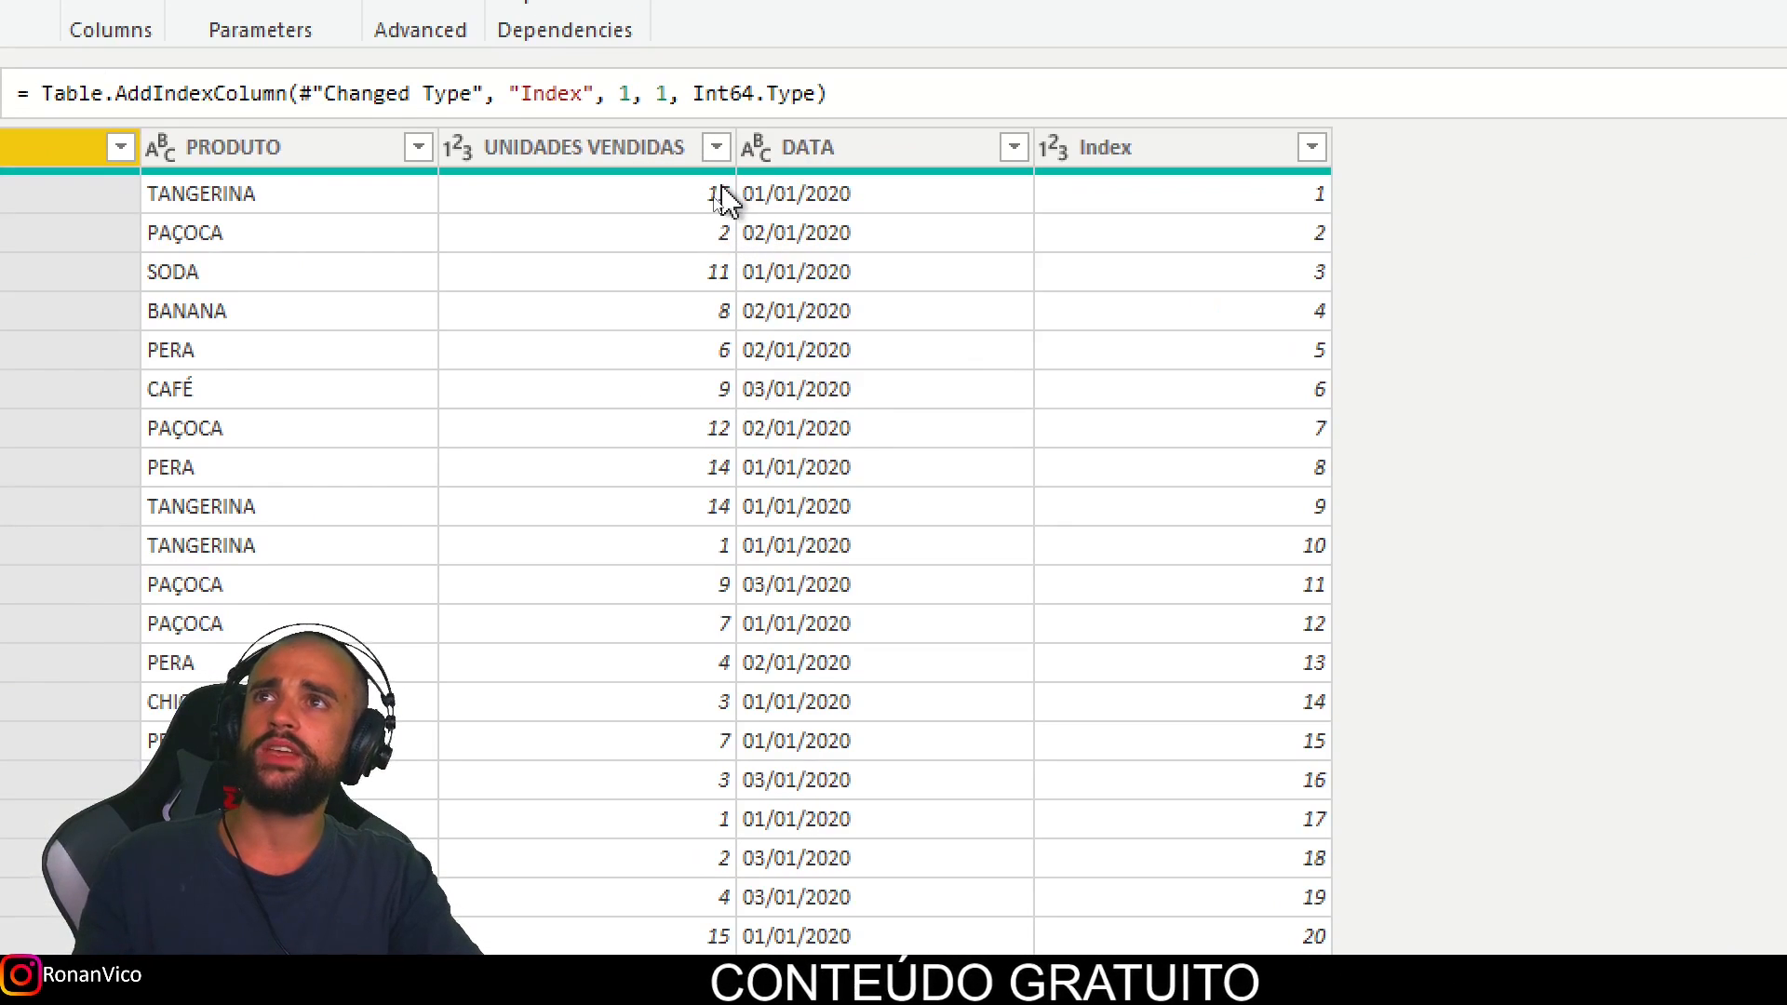
right_click(618, 163)
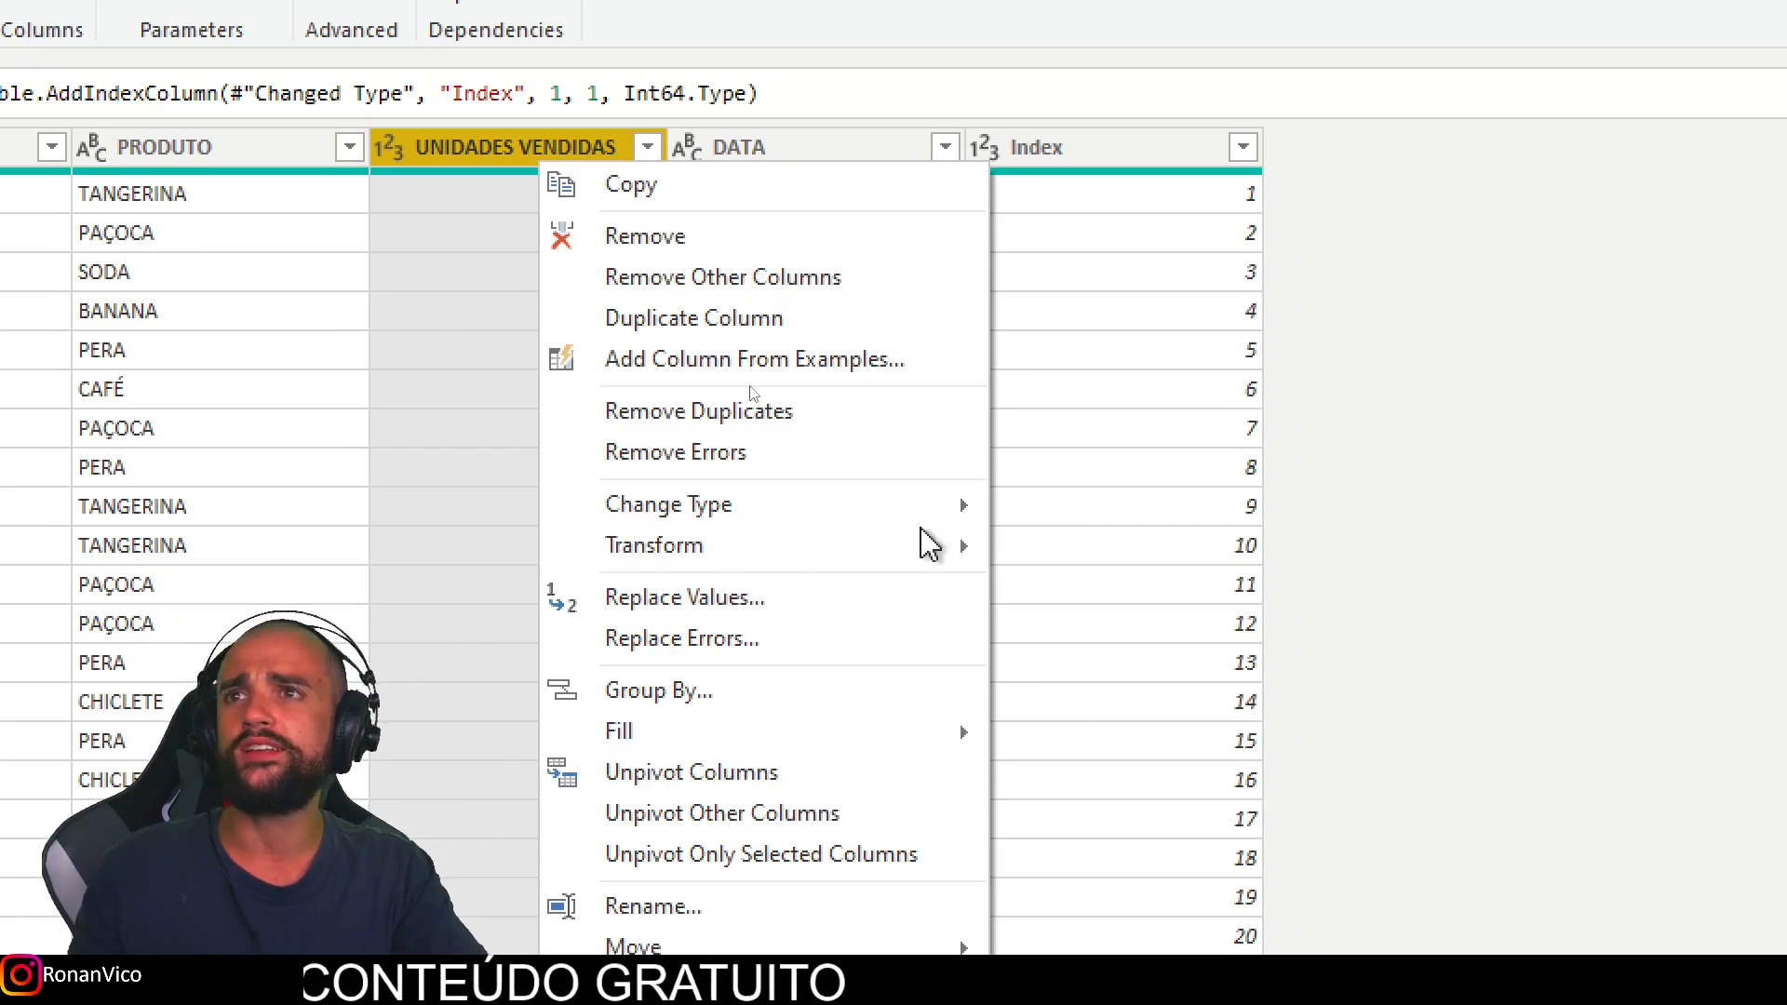
click(1473, 542)
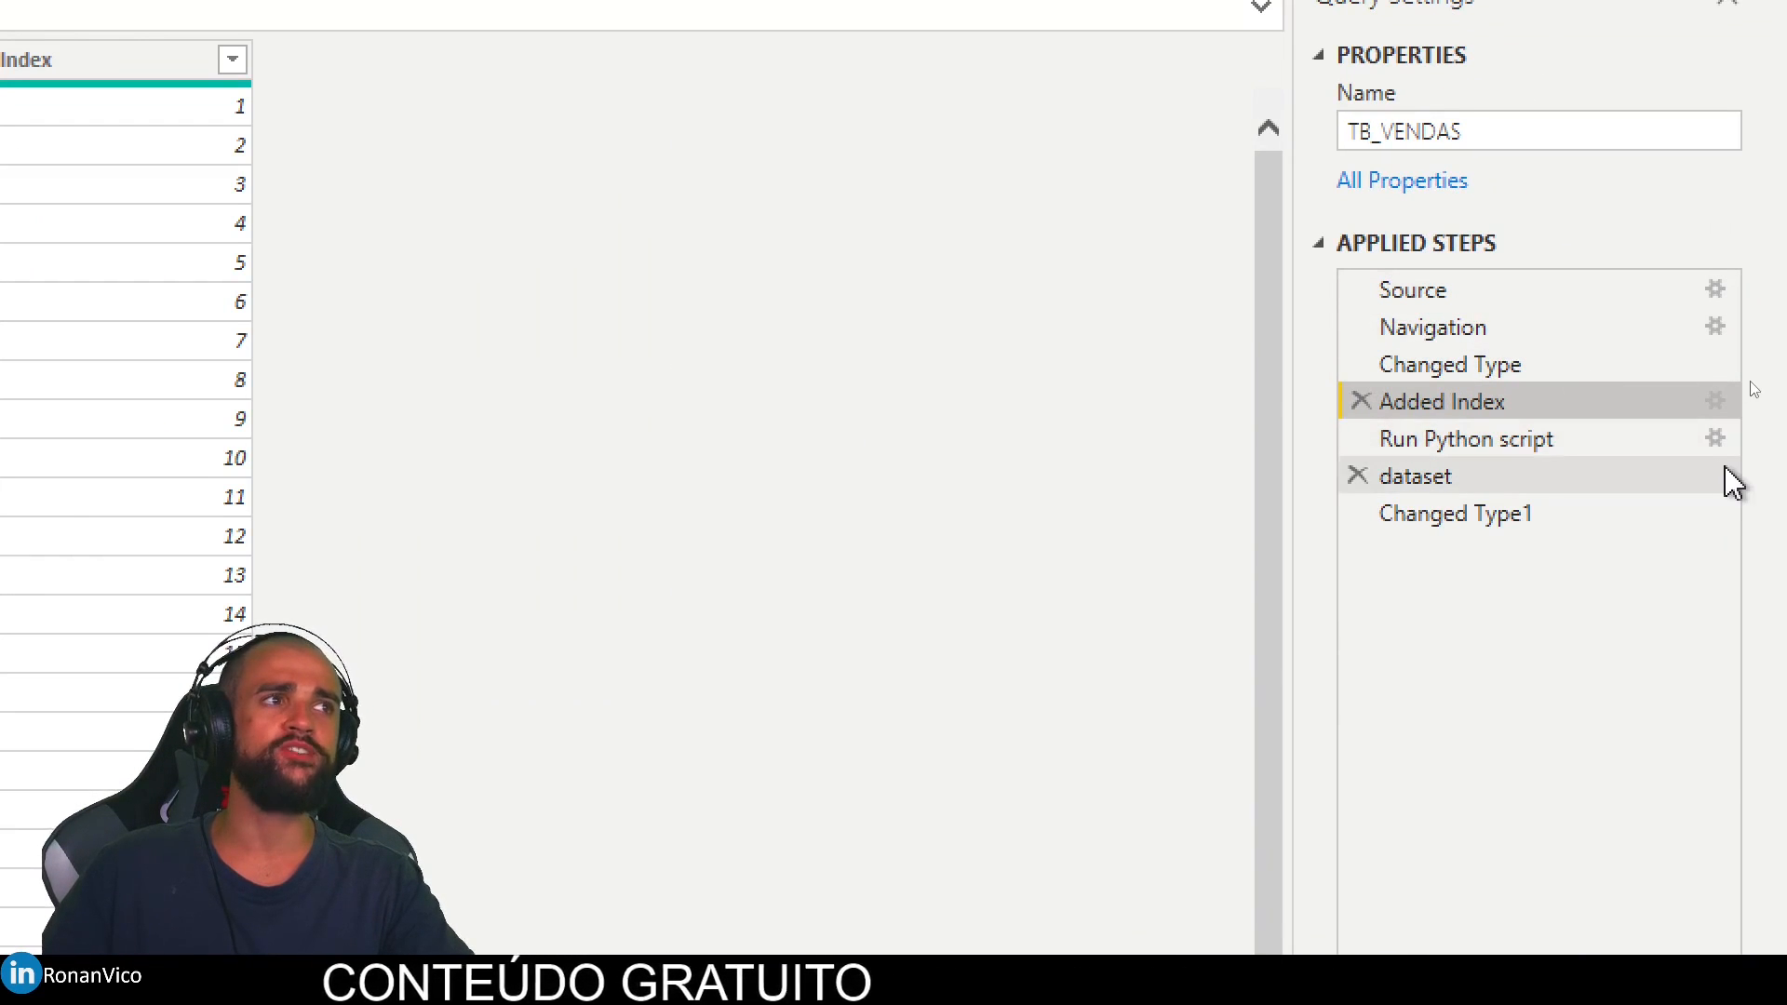
Step: Edit the Run Python script step and begin a new last line with dataset = dataset.iloc[
click(1713, 437)
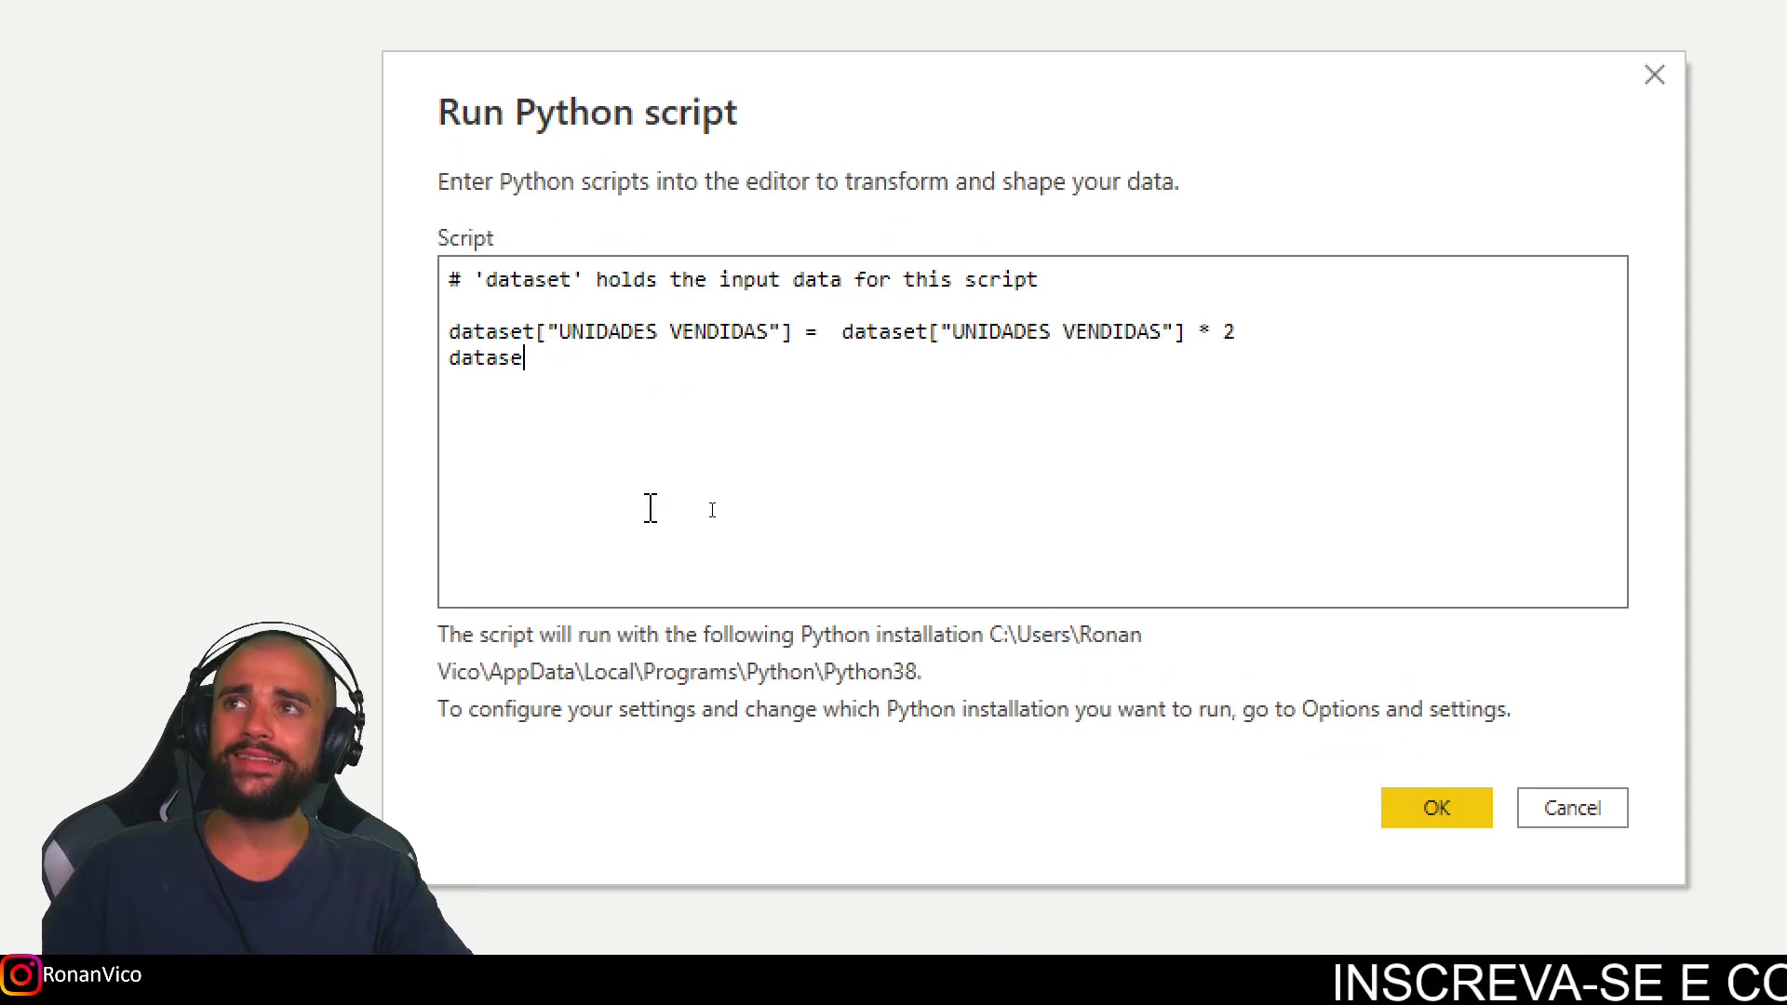
text(=)
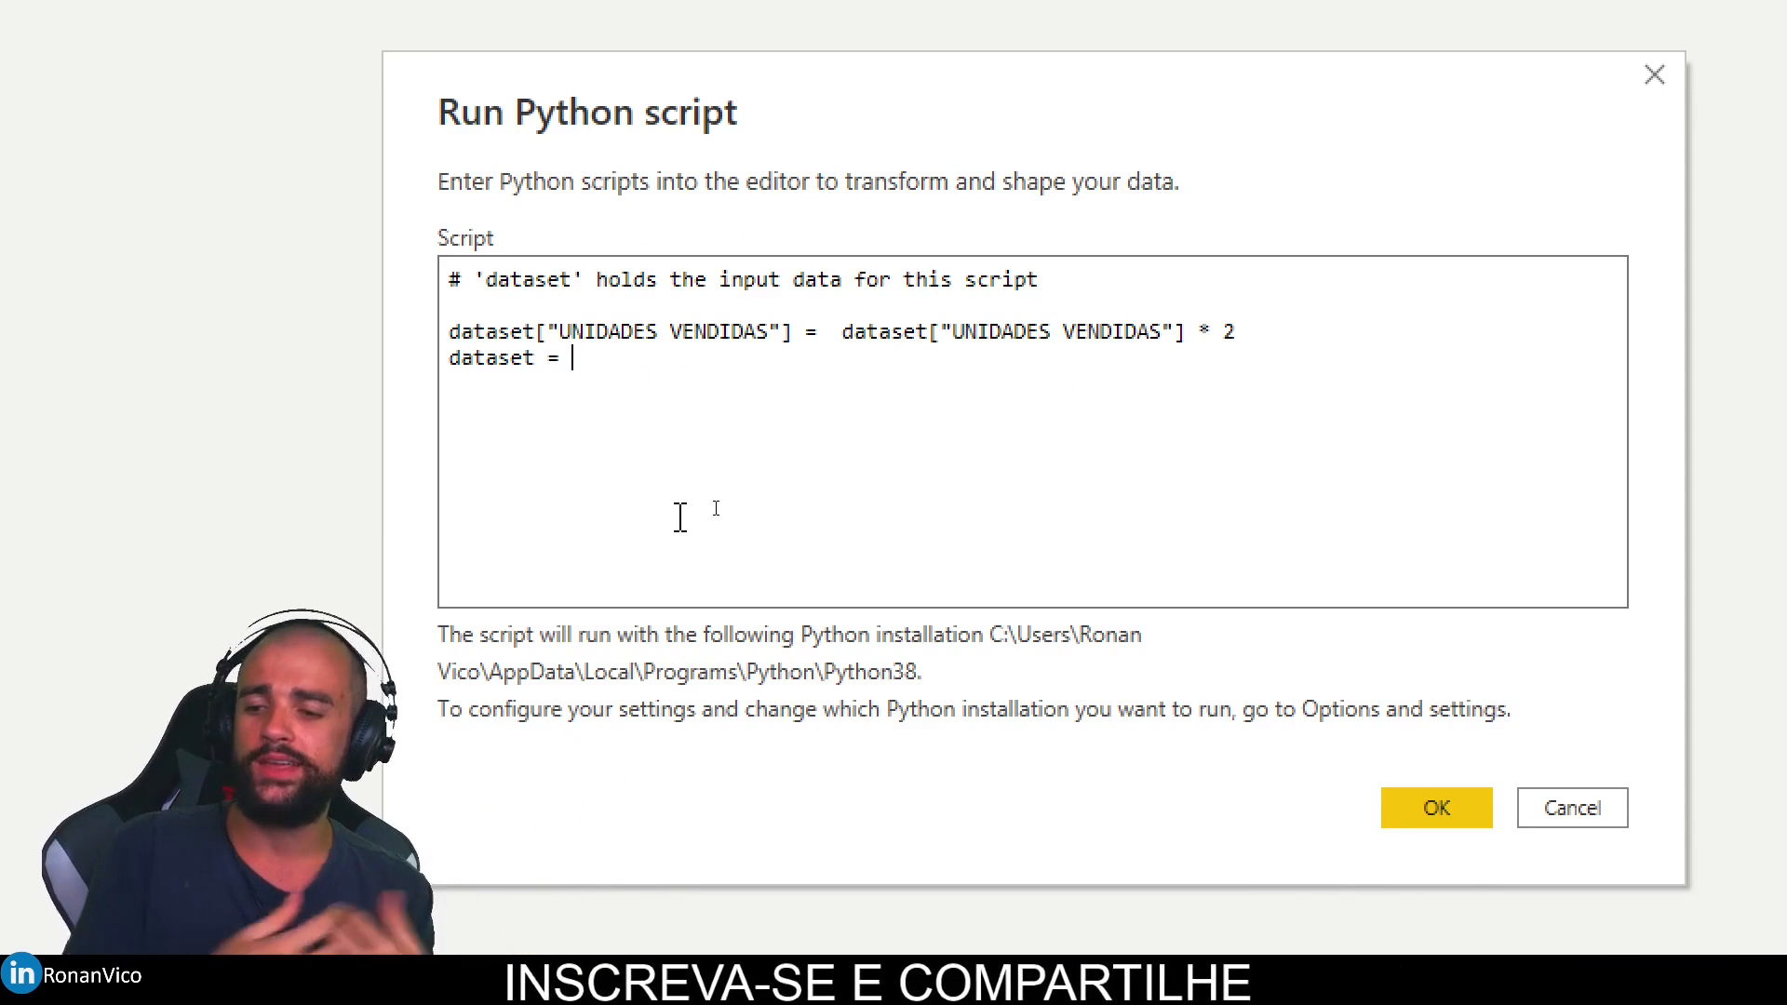
text(dataset.i)
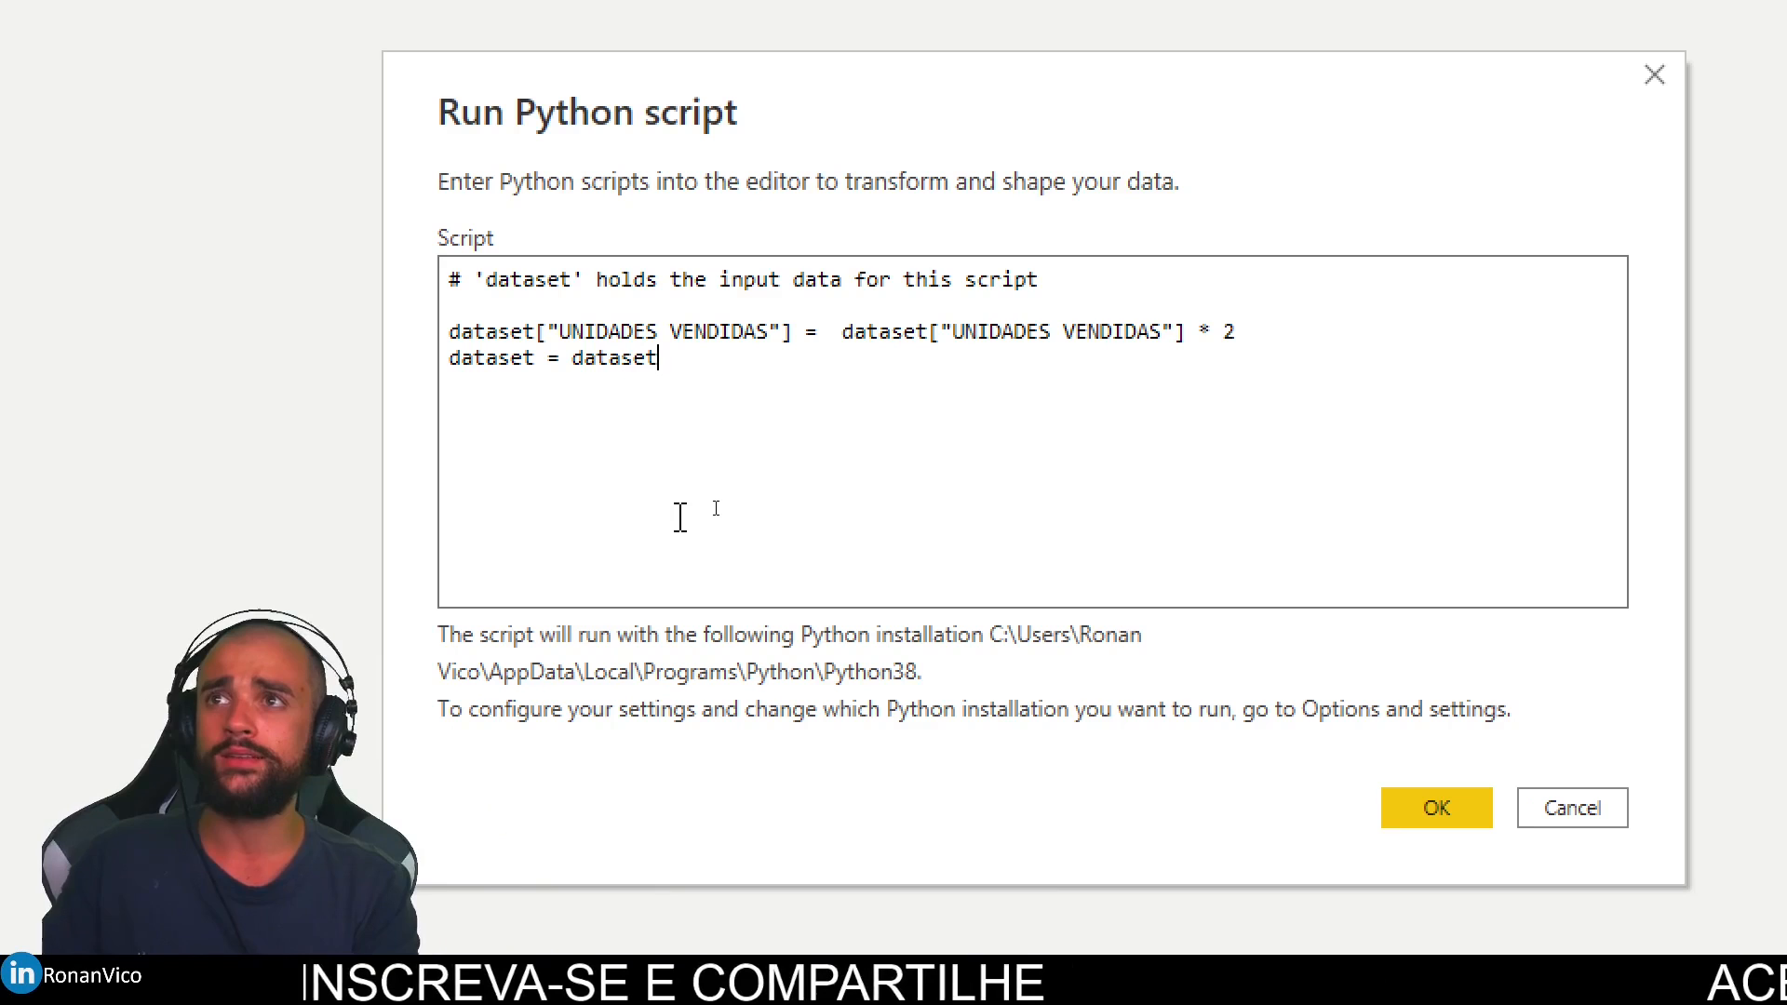
text(loc)
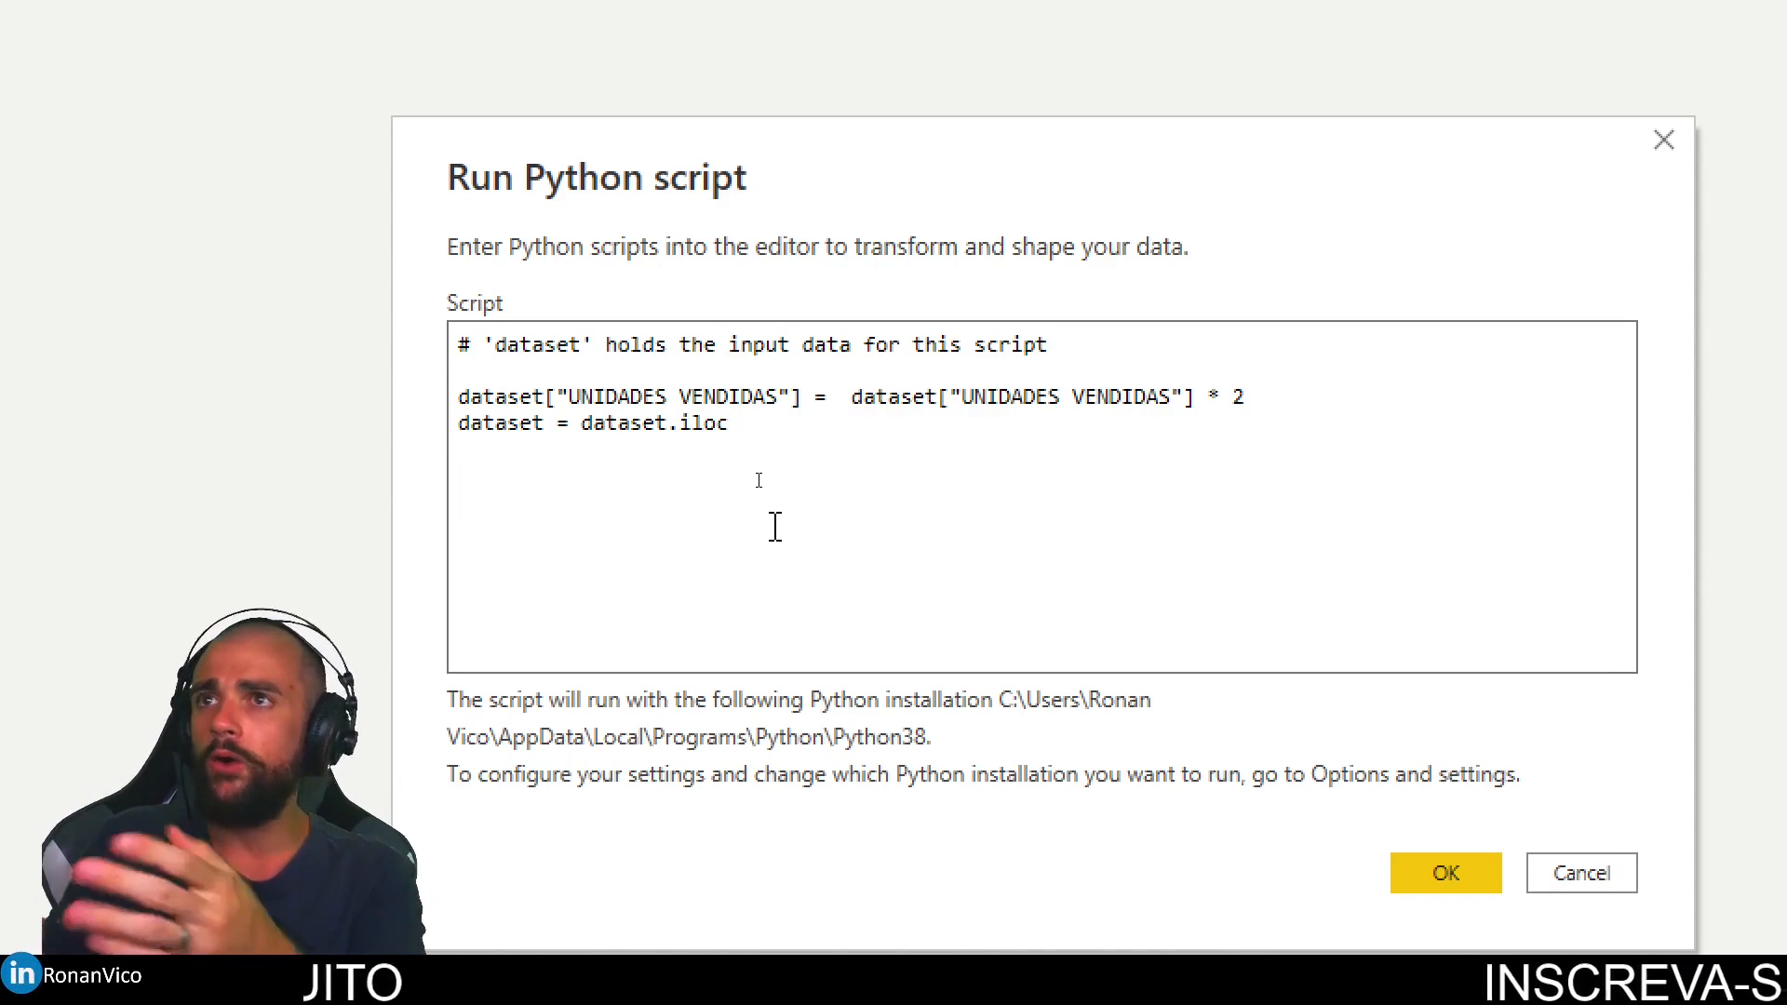
text([)
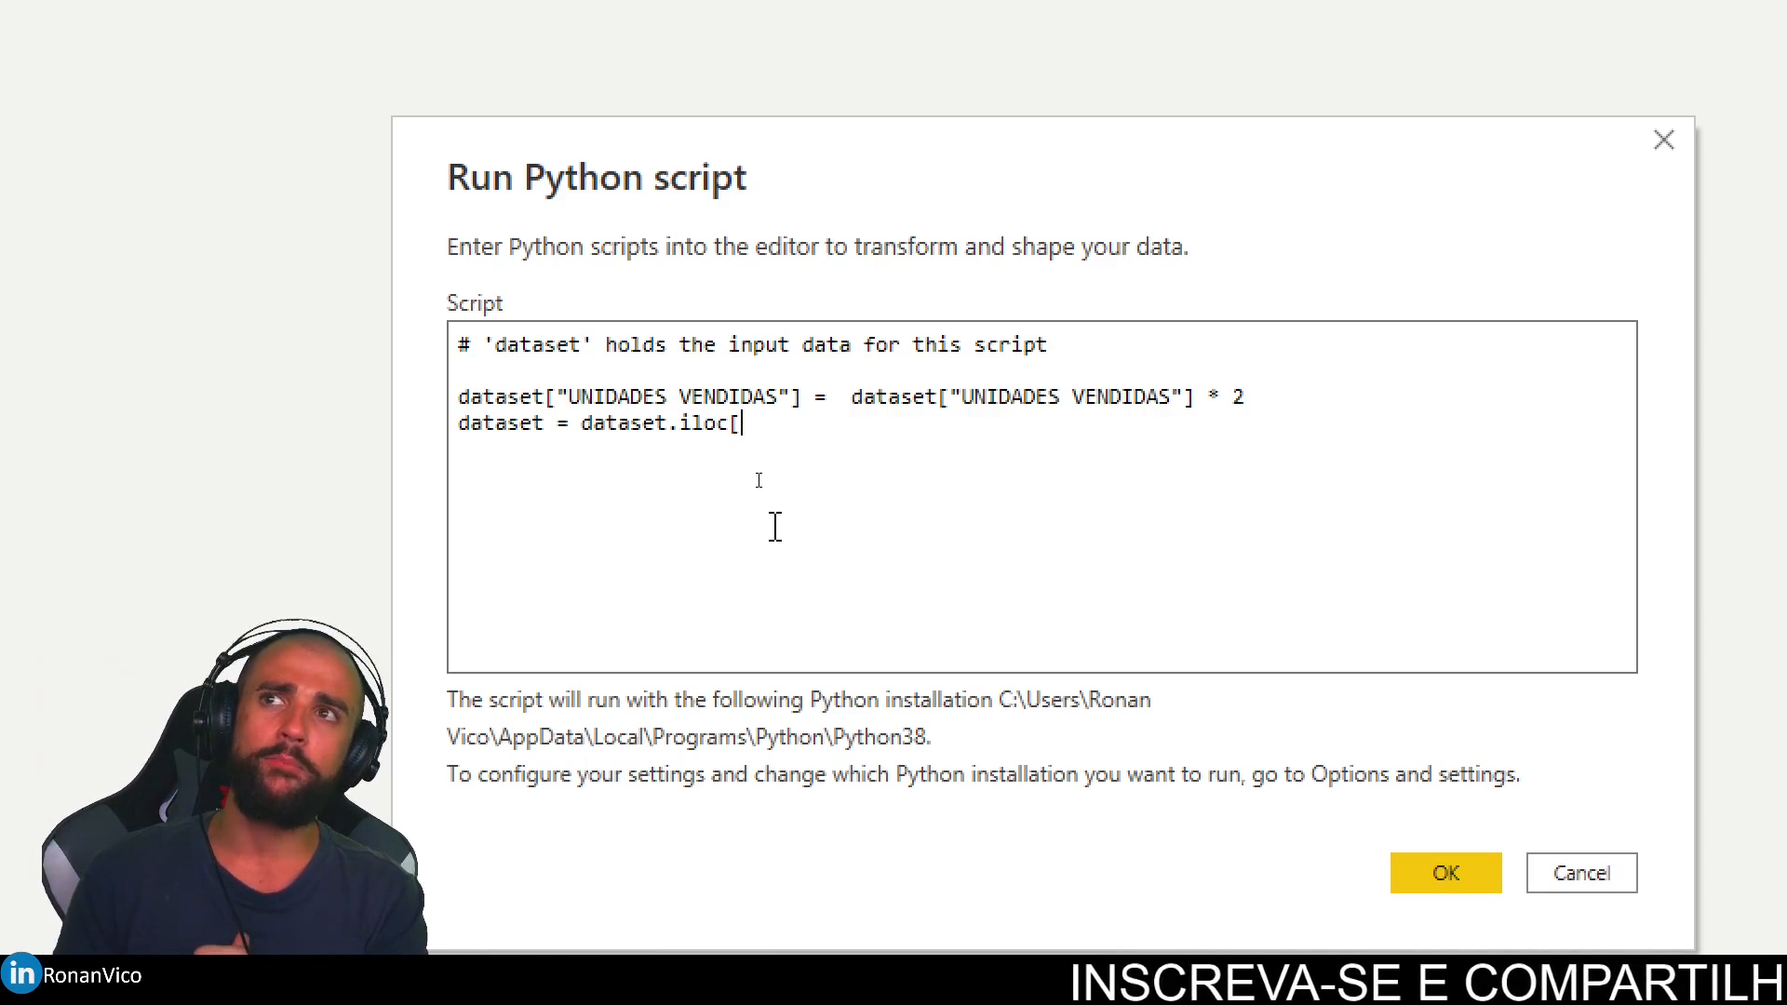
text([1,2,3)
key(BackSpace)
key(BackSpace)
key(BackSpace)
key(BackSpace)
key(BackSpace)
key(BackSpace)
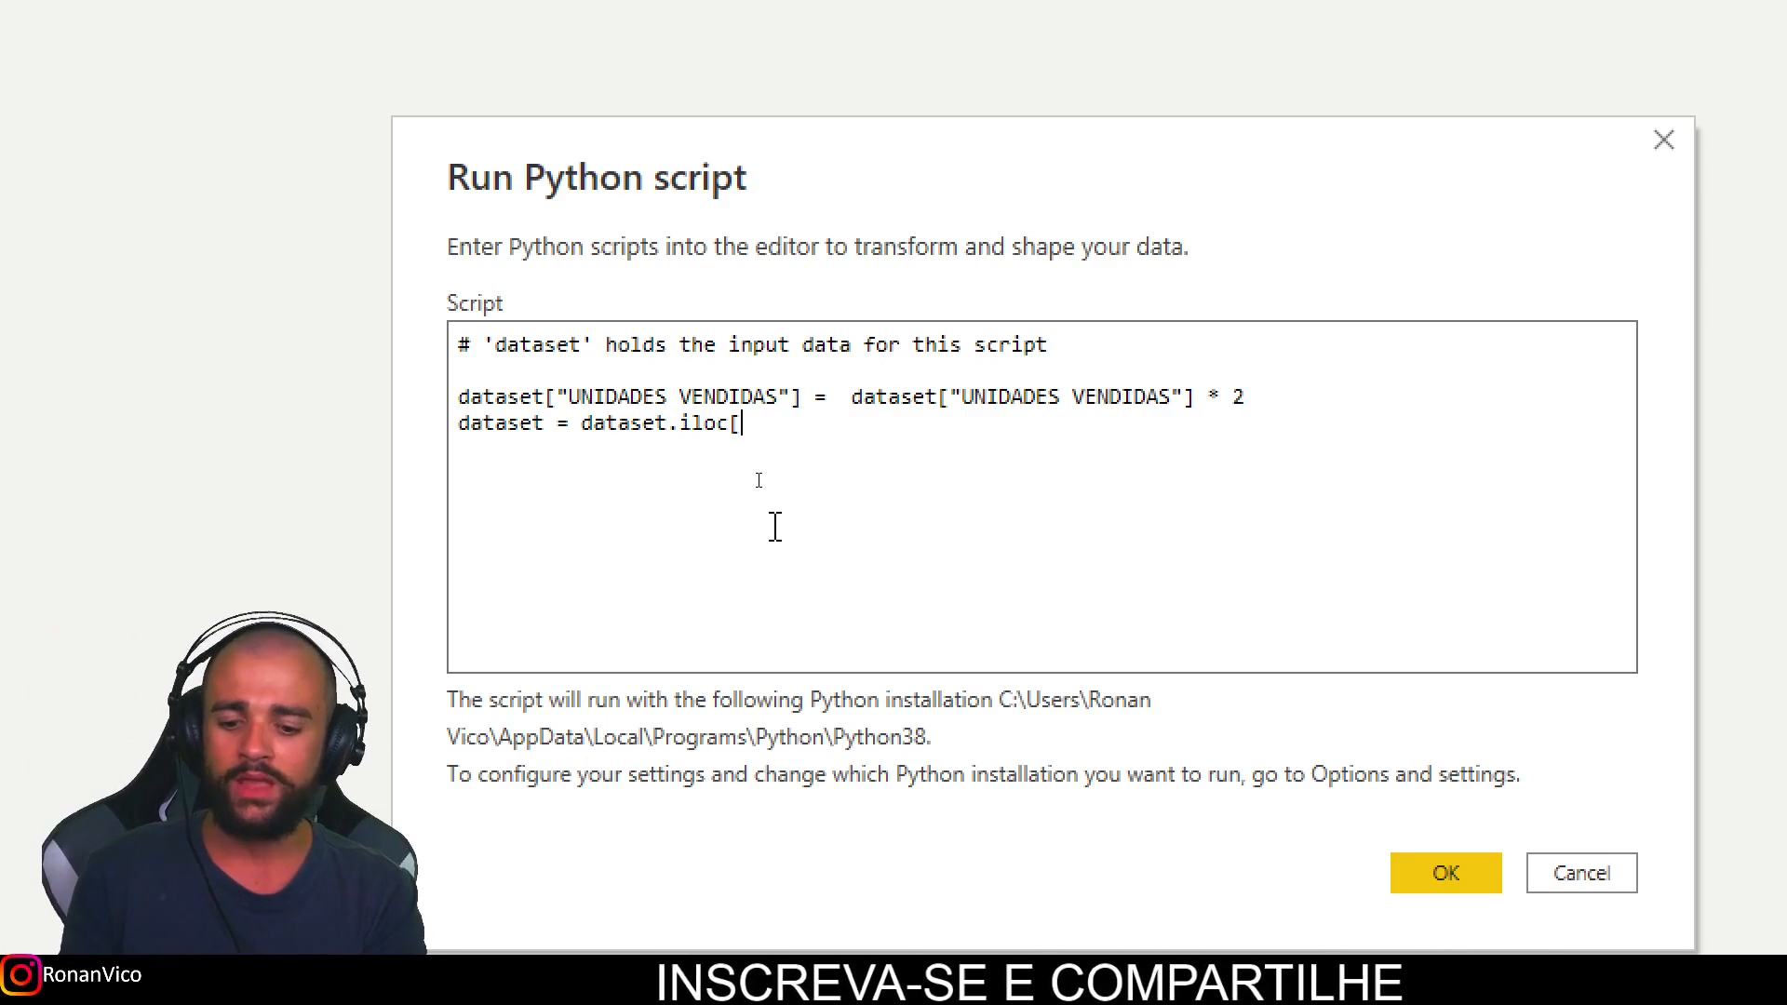
Step: Complete the iloc selection with all rows and columns 1, 2 and 3 as [:,[1,2,3]], apply the script, and check the Changed Type1 step
text(:)
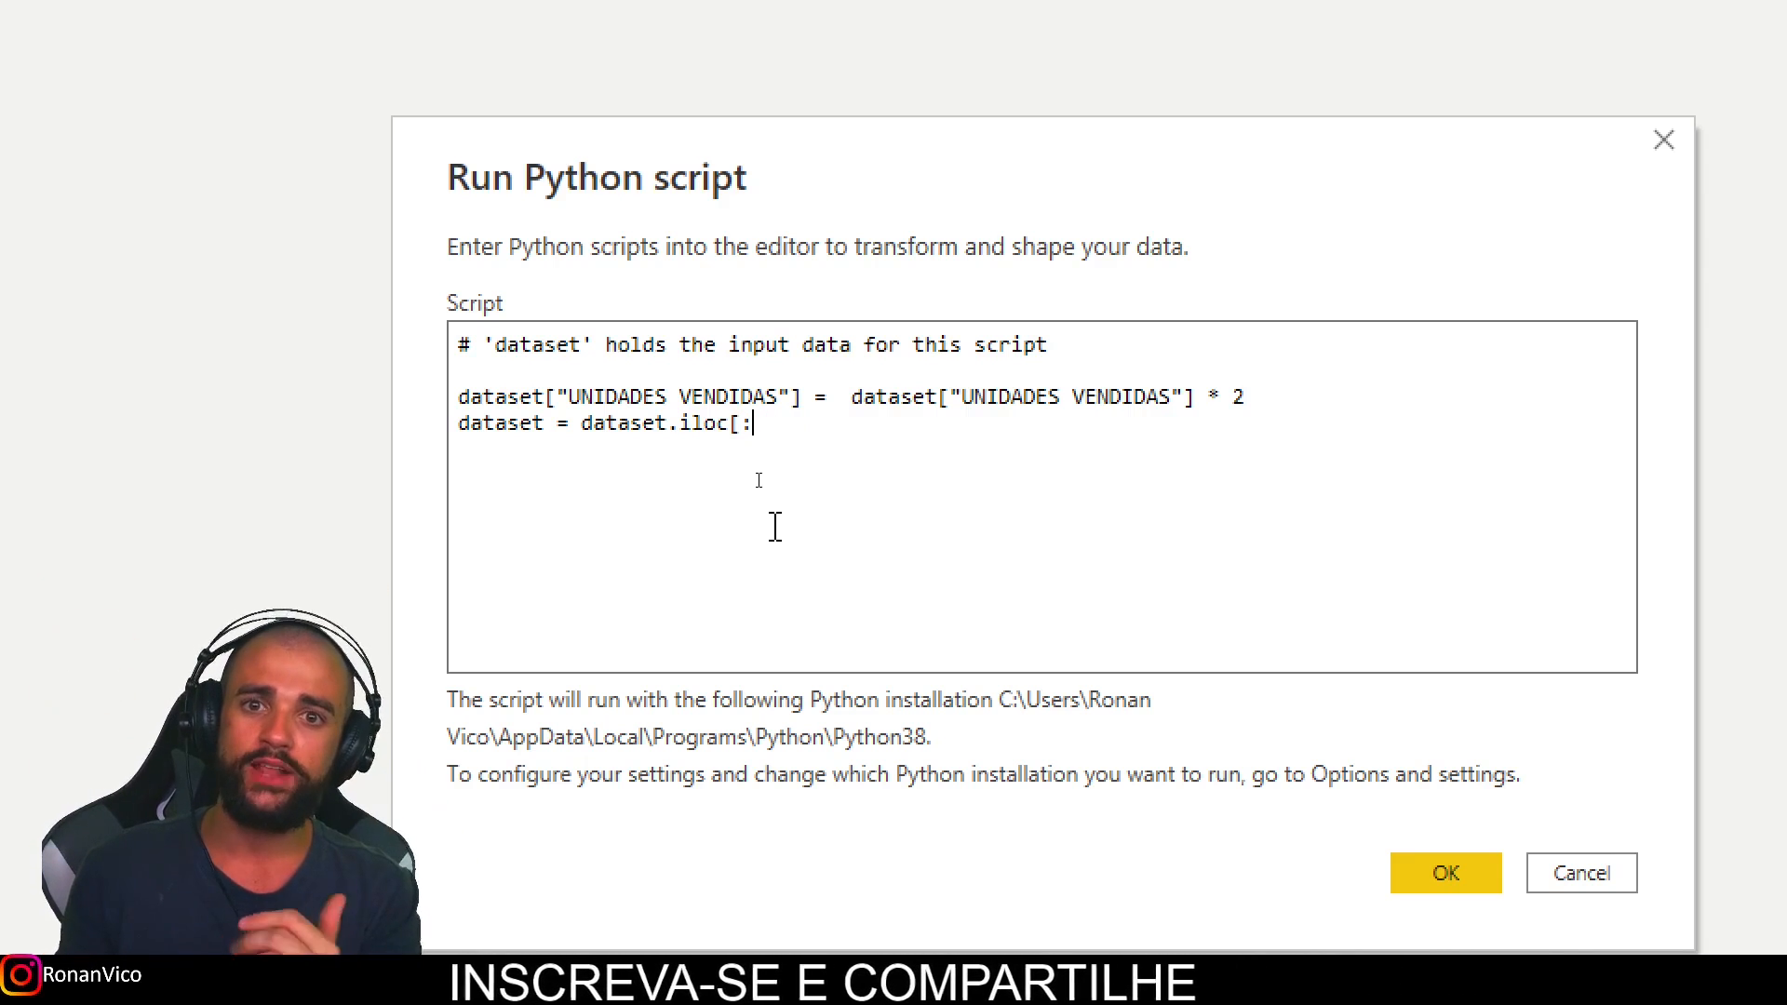
text(,[1,2,3)
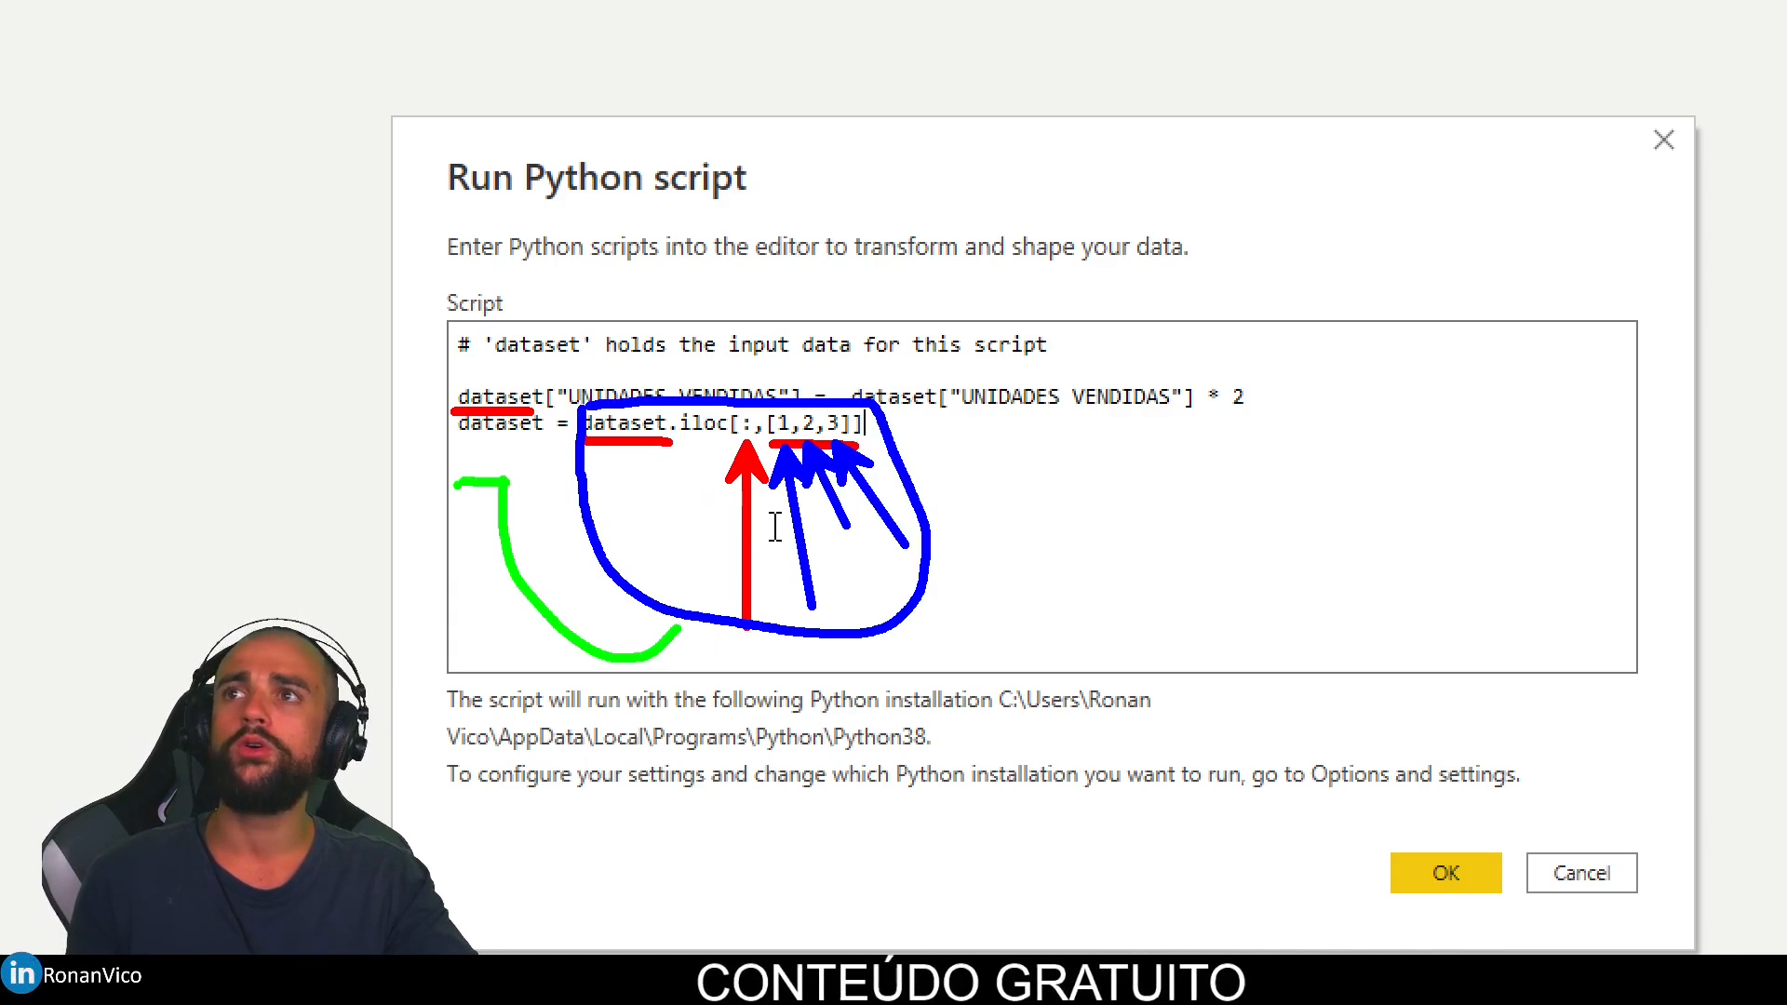
key(Escape)
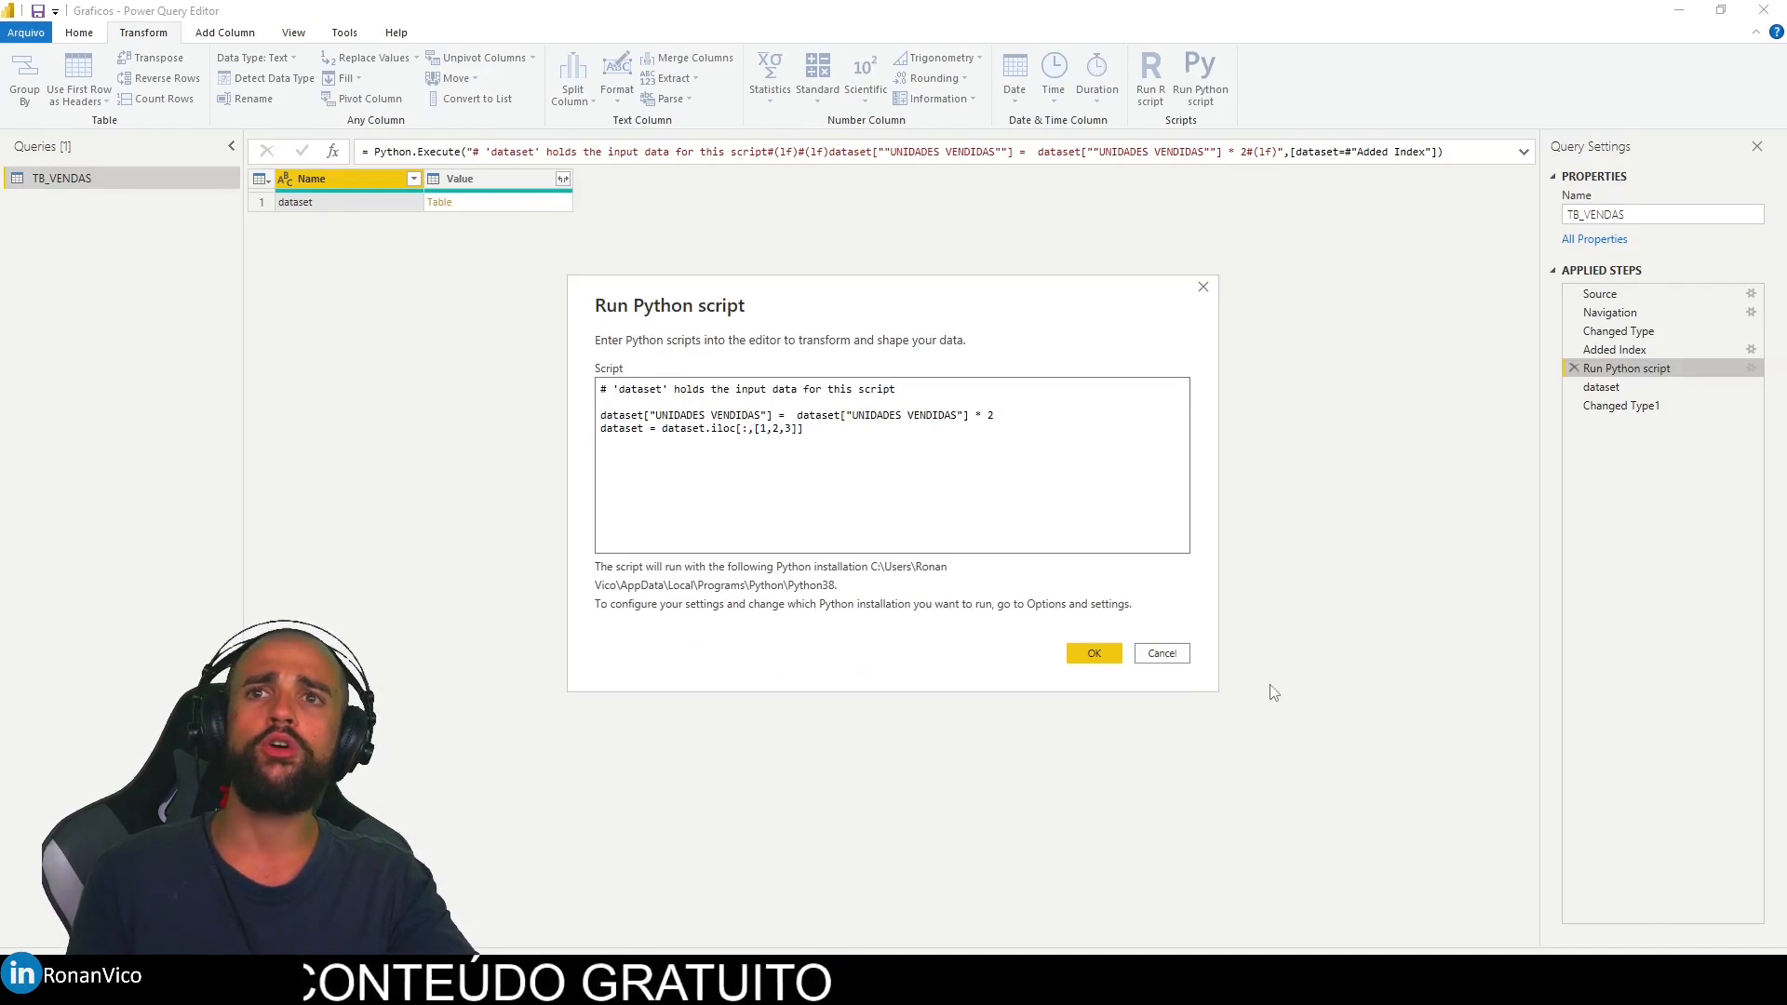
click(1445, 873)
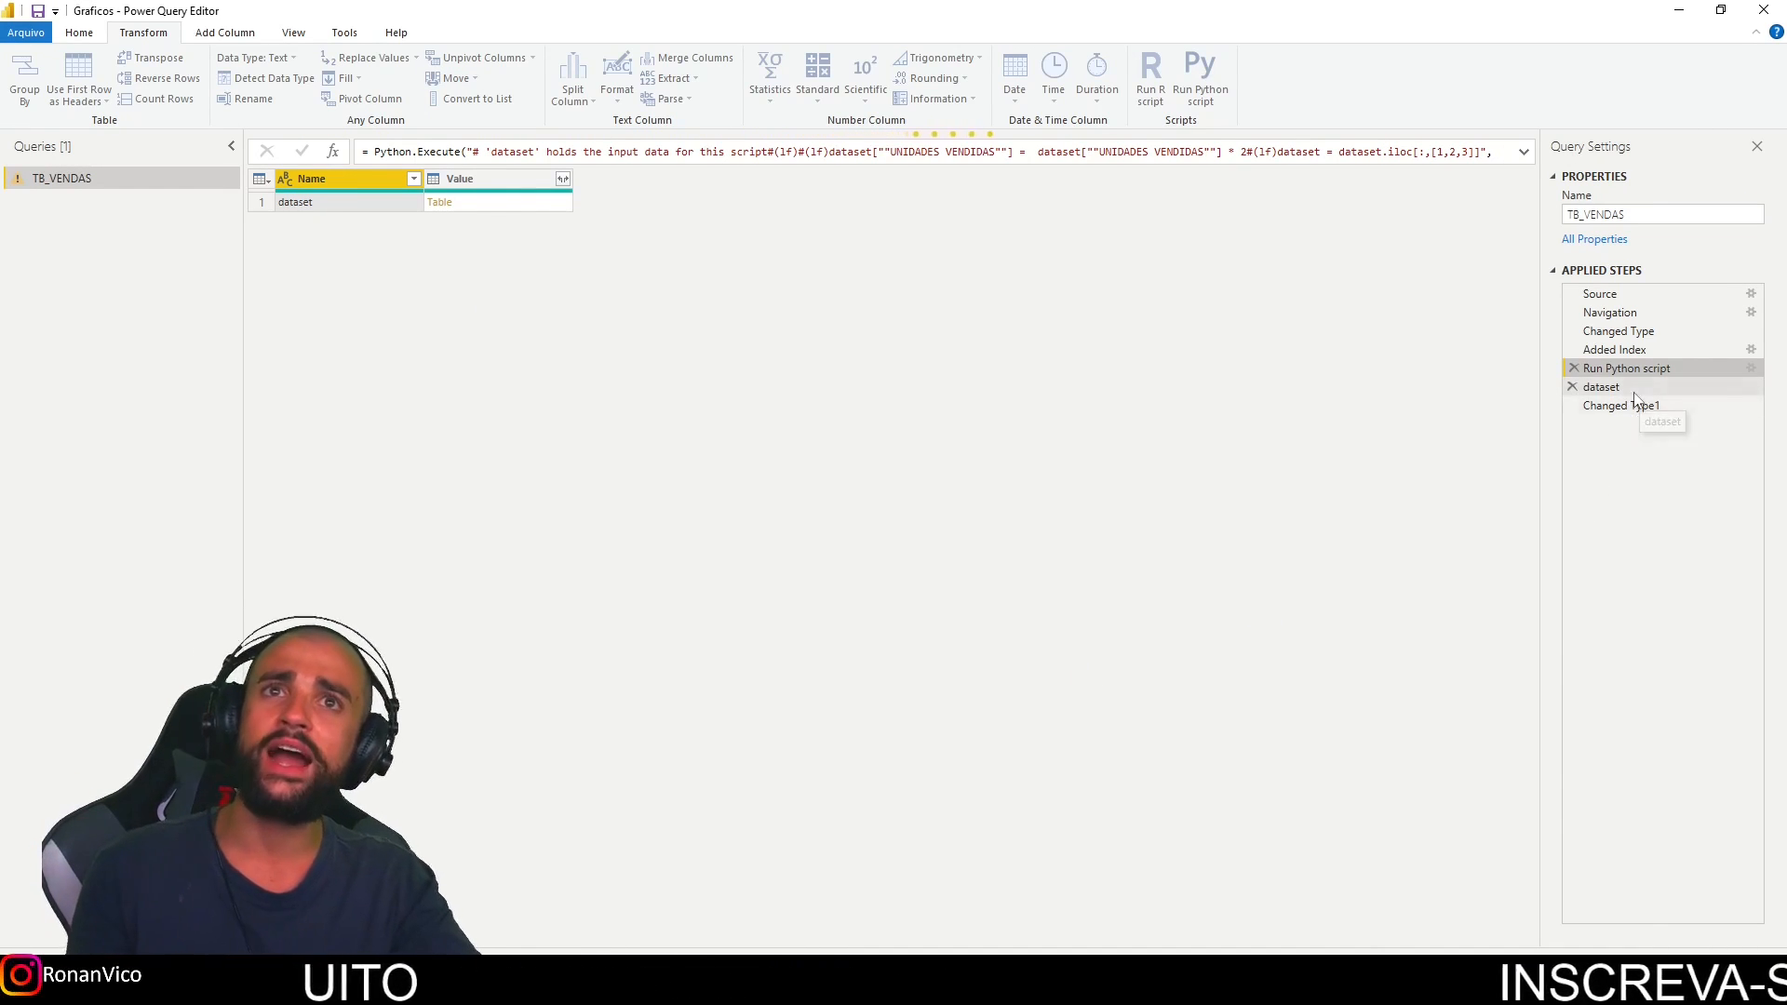
click(1667, 409)
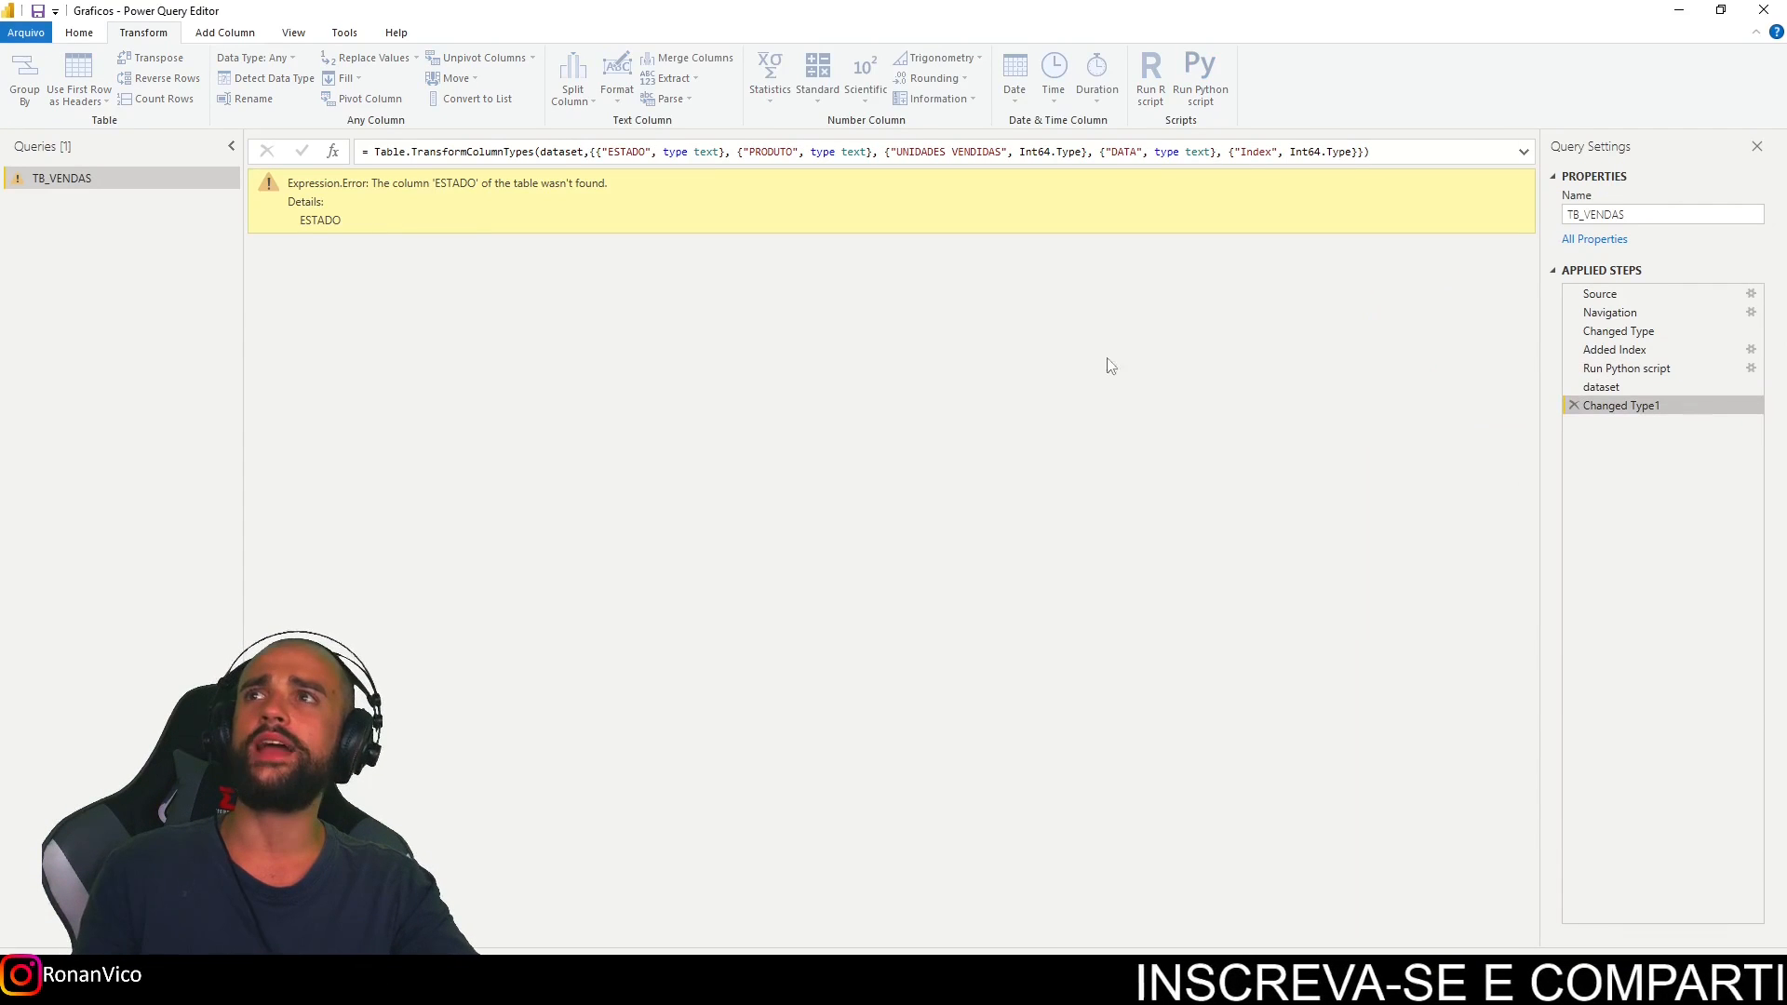
Step: Examine the columns PRODUTO, UNIDADES VENDIDAS and DATA in the dataset step
click(1601, 387)
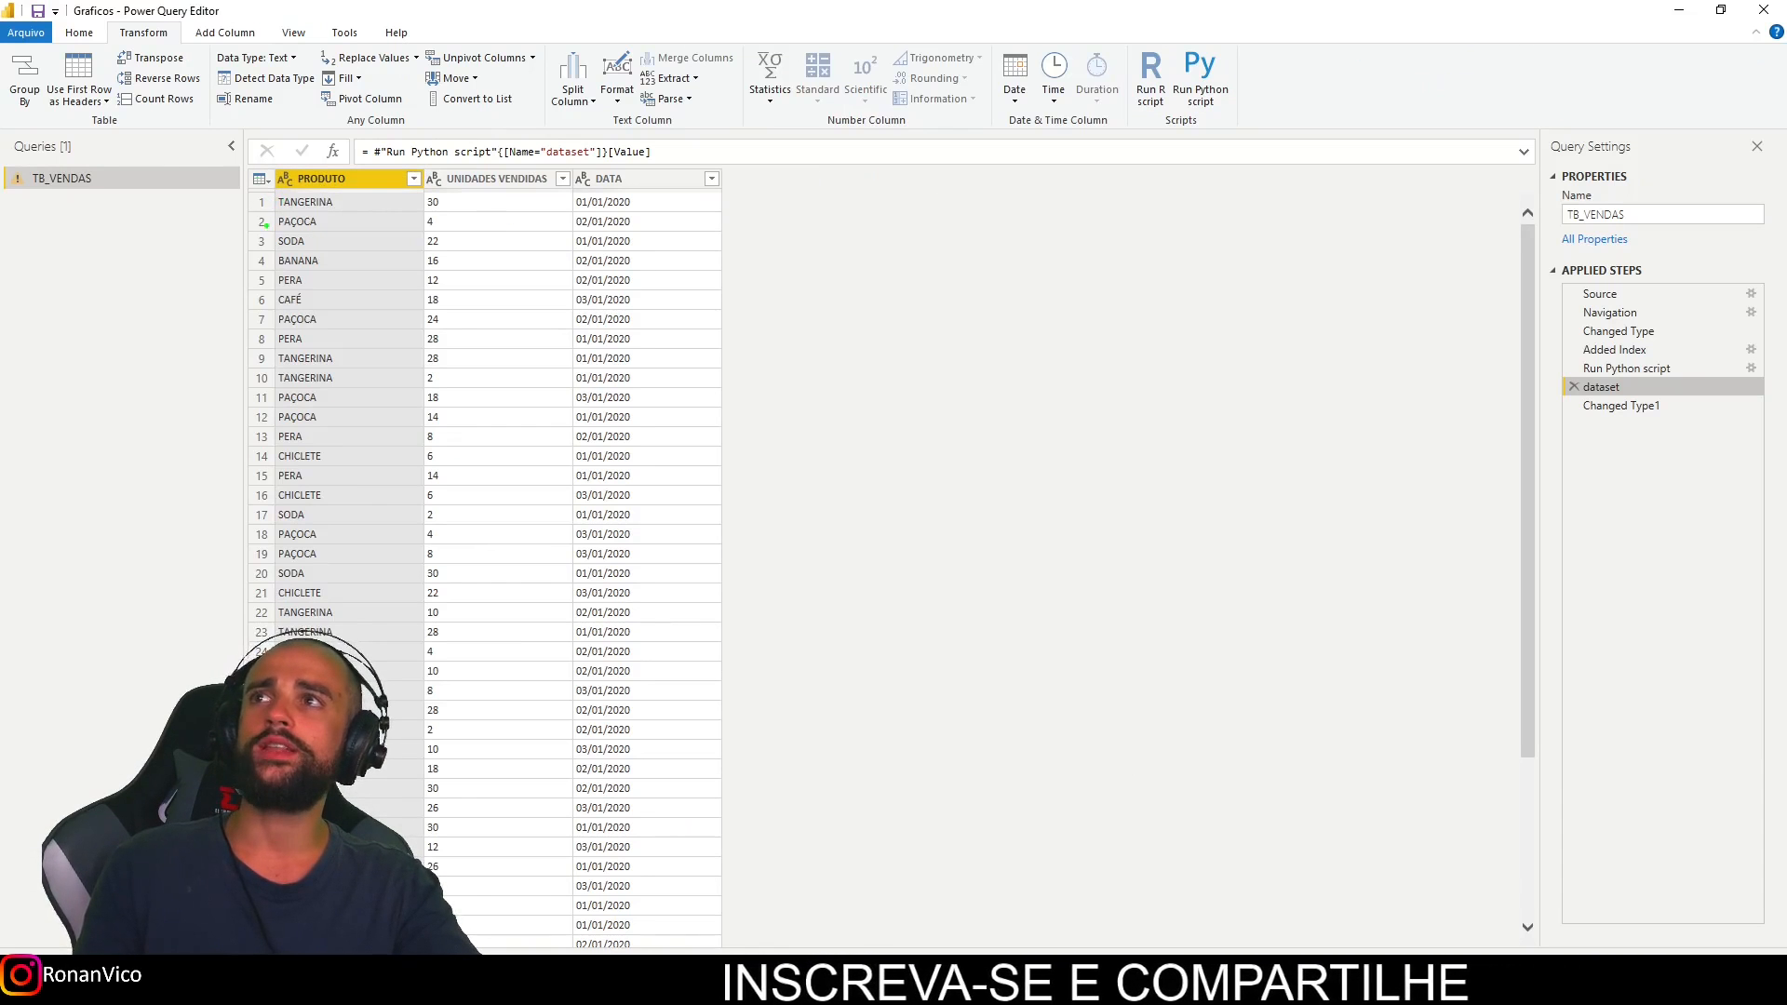
drag(274, 191, 688, 190)
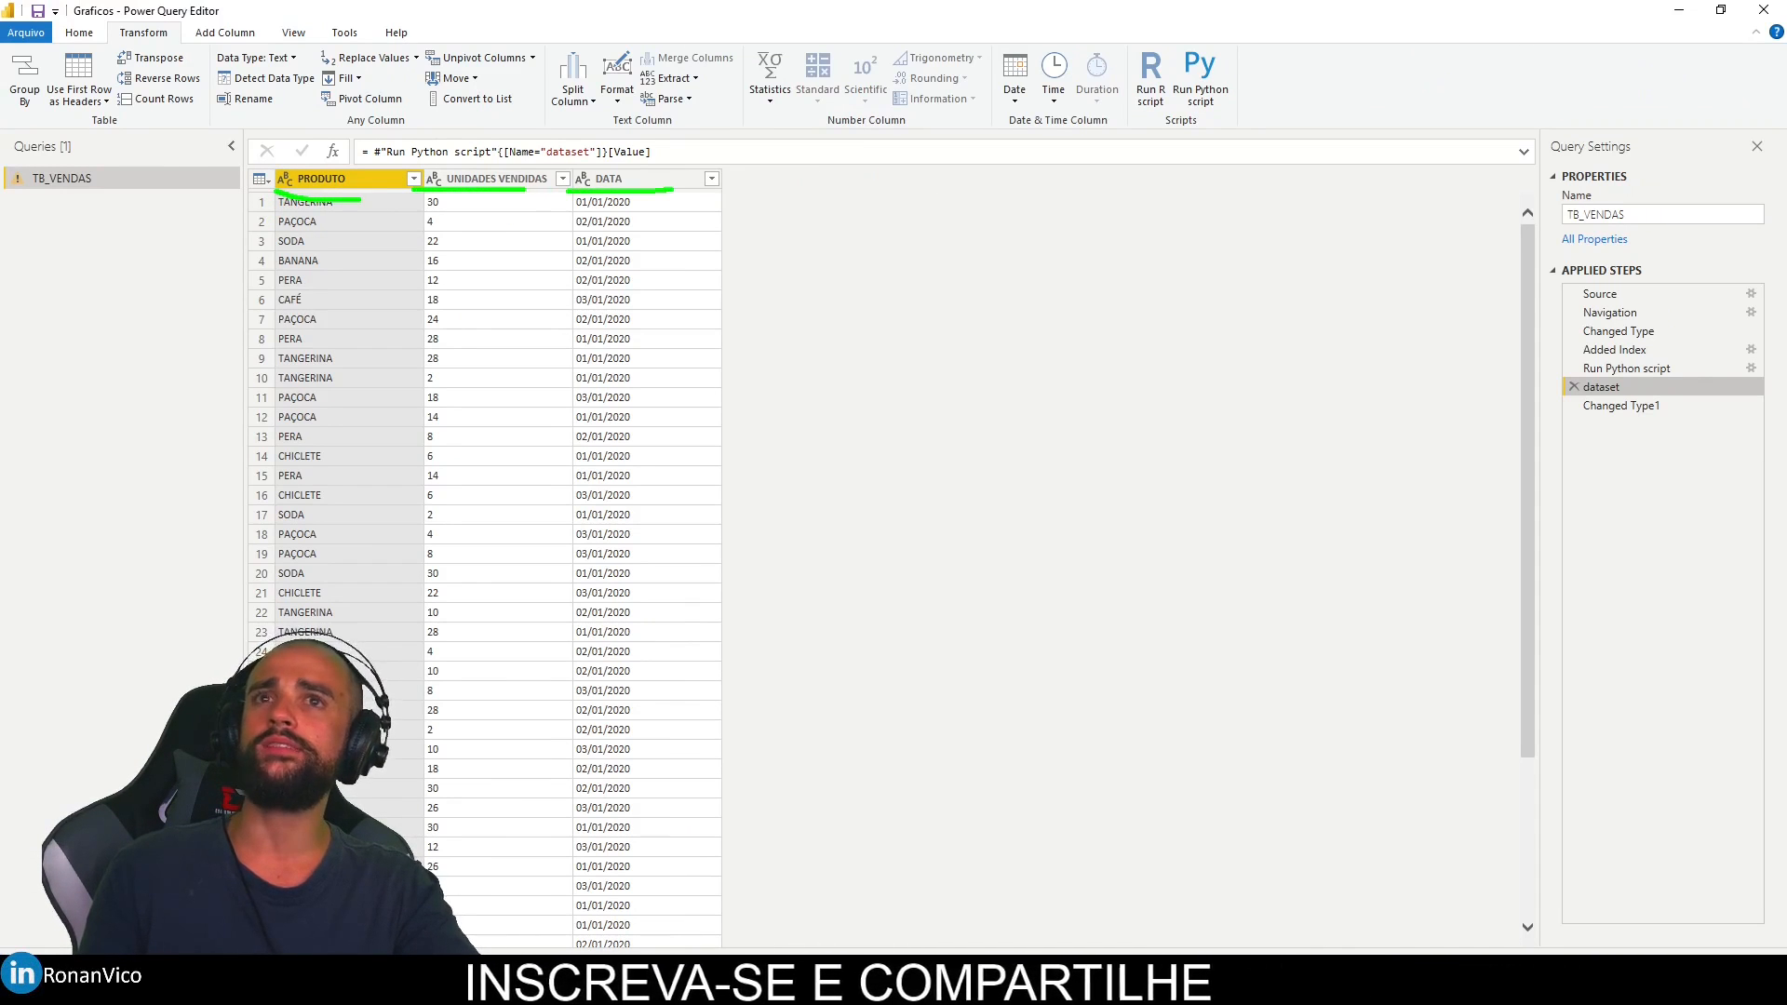
key(Escape)
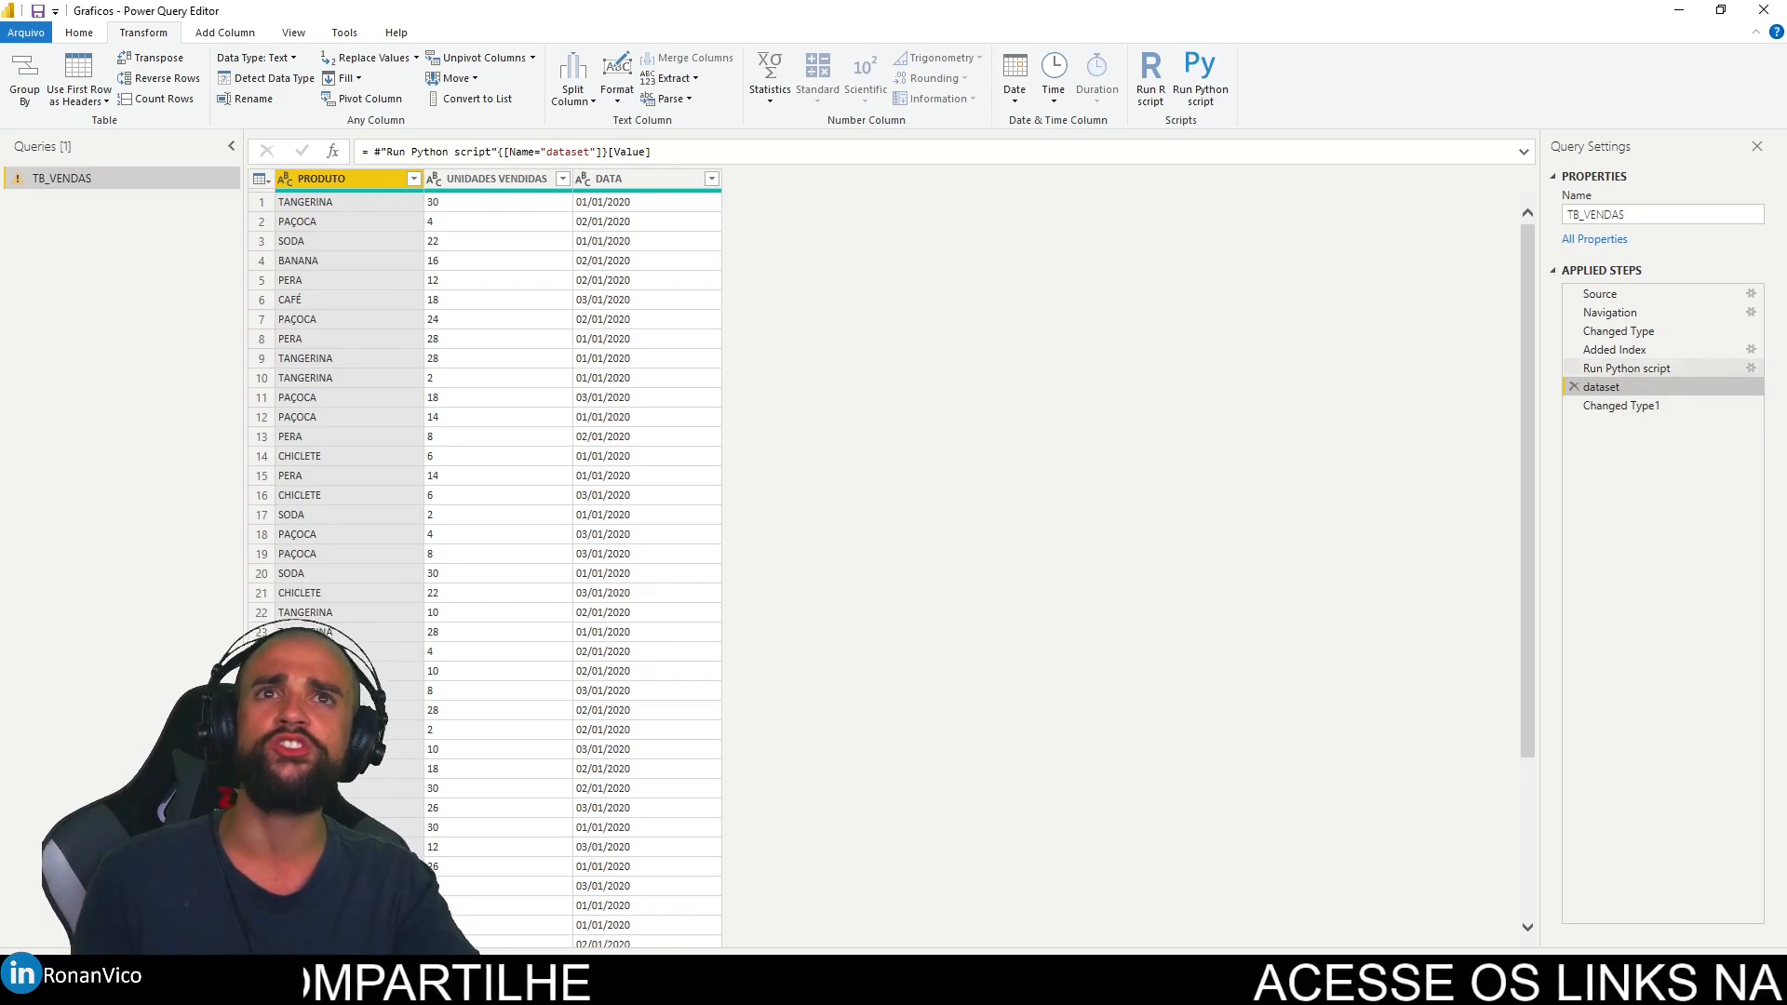
Step: Edit the Run Python script step so iloc selects columns [0,1,2], apply it, and check the dataset step
click(1751, 373)
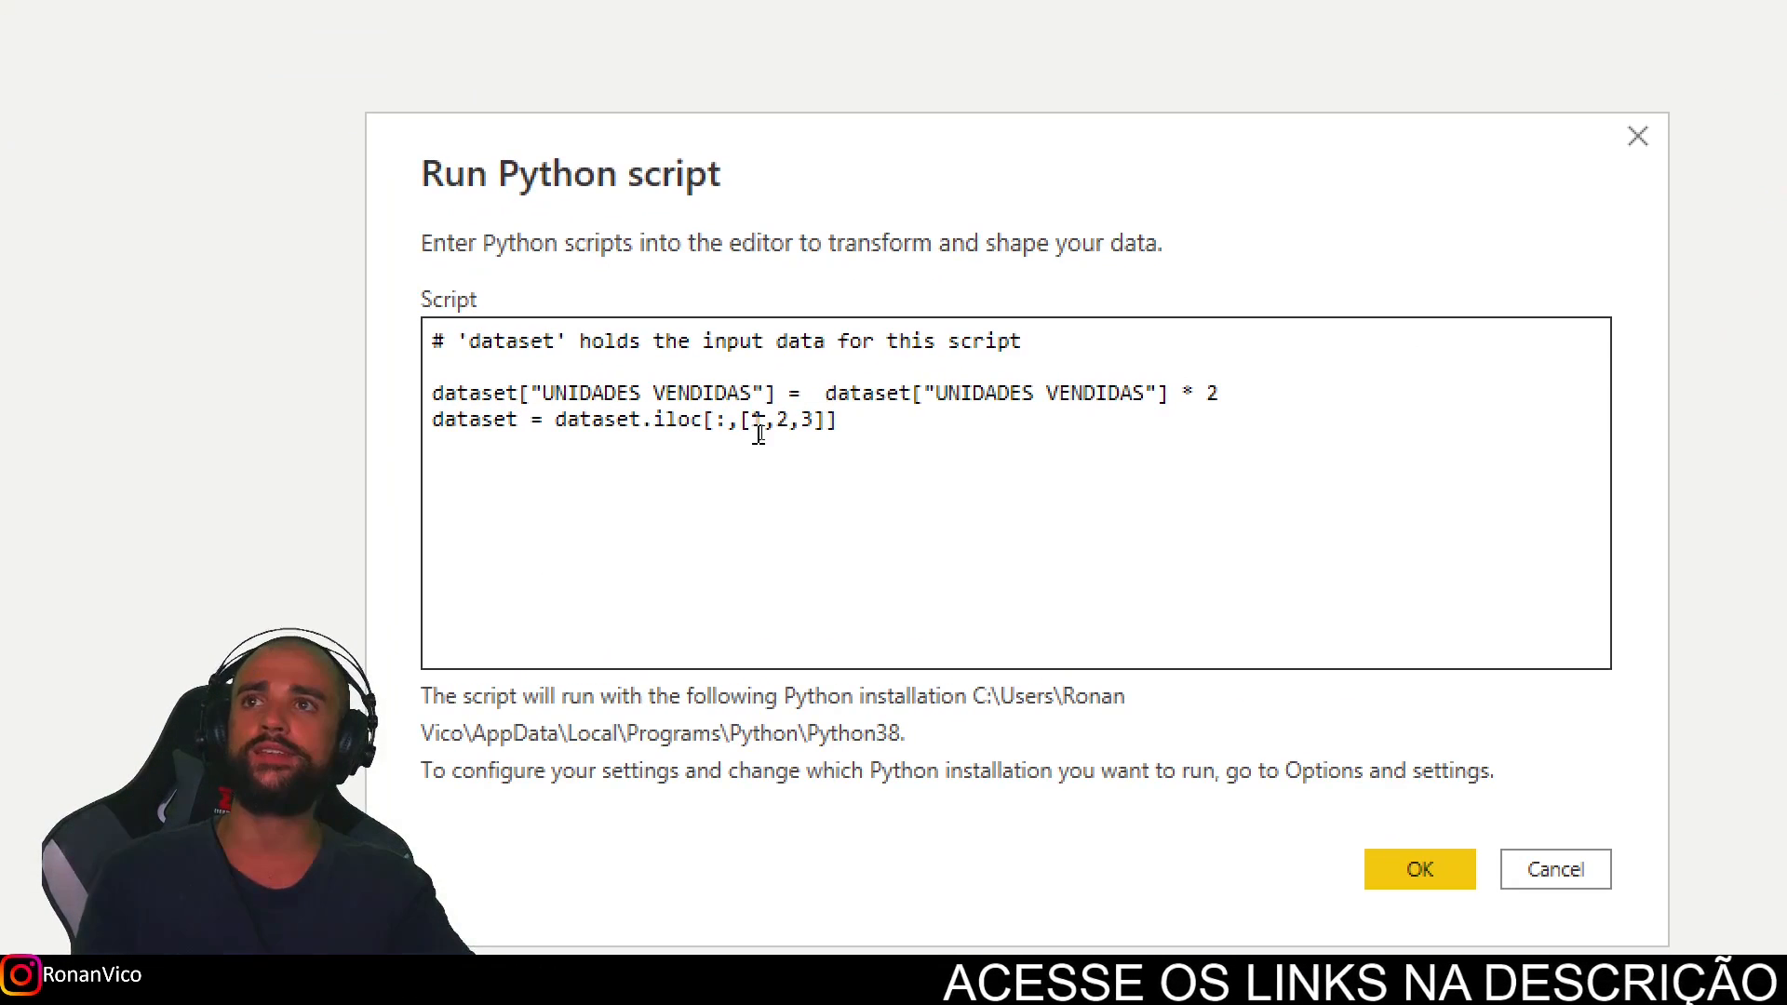
click(759, 434)
text(0,)
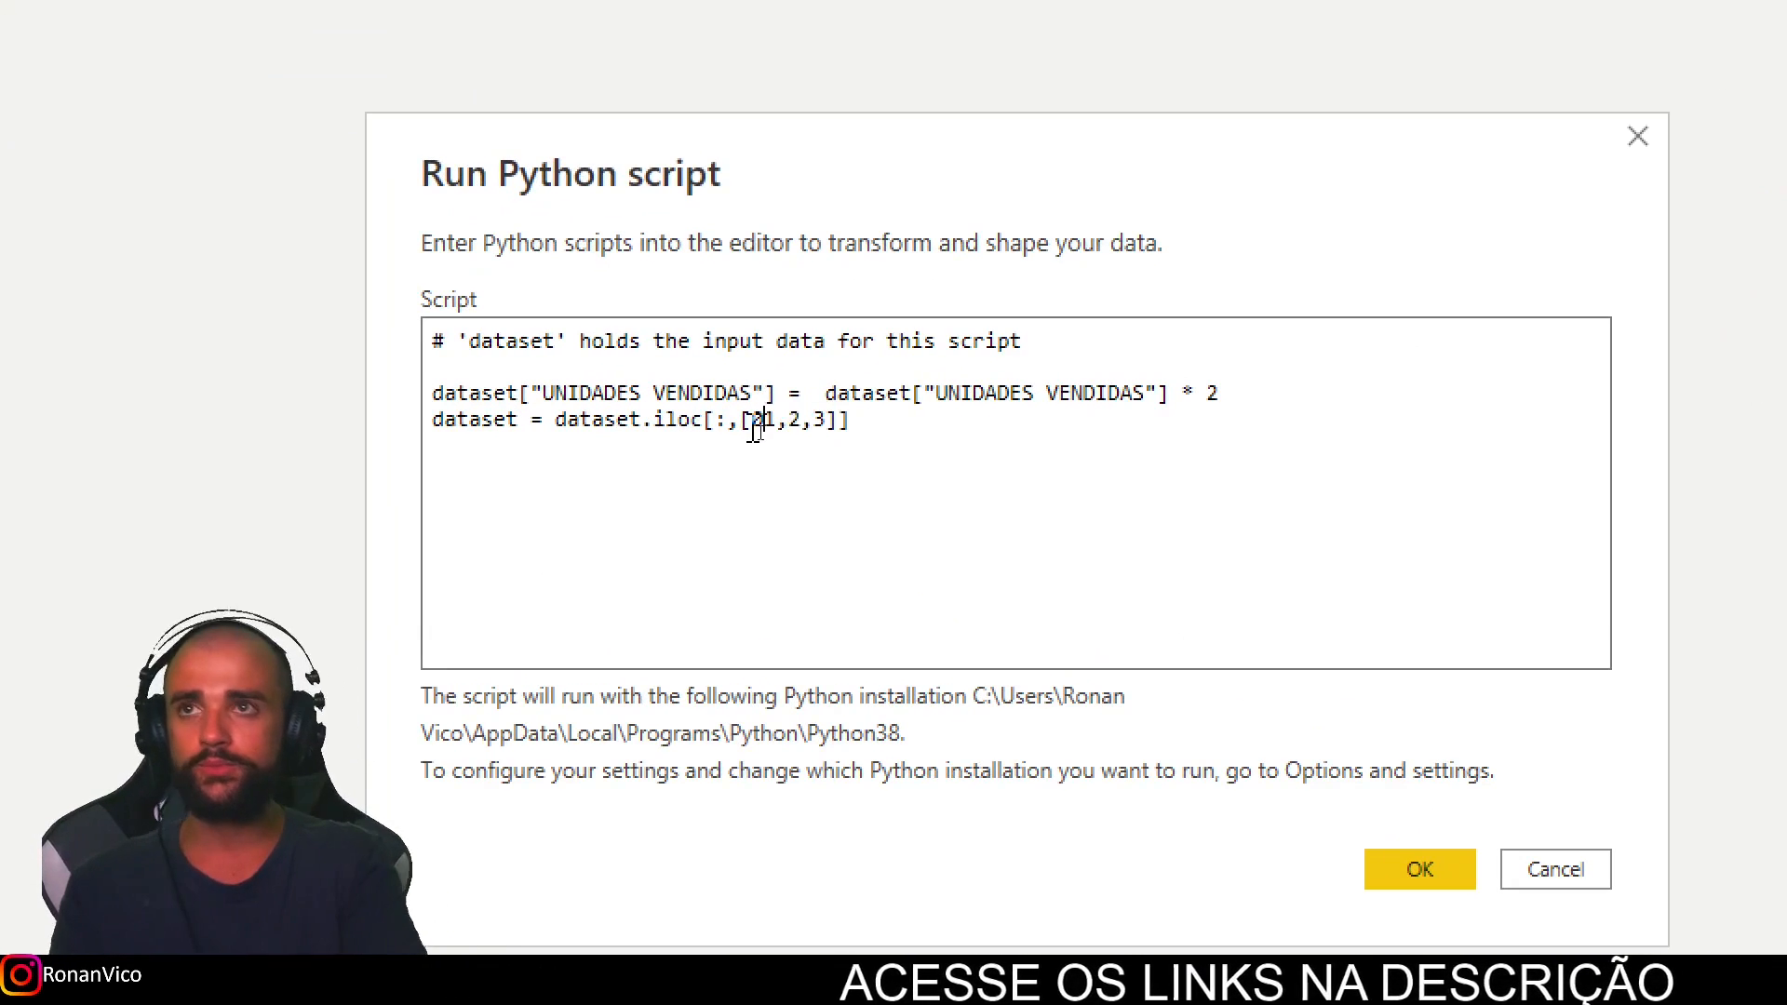
key(Right)
key(shift+Left)
key(shift+Left)
key(BackSpace)
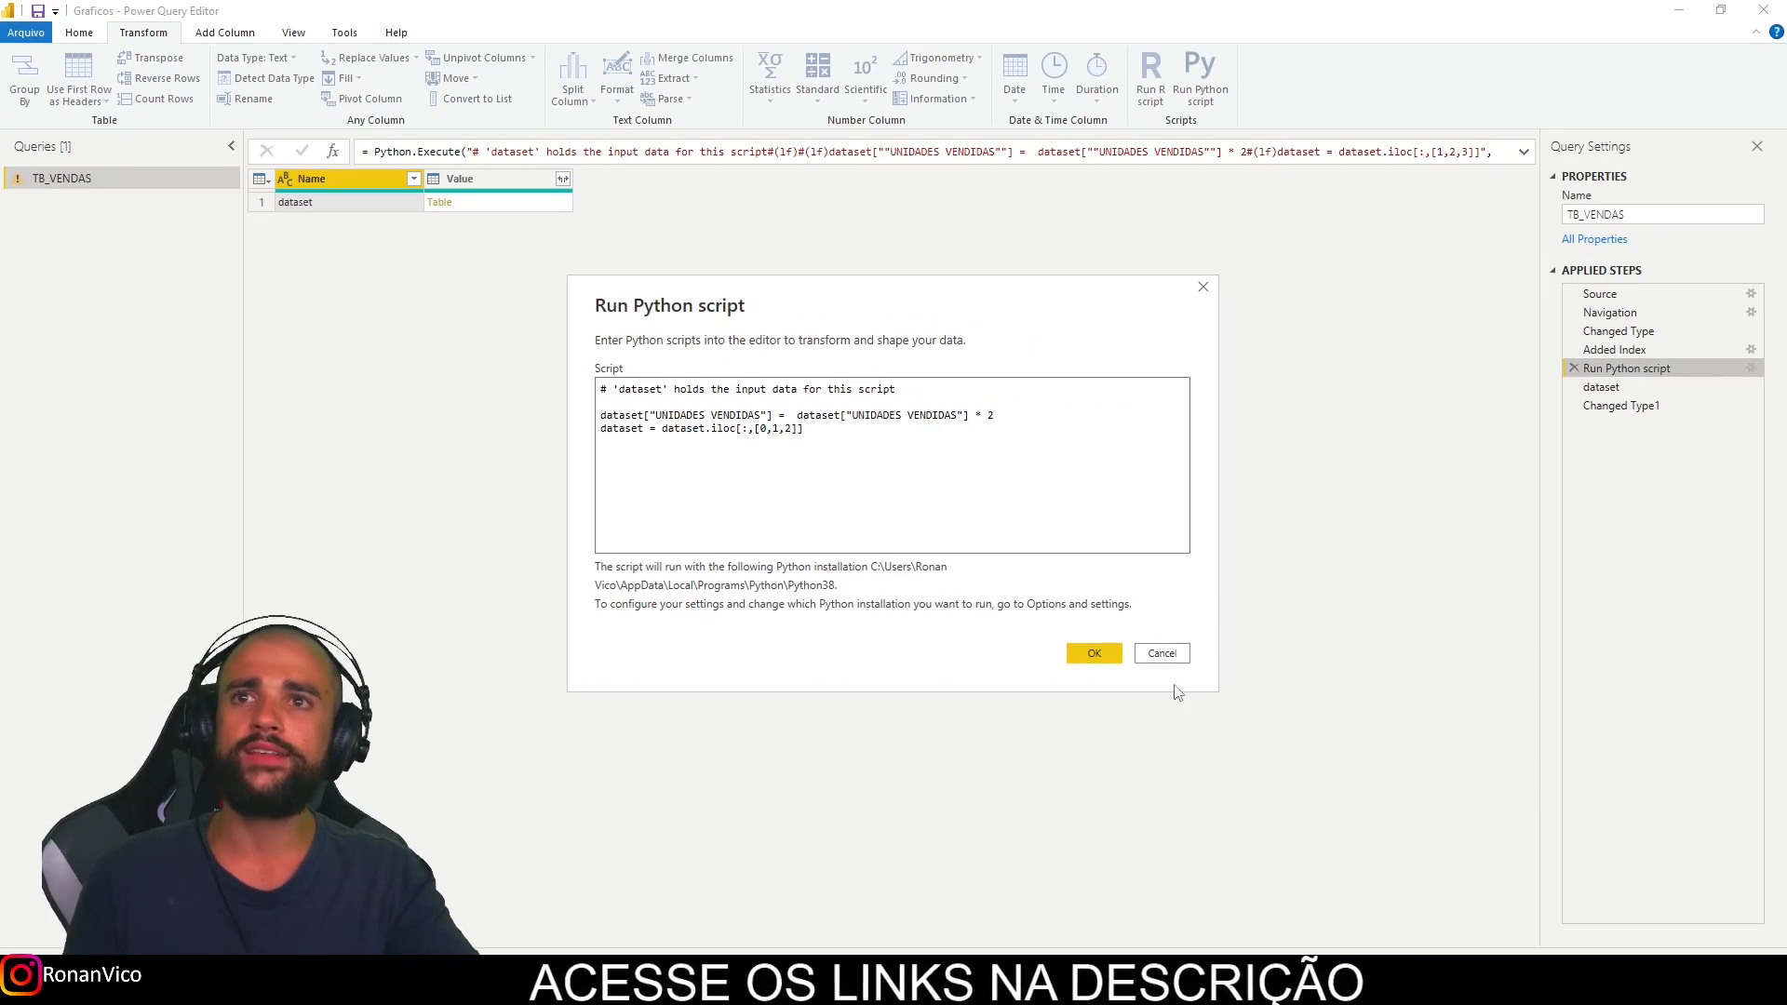
click(1096, 653)
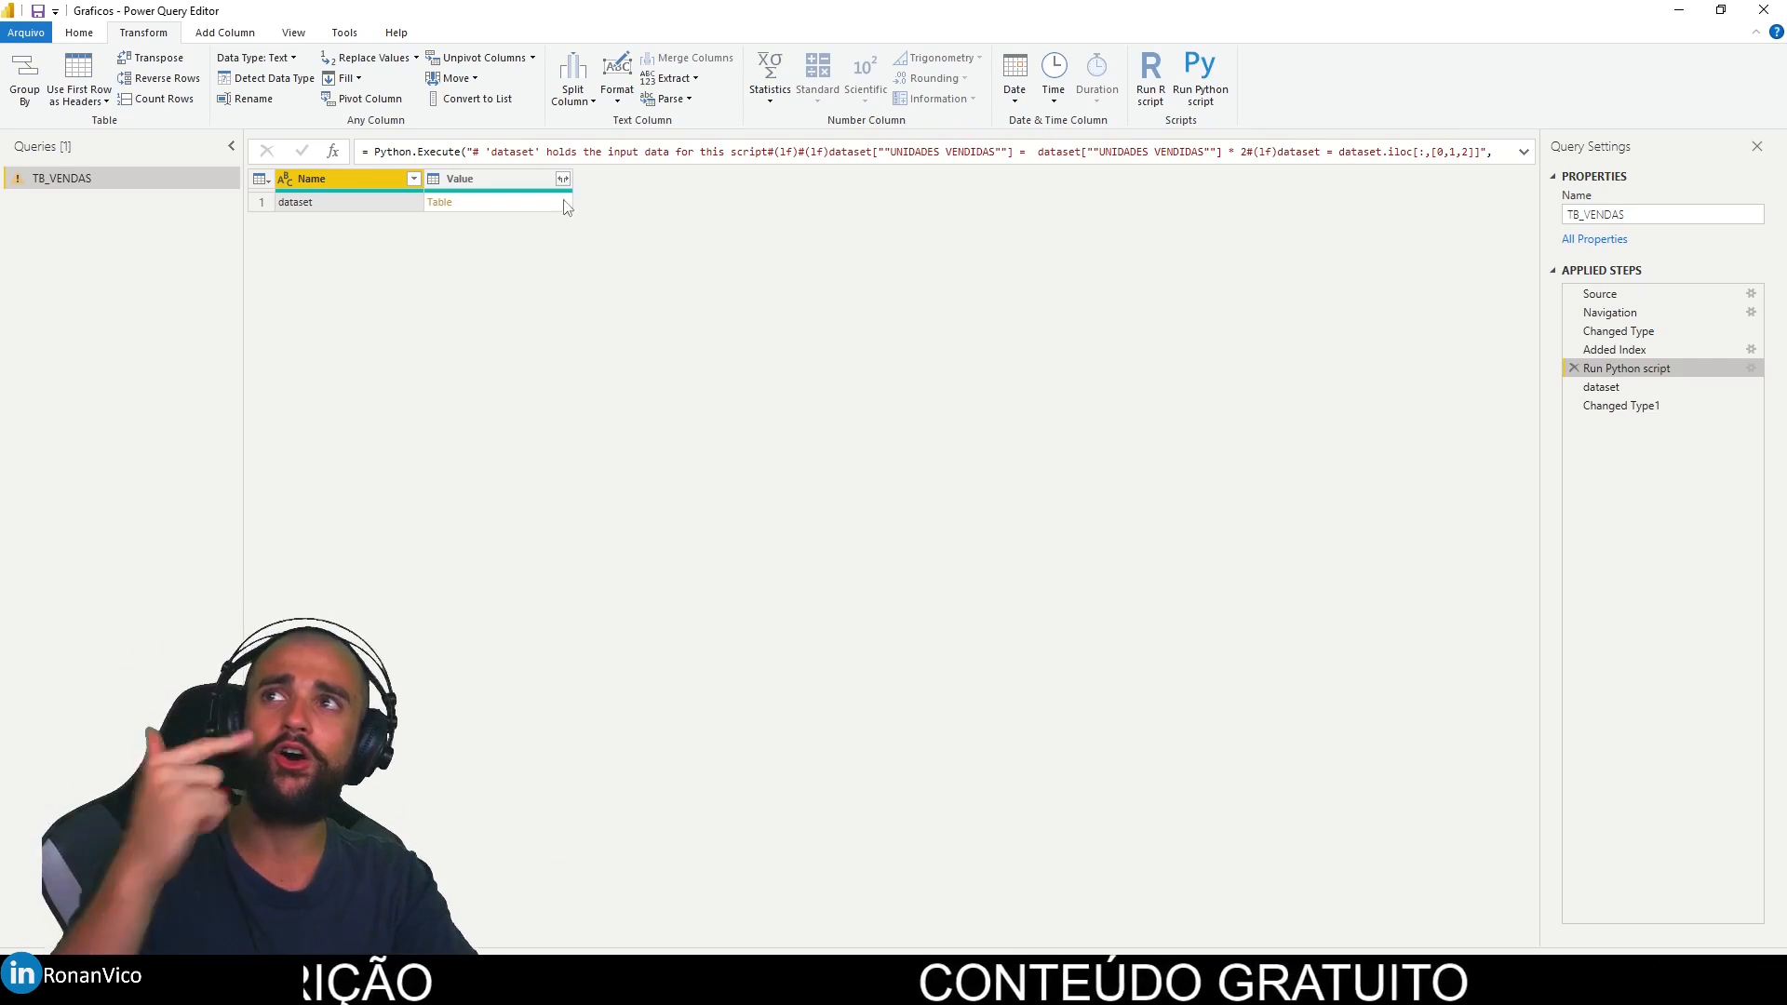
click(1624, 387)
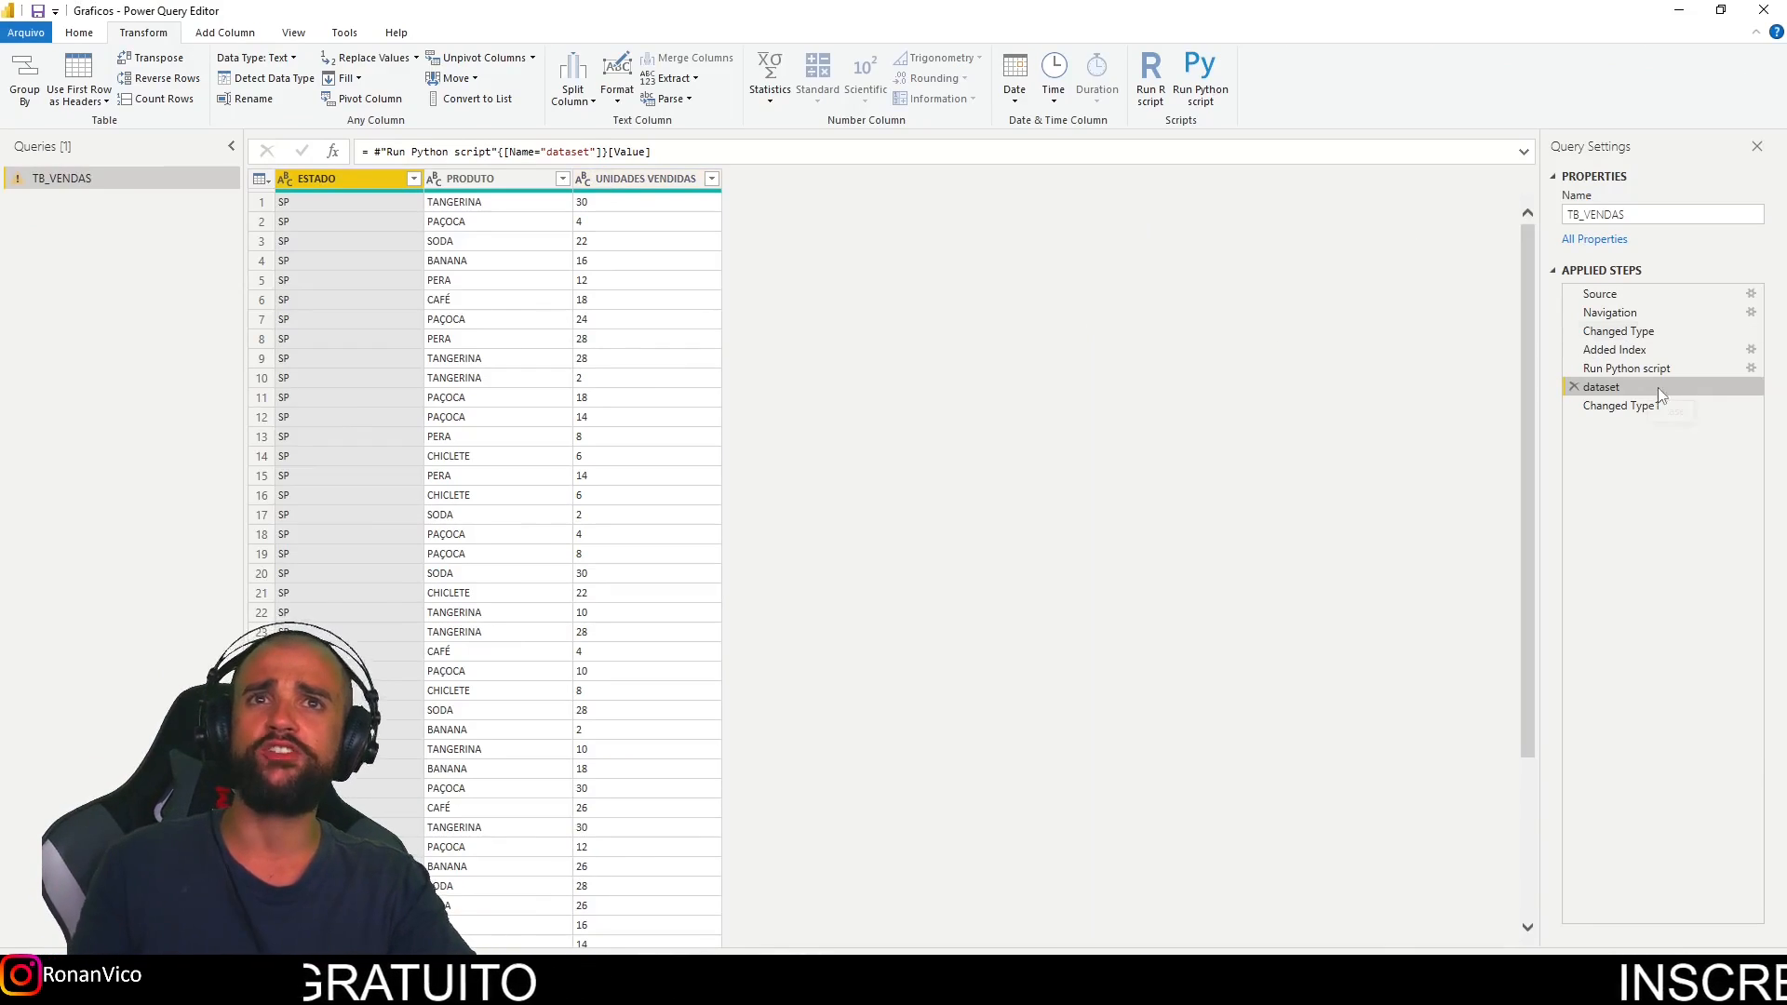
Step: After the Added Index step, insert a value replacement in UNIDADES VENDIDAS that changes 14 to null
click(1624, 351)
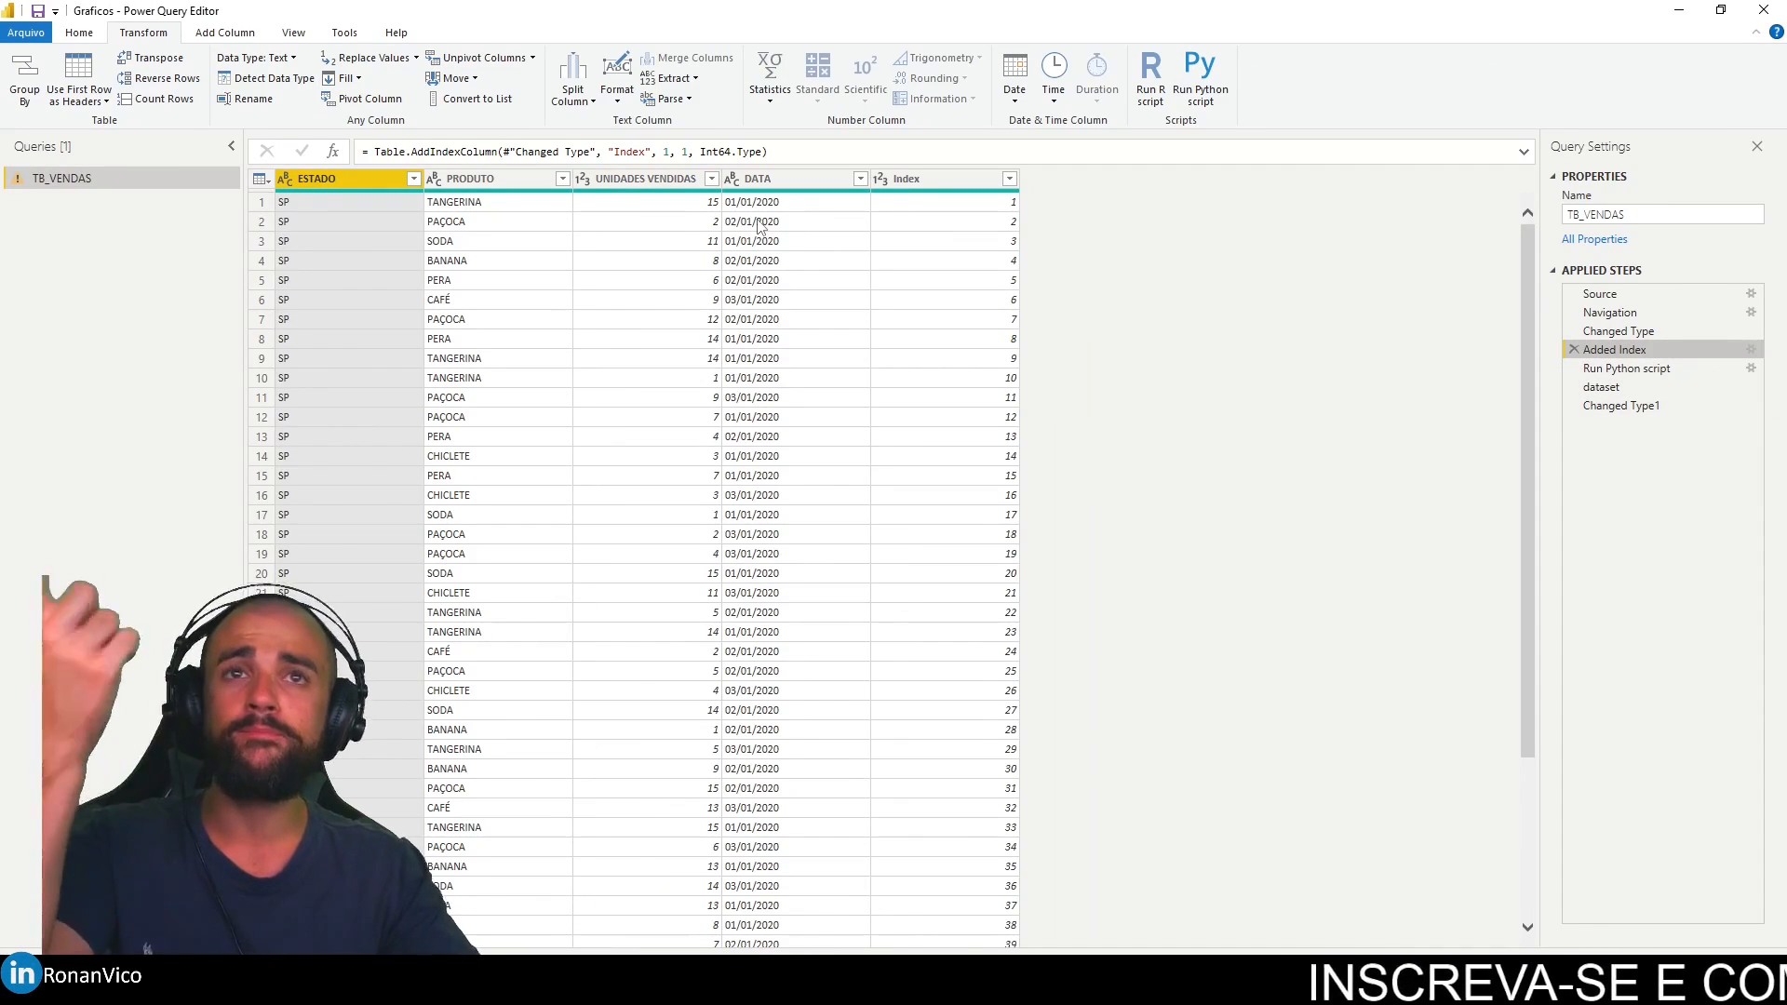
click(651, 179)
right_click(651, 179)
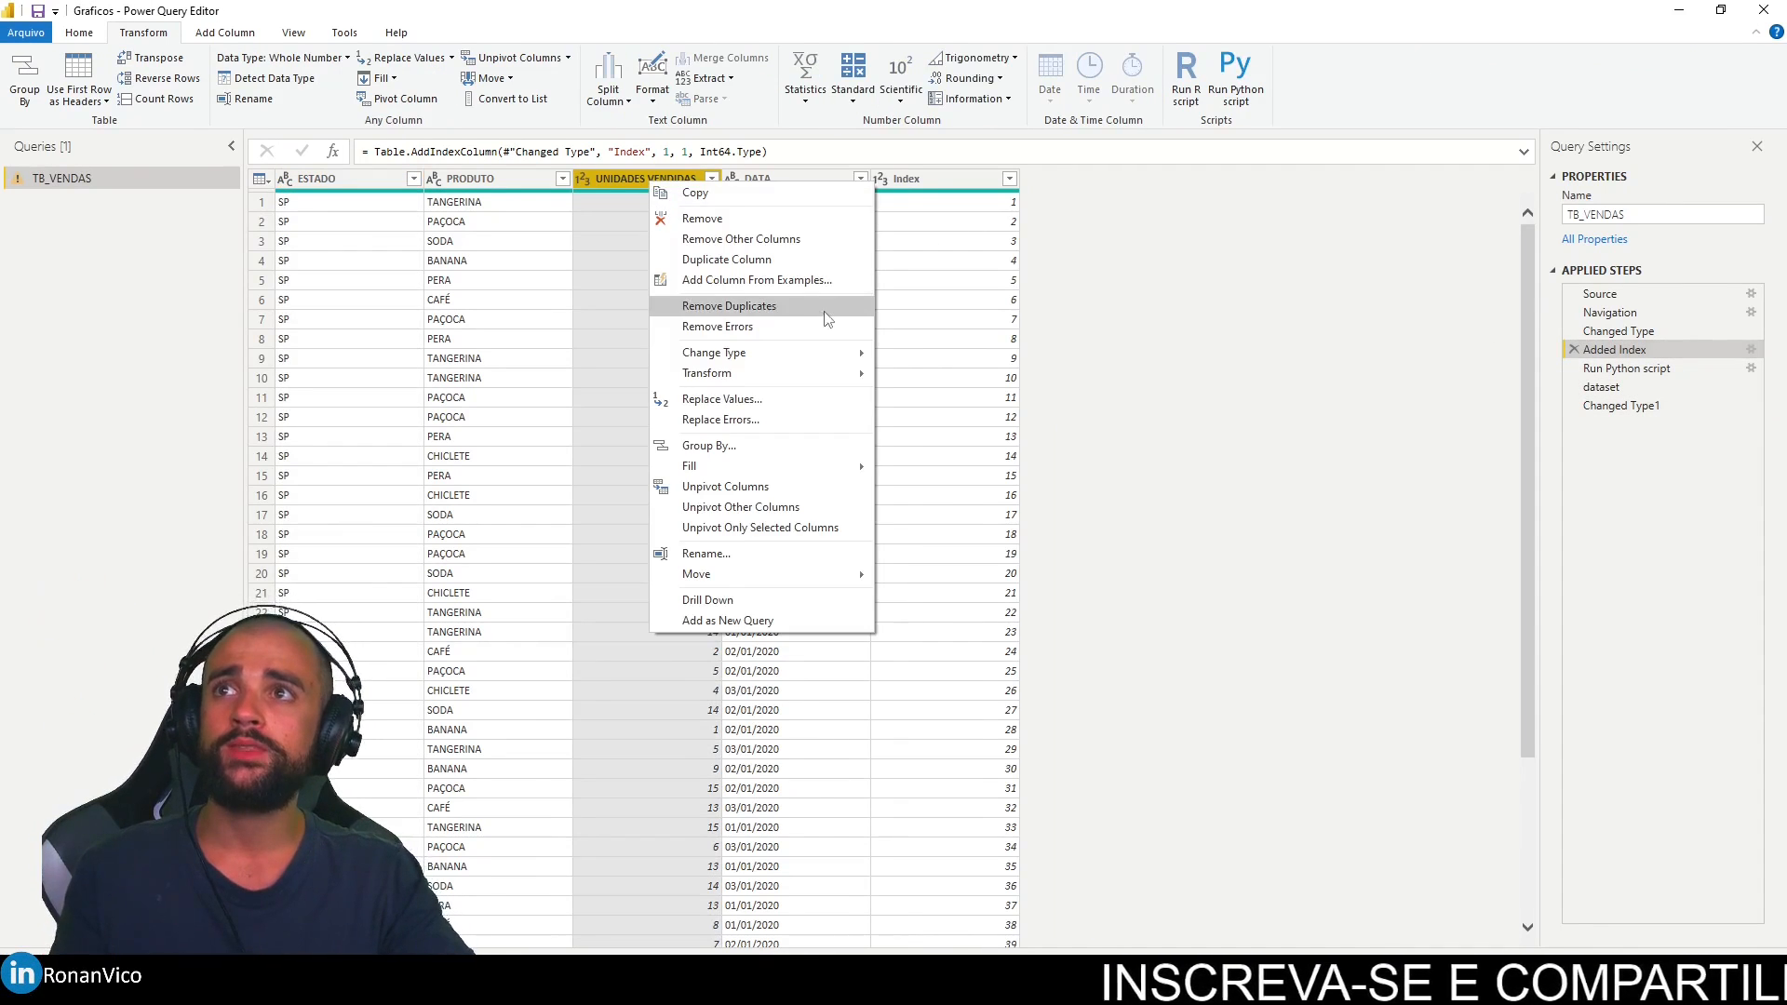
click(1272, 379)
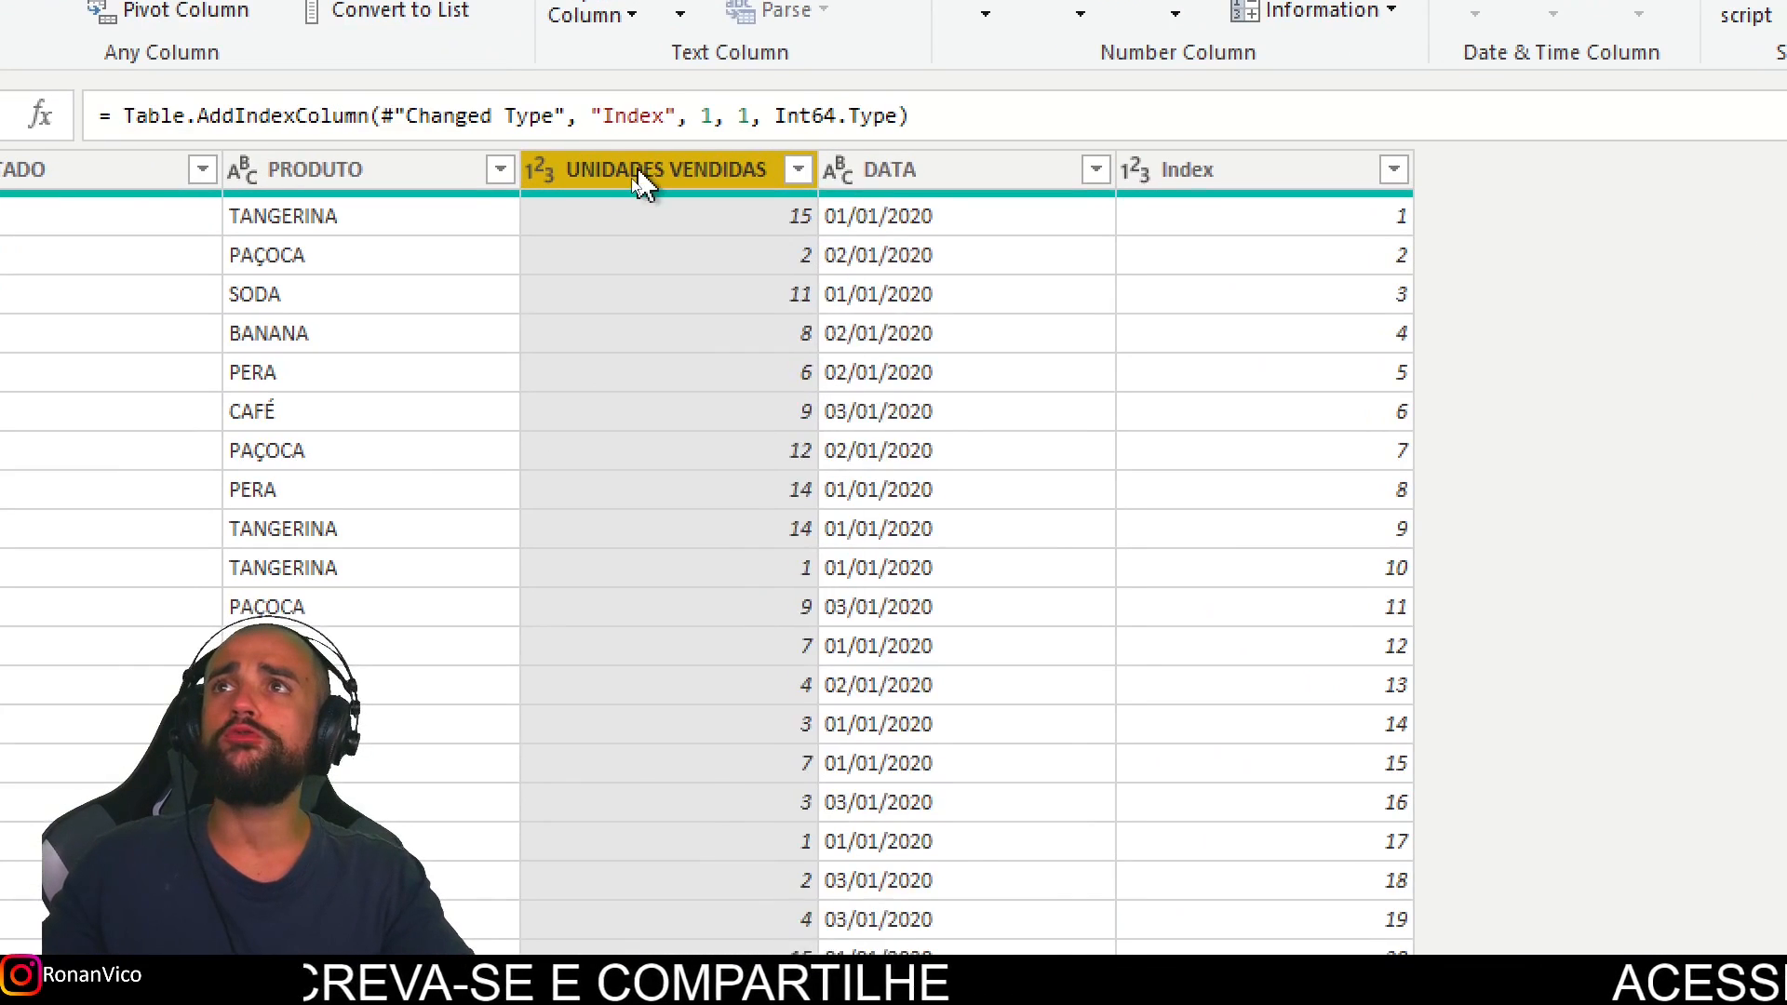
right_click(642, 182)
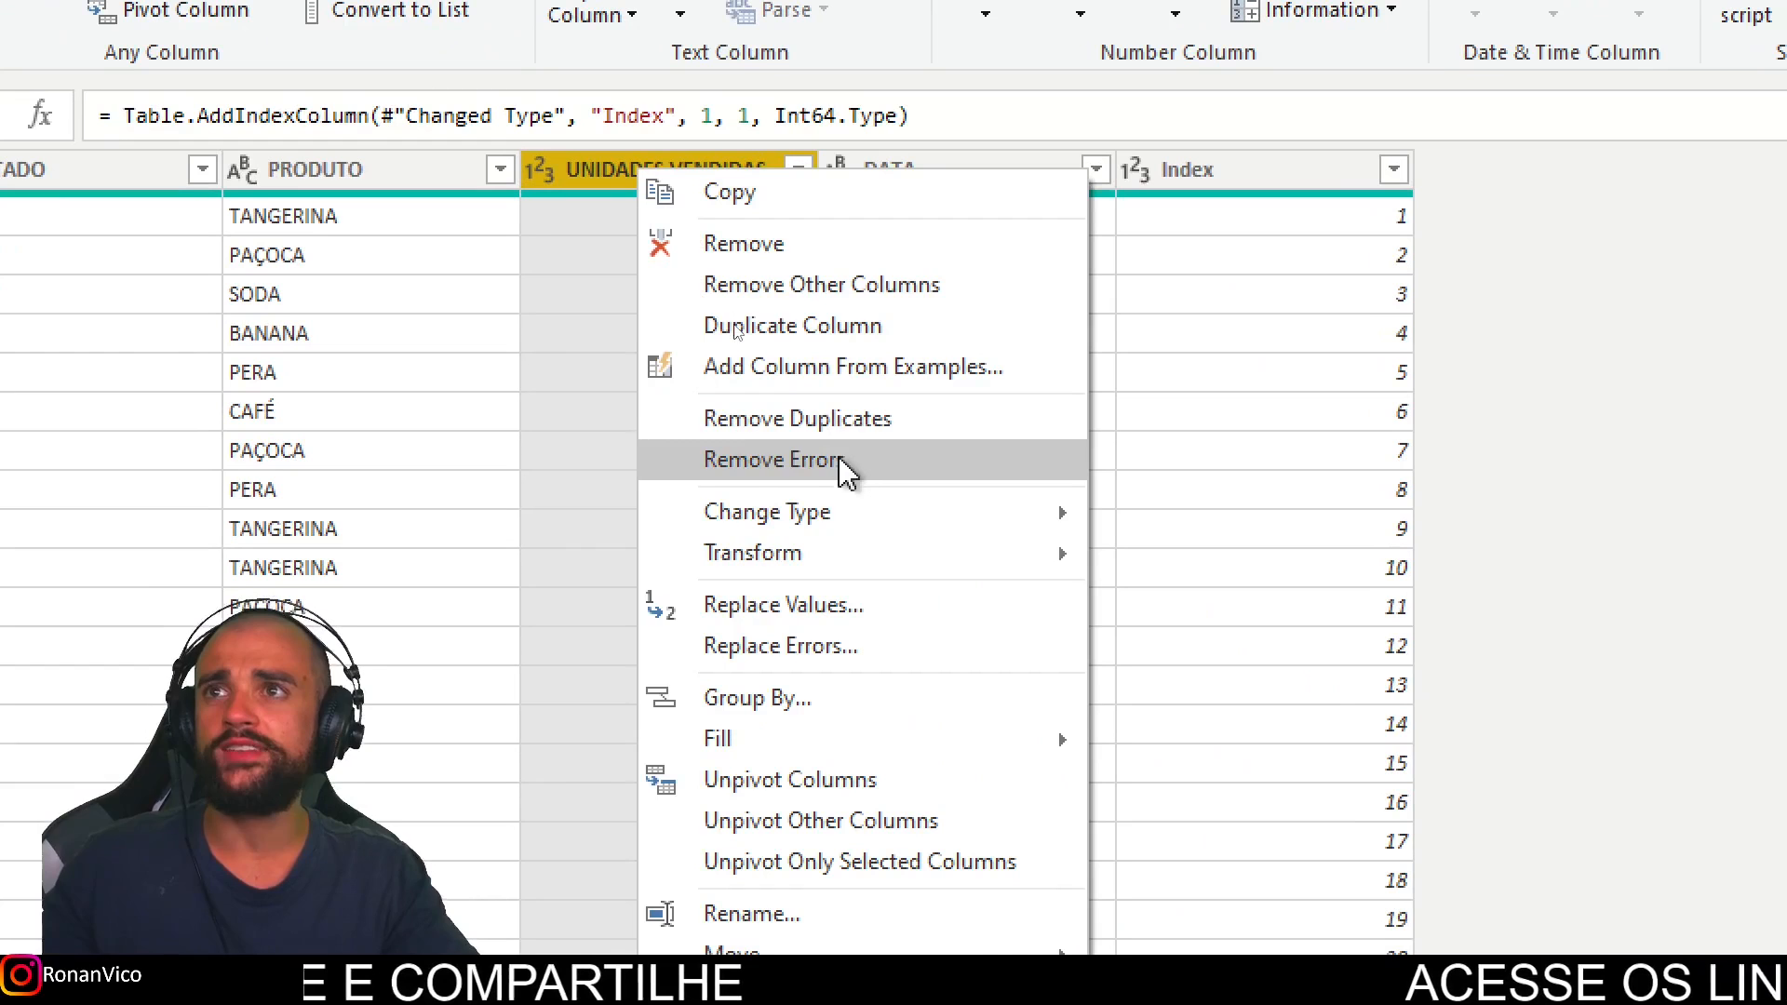
click(891, 606)
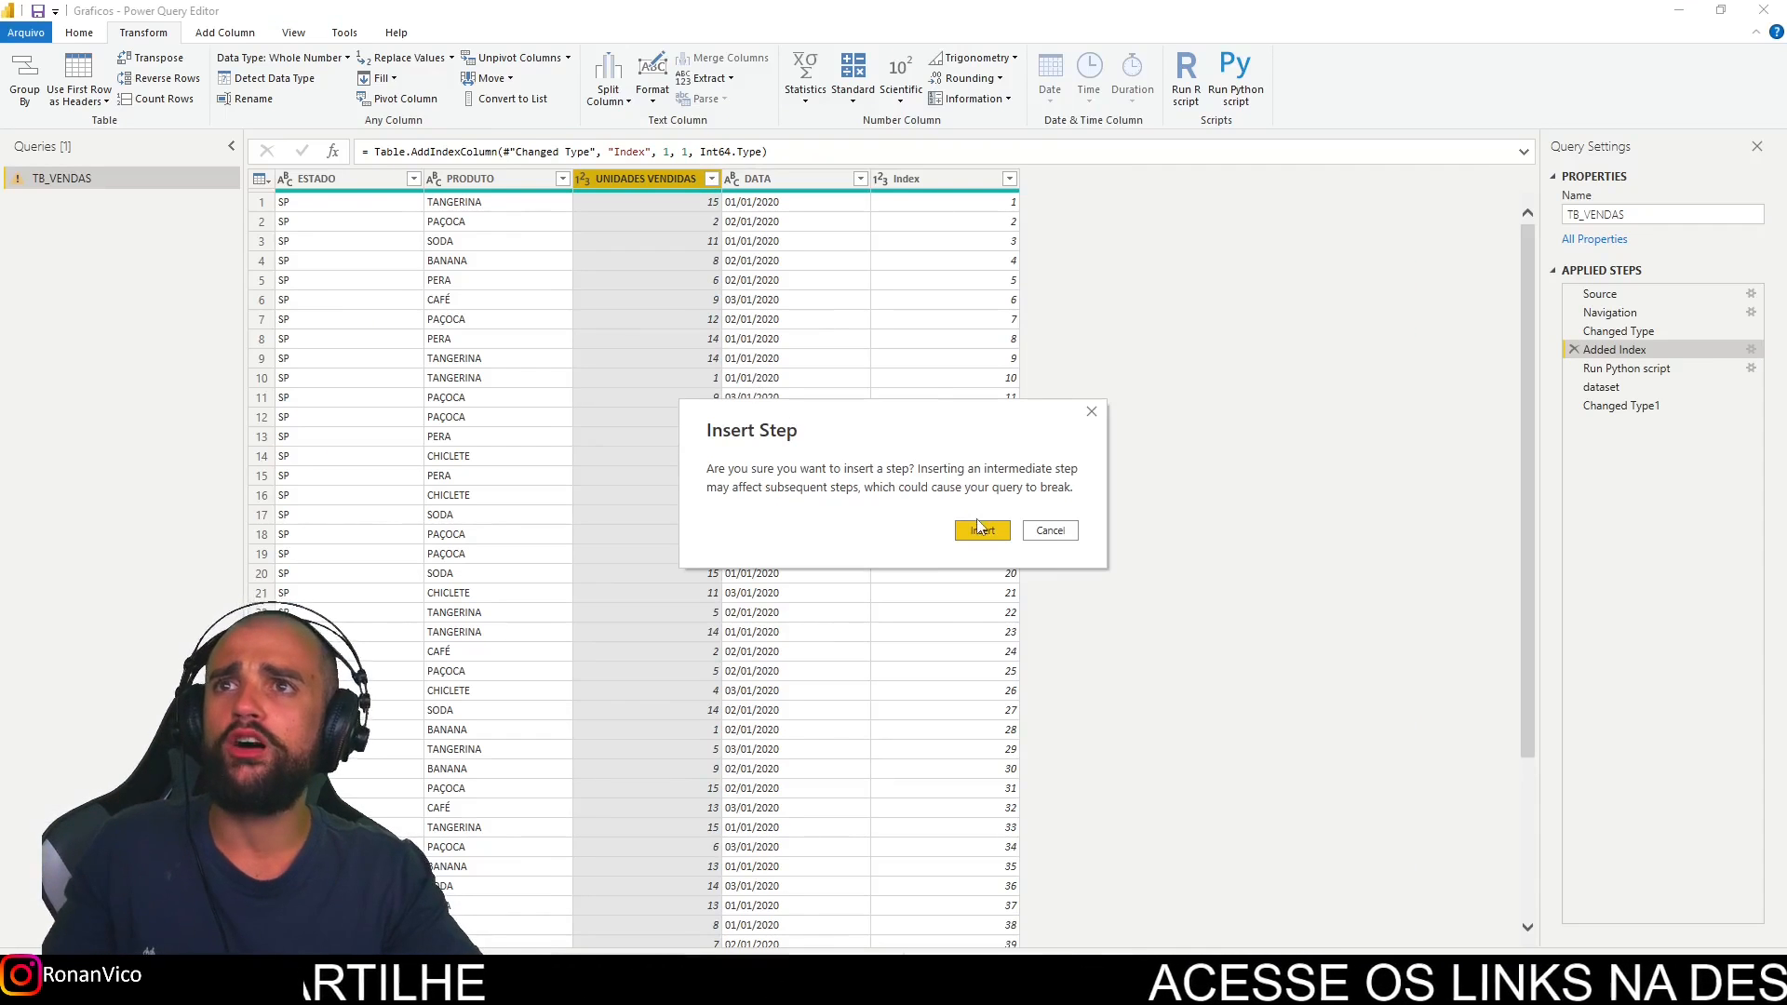
click(981, 529)
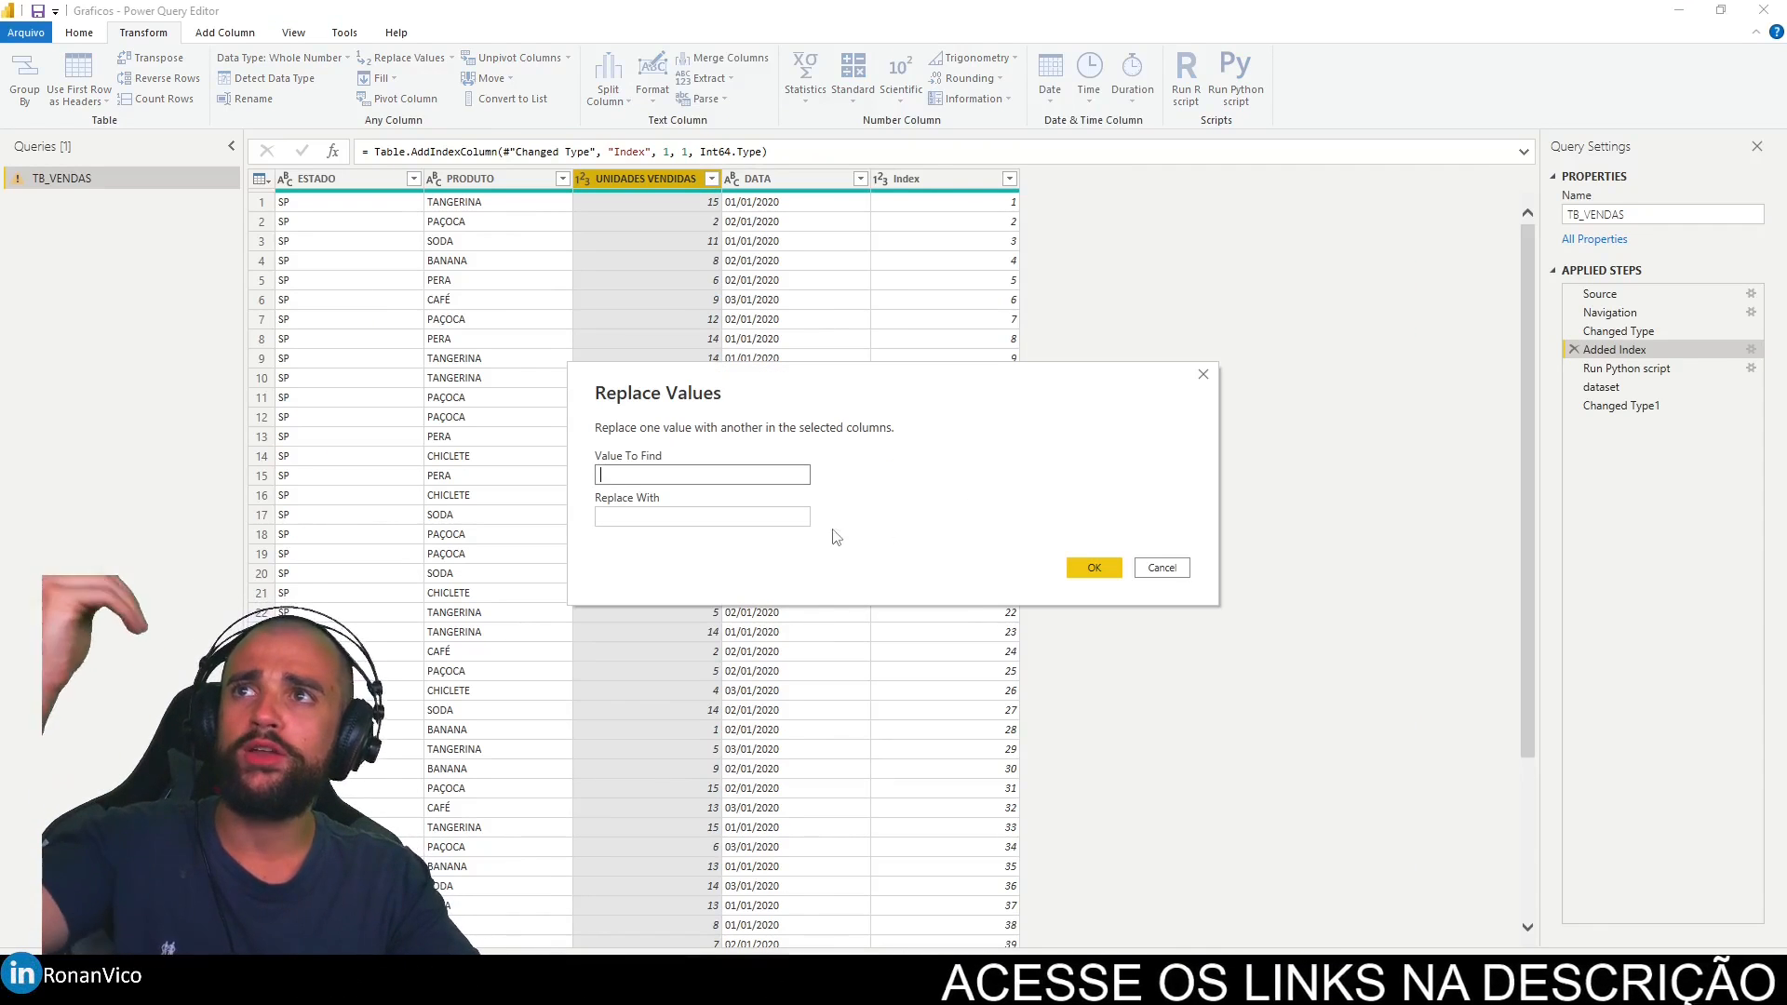
drag(765, 390, 1031, 263)
text(14)
click(901, 391)
text(null)
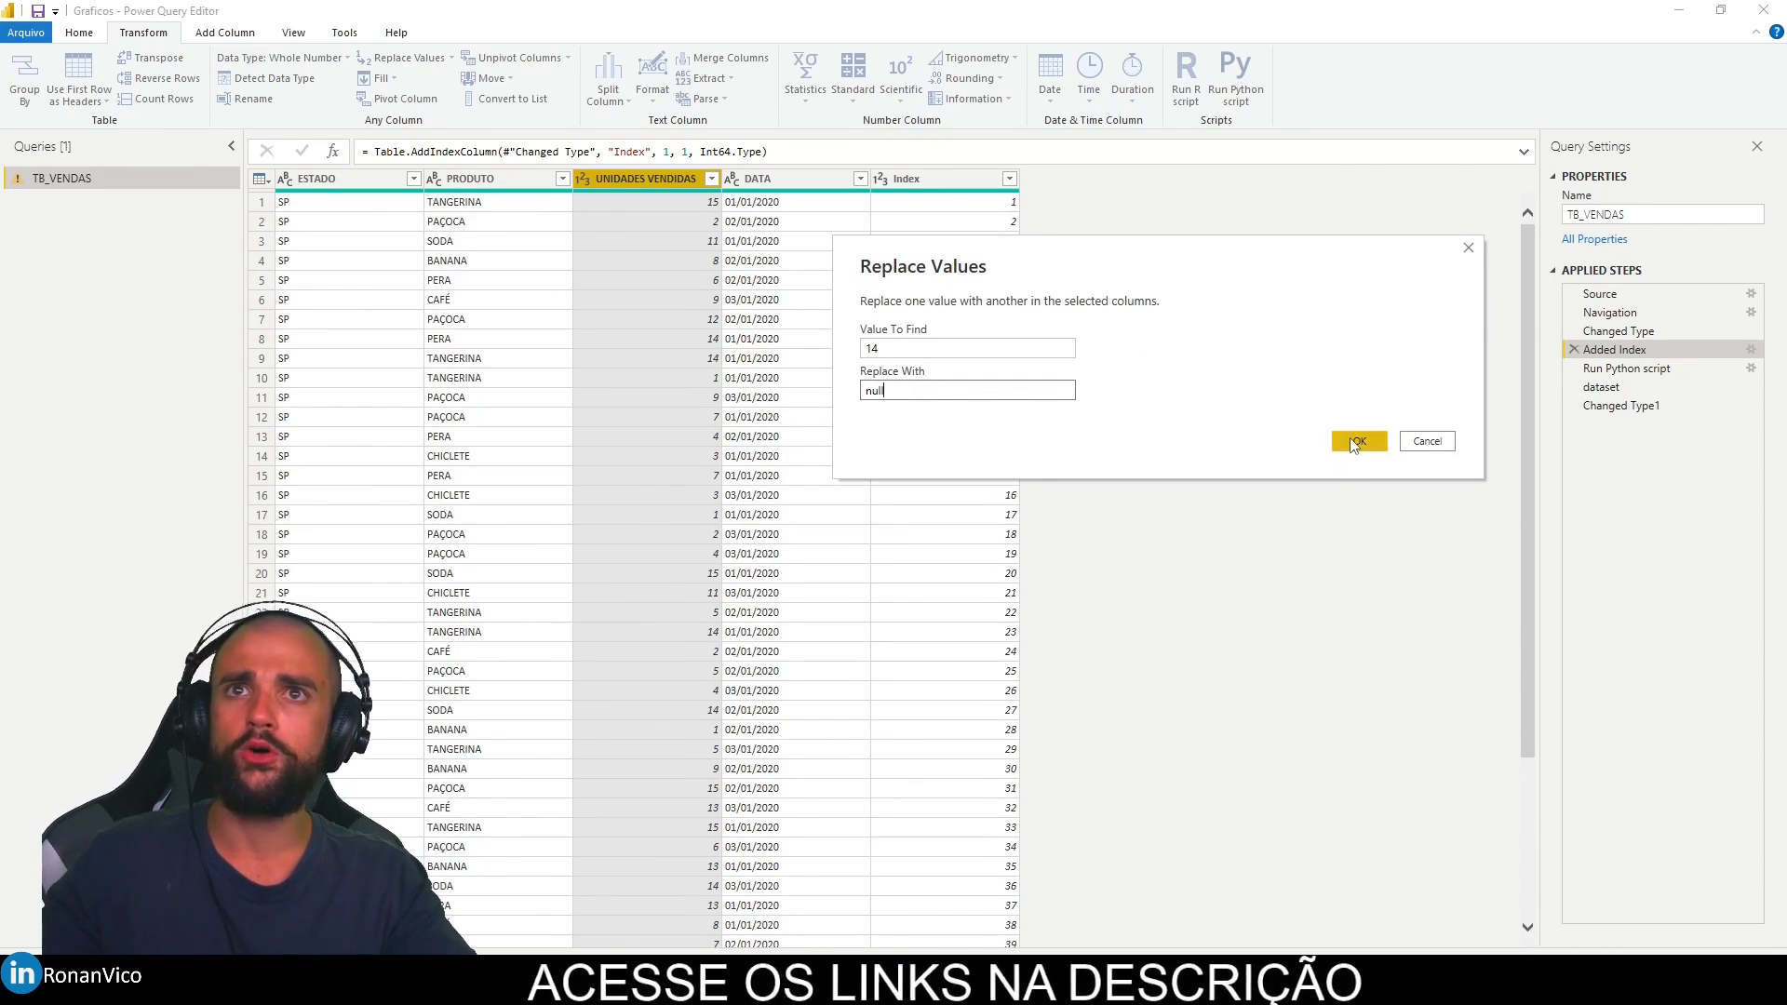
click(1359, 441)
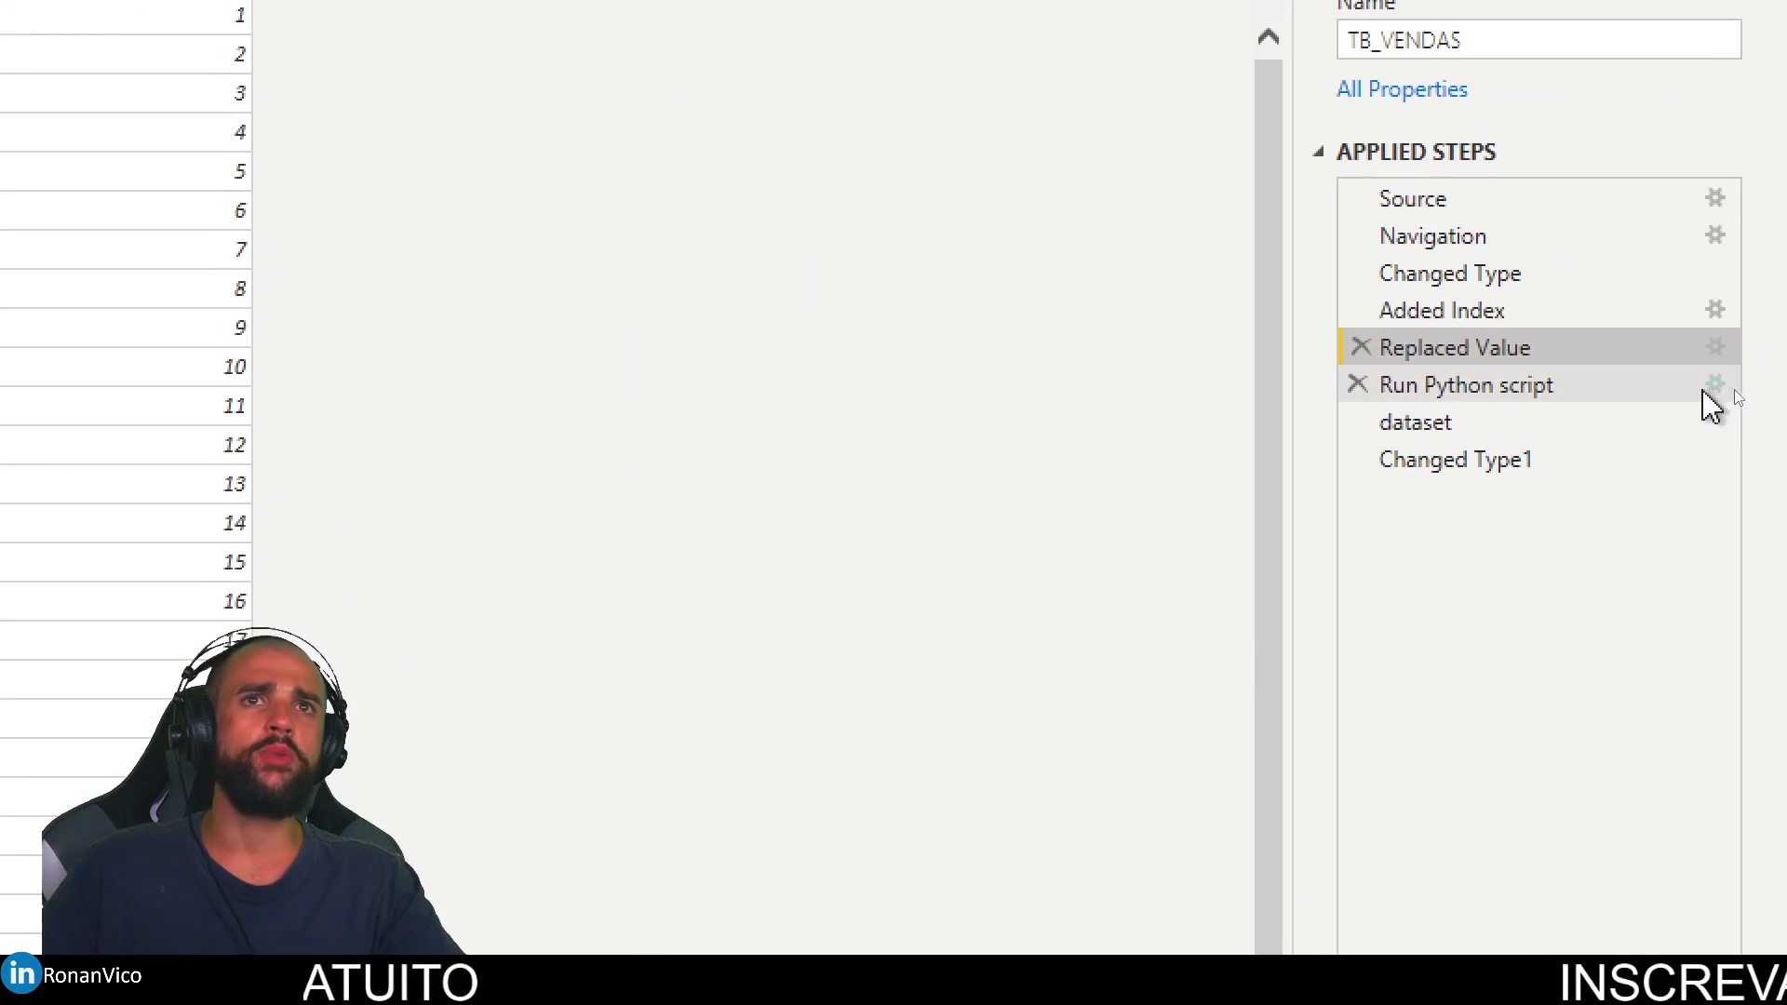
Step: Open the Run Python script step for editing at the end of the line that doubles UNIDADES VENDIDAS
click(1710, 382)
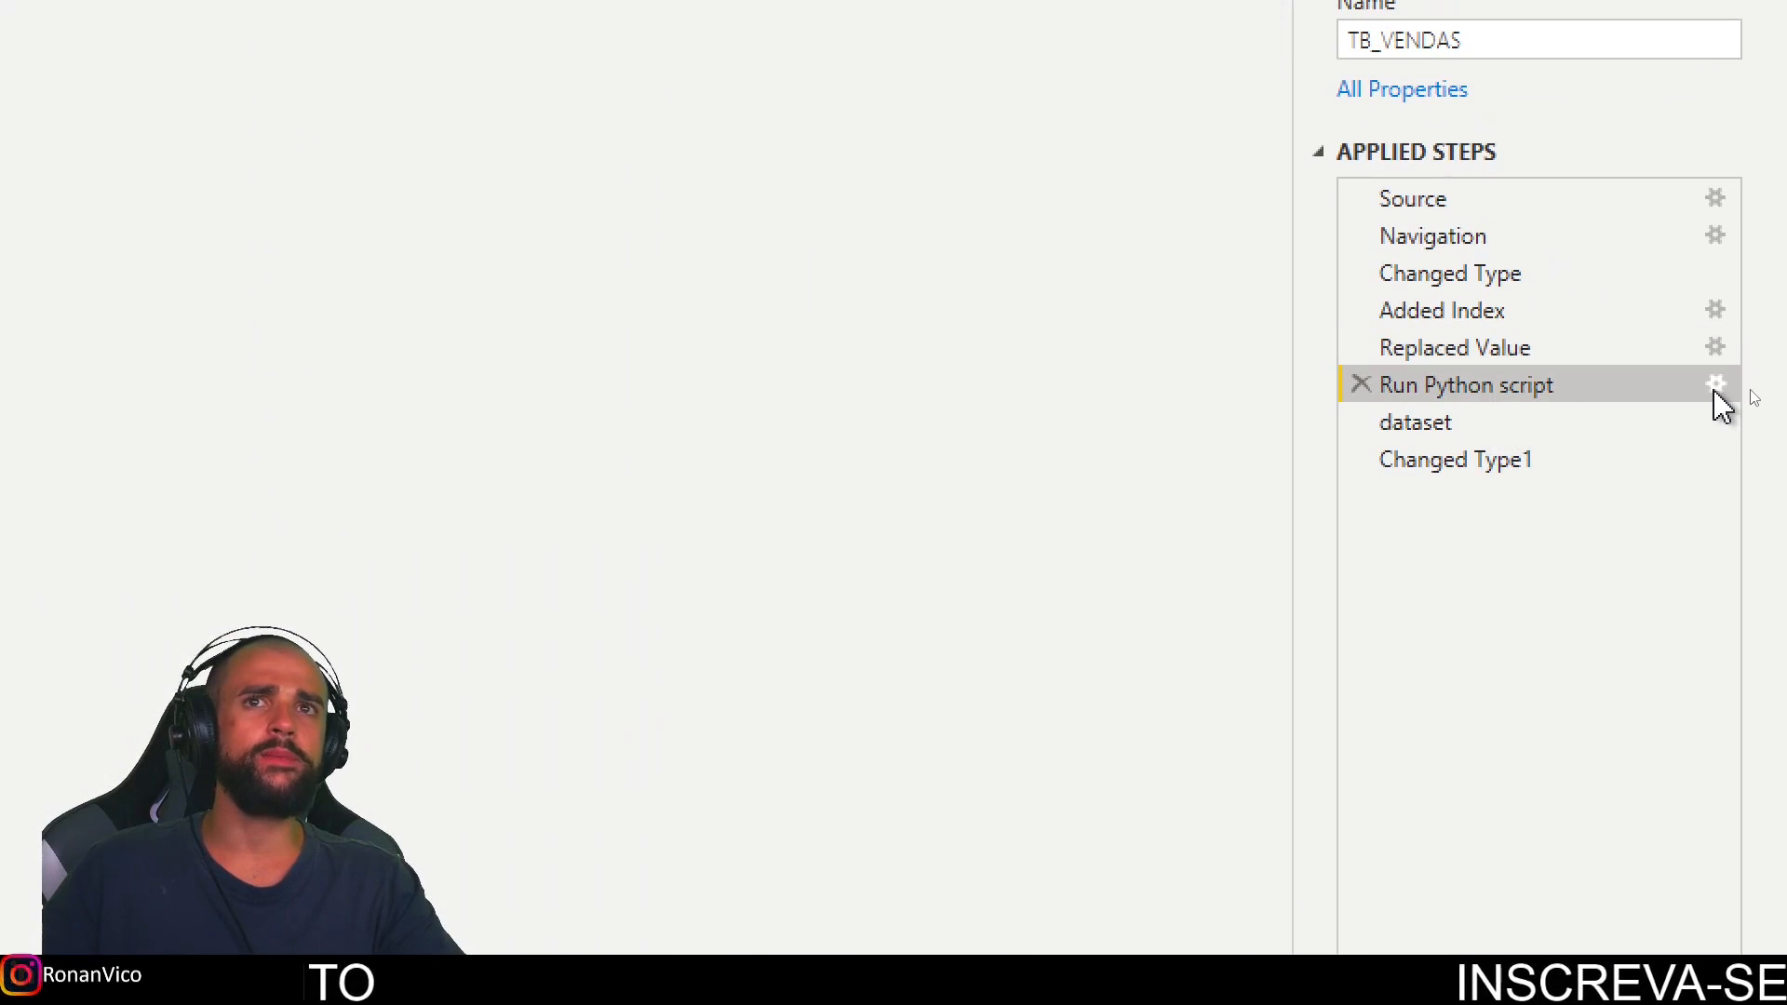
click(1715, 384)
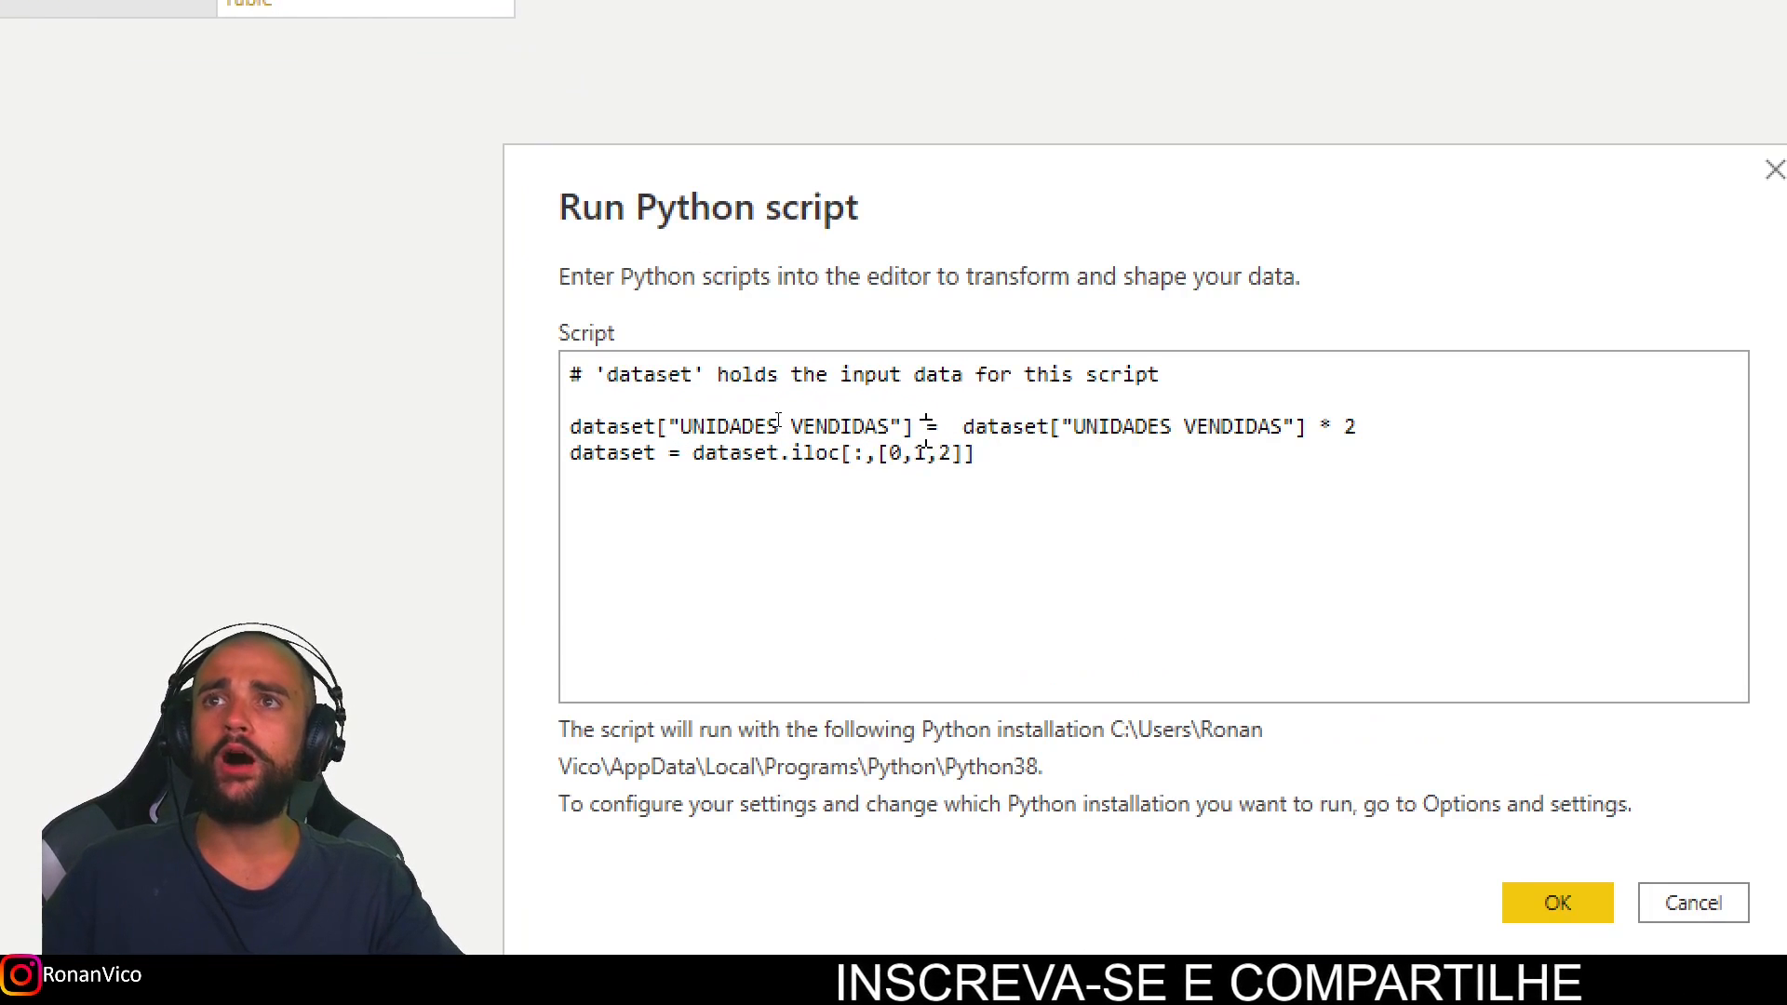
click(1399, 429)
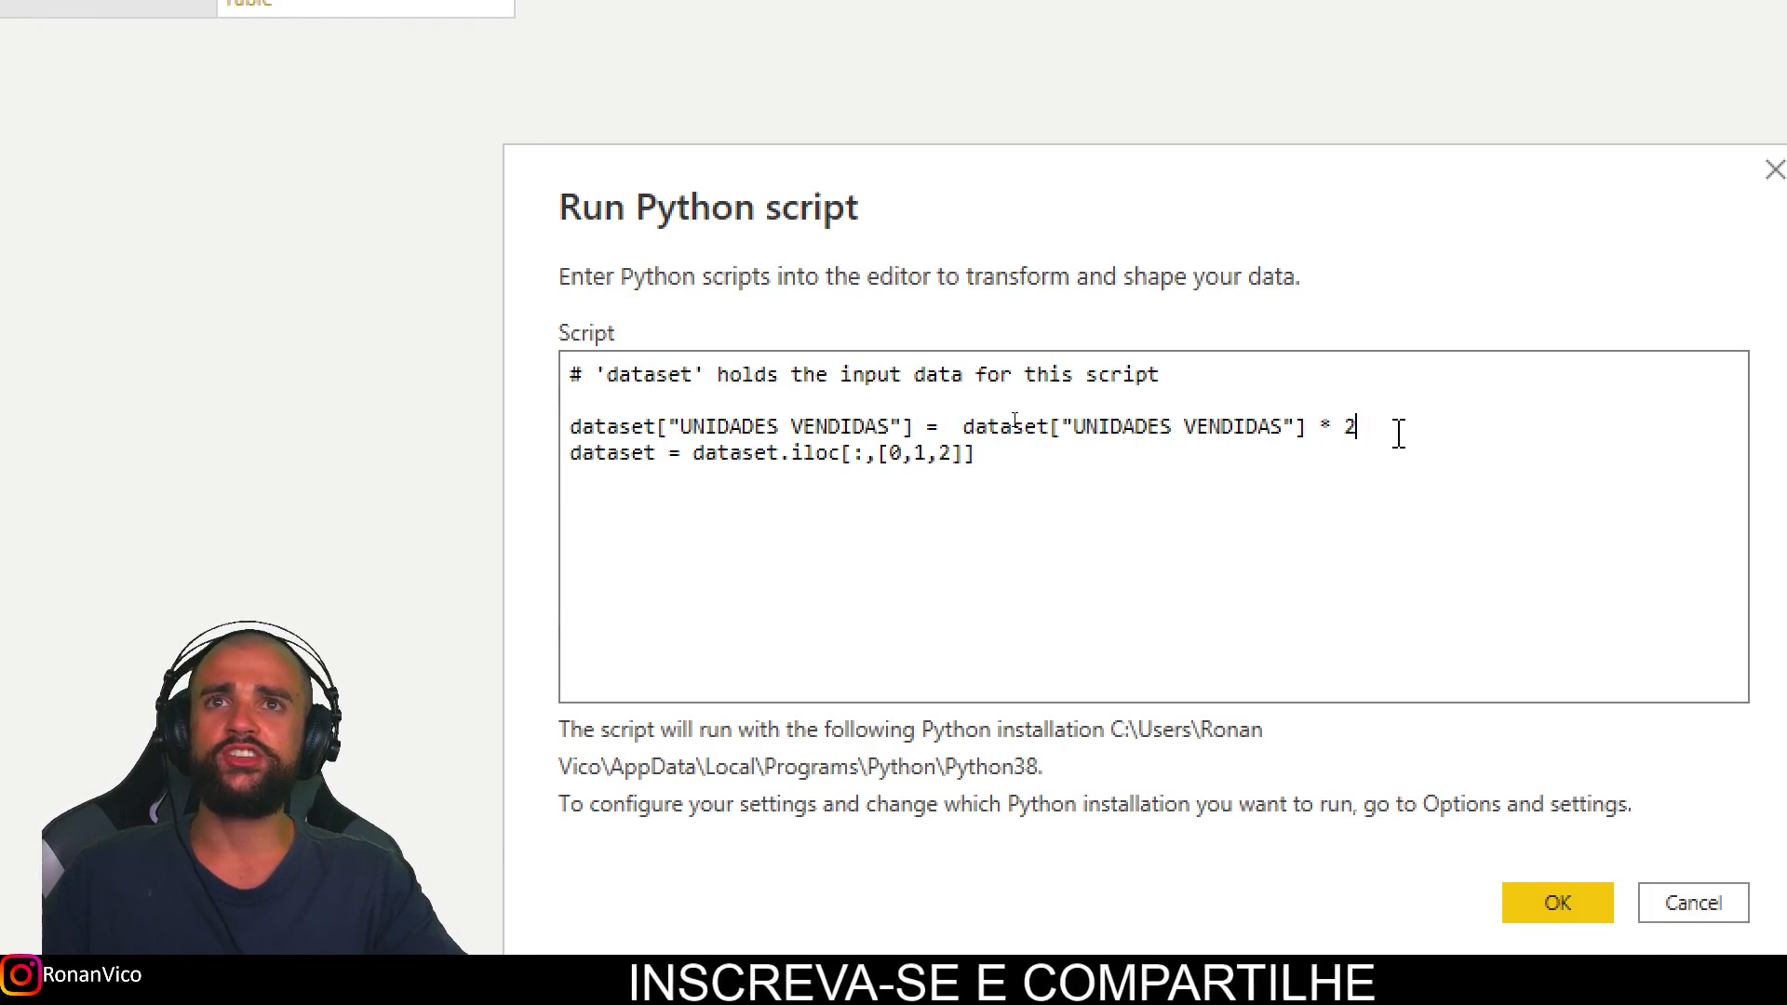
key(Return)
key(Up)
key(ctrl+shift+Right)
key(ctrl+shift+Right)
key(ctrl+shift+Right)
key(ctrl+shift+Right)
key(ctrl+shift+Right)
key(shift+Left)
key(ctrl+c)
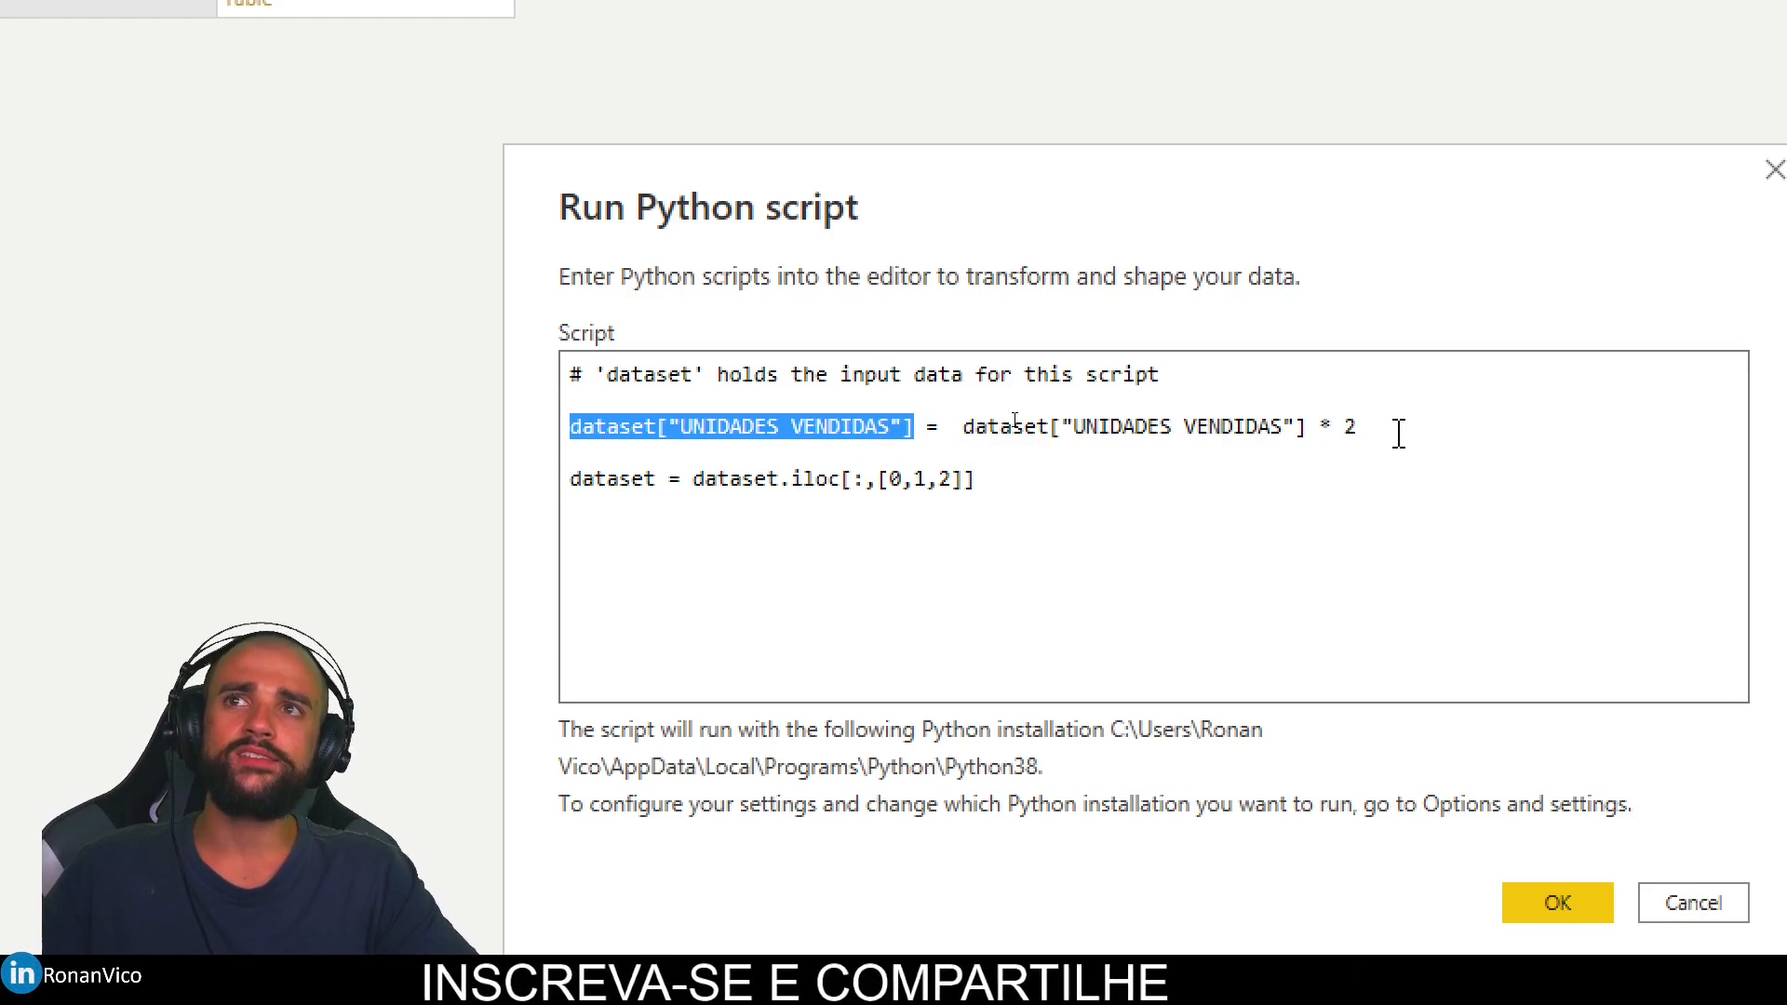
key(Down)
key(ctrl+v)
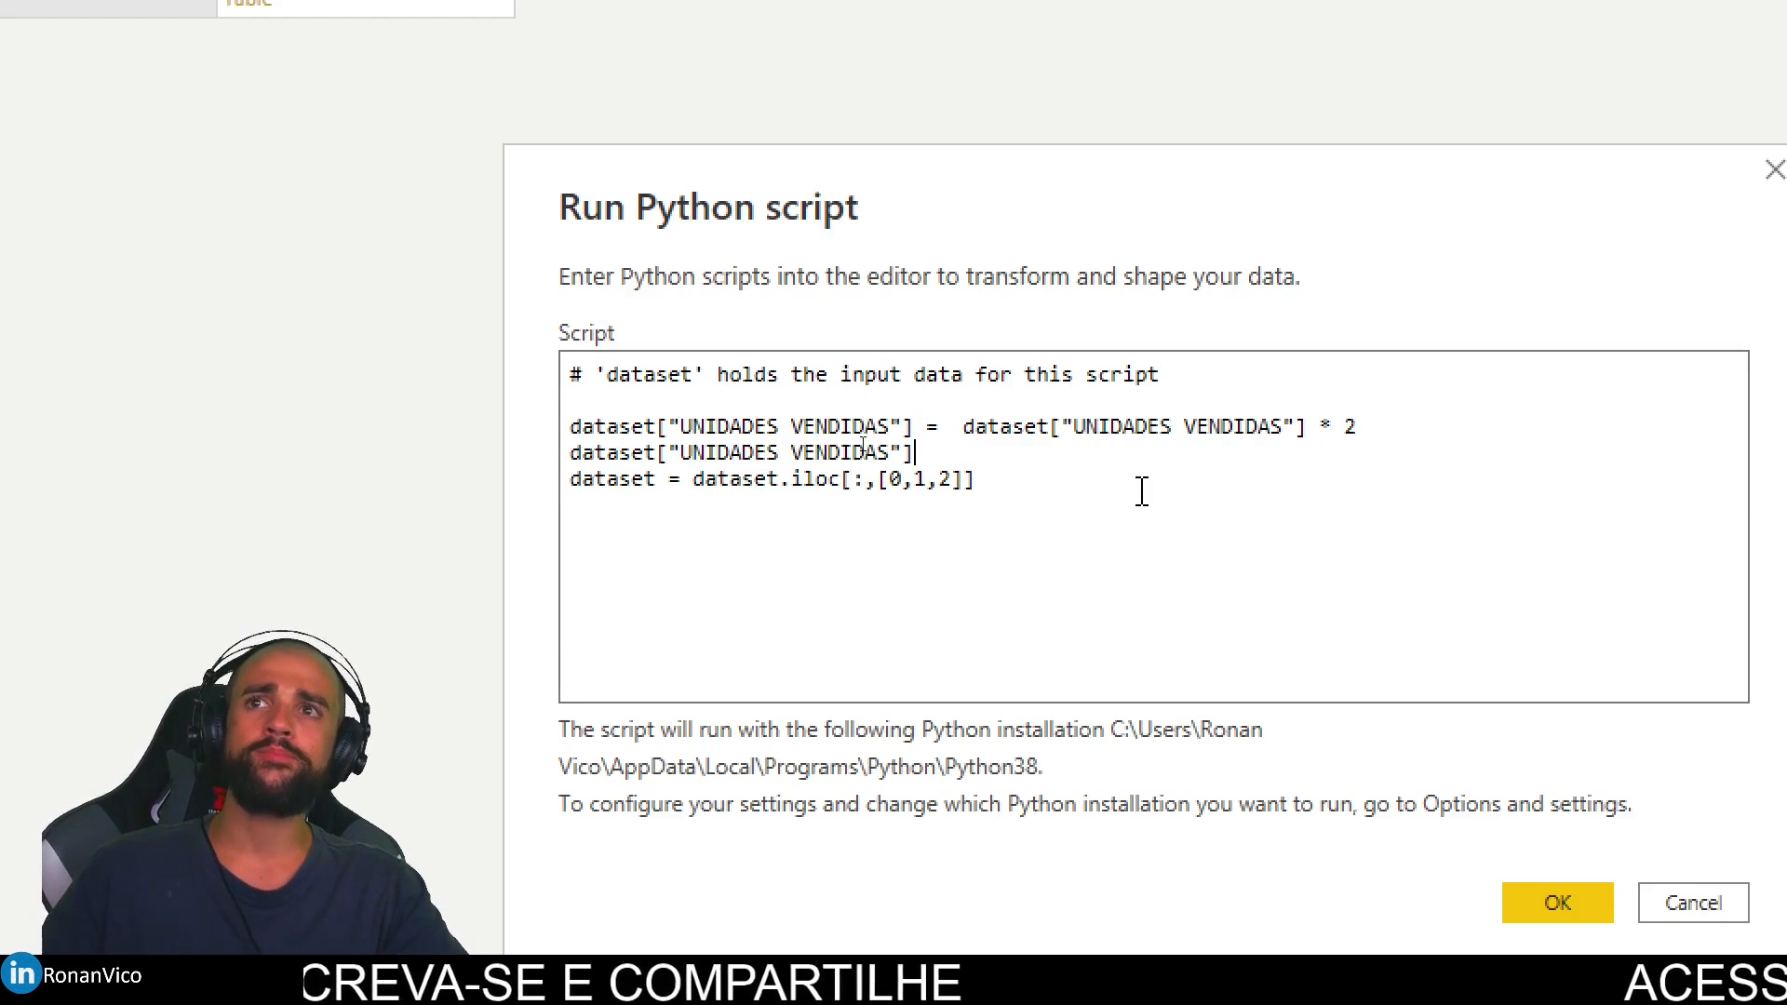
drag(963, 428, 1466, 437)
click(907, 442)
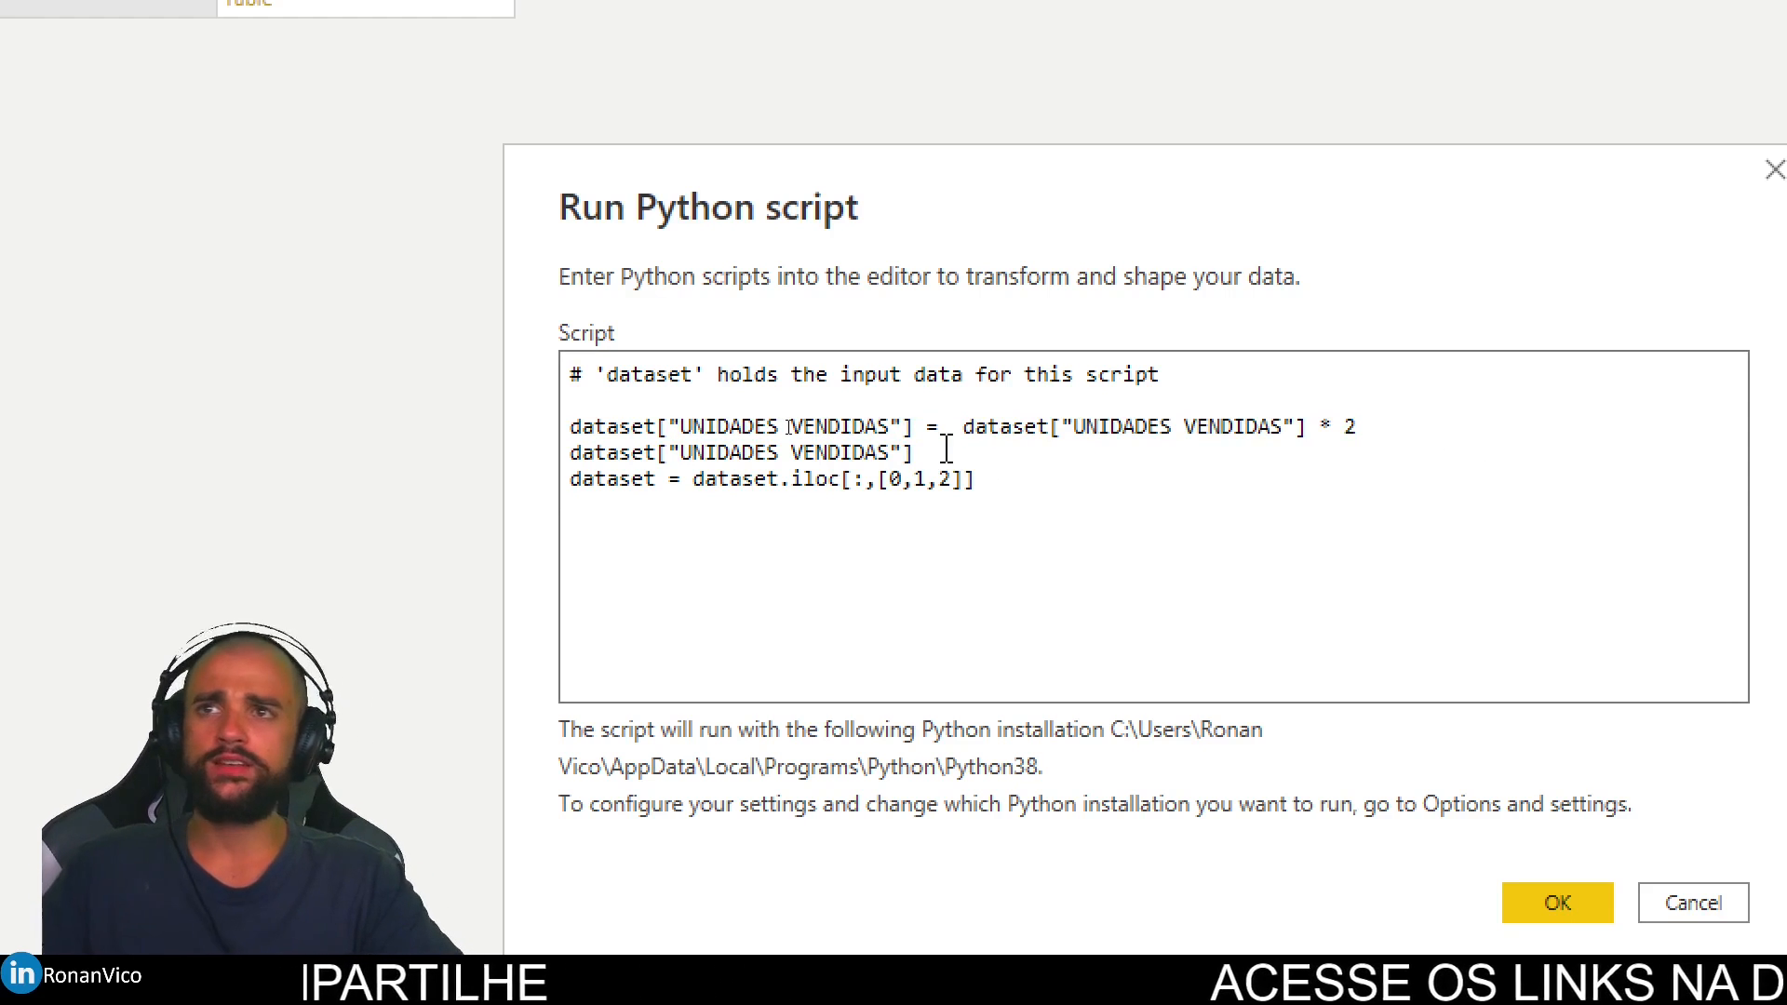
key(shift+Home)
key(BackSpace)
Step: Replace the doubling expression assigned to UNIDADES VENDIDAS with dataset["UNIDADES VENDIDAS"].fillna(value=5)
drag(962, 428, 1380, 435)
key(ctrl+c)
key(Delete)
key(Delete)
key(ctrl+v)
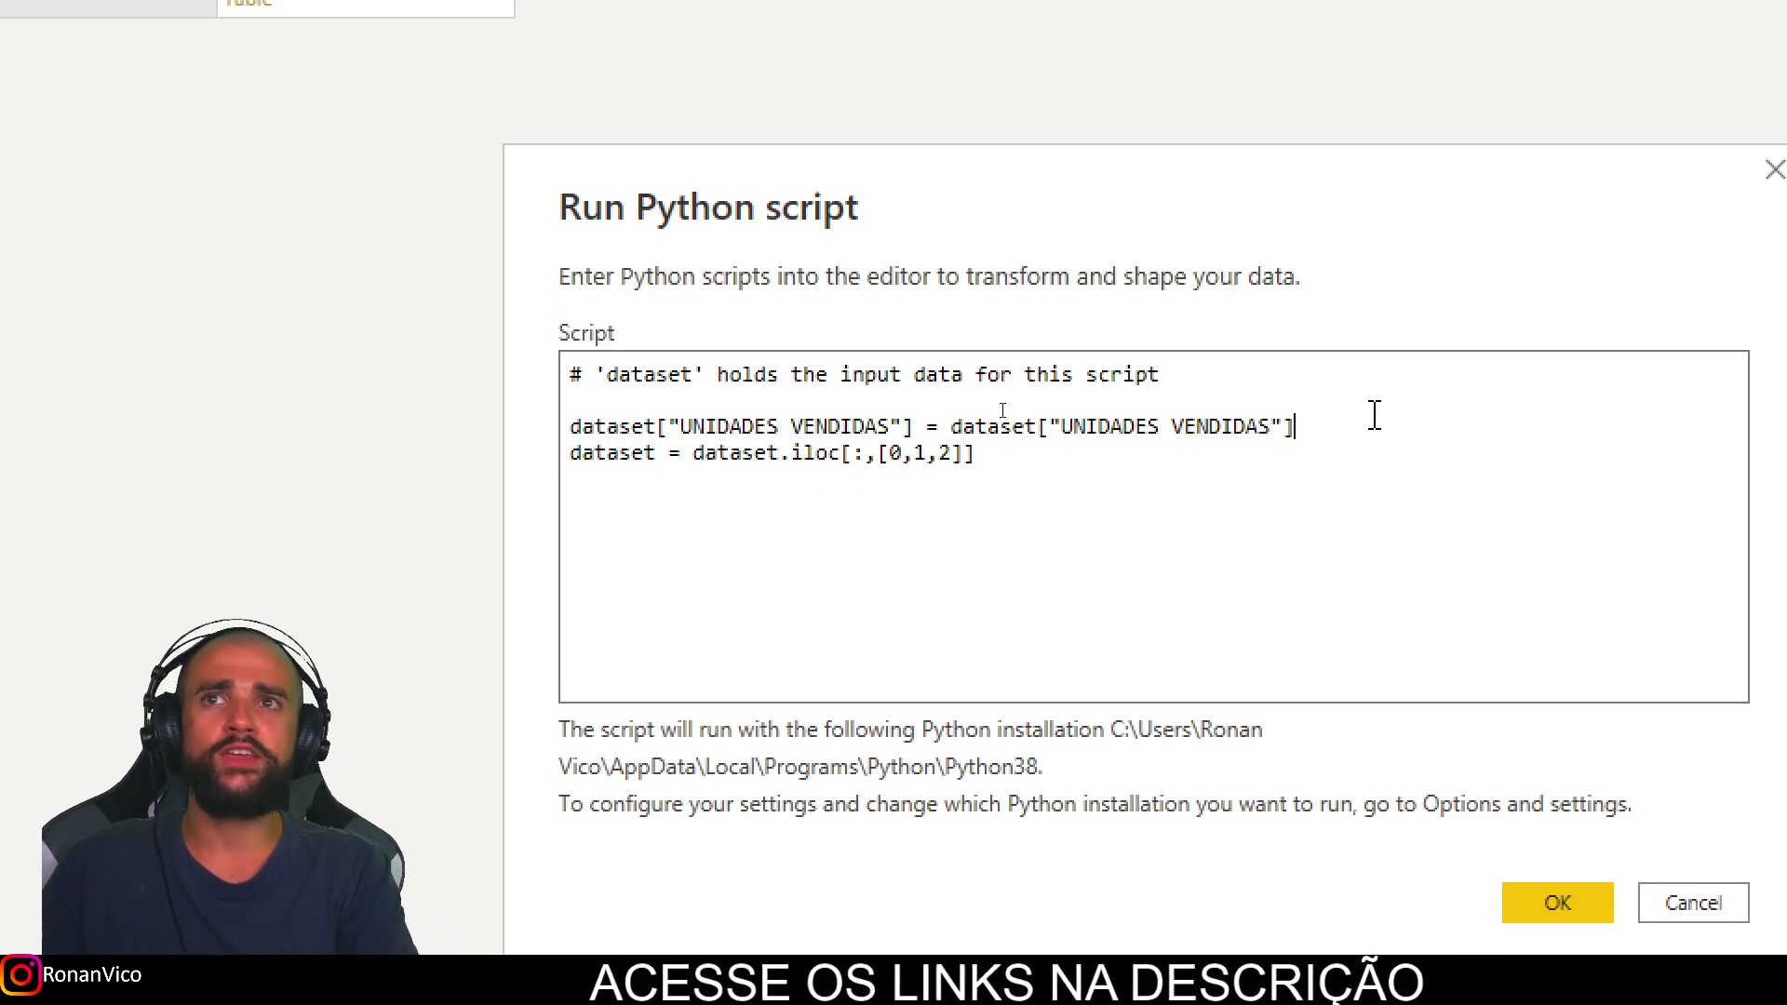
text(.fillna)
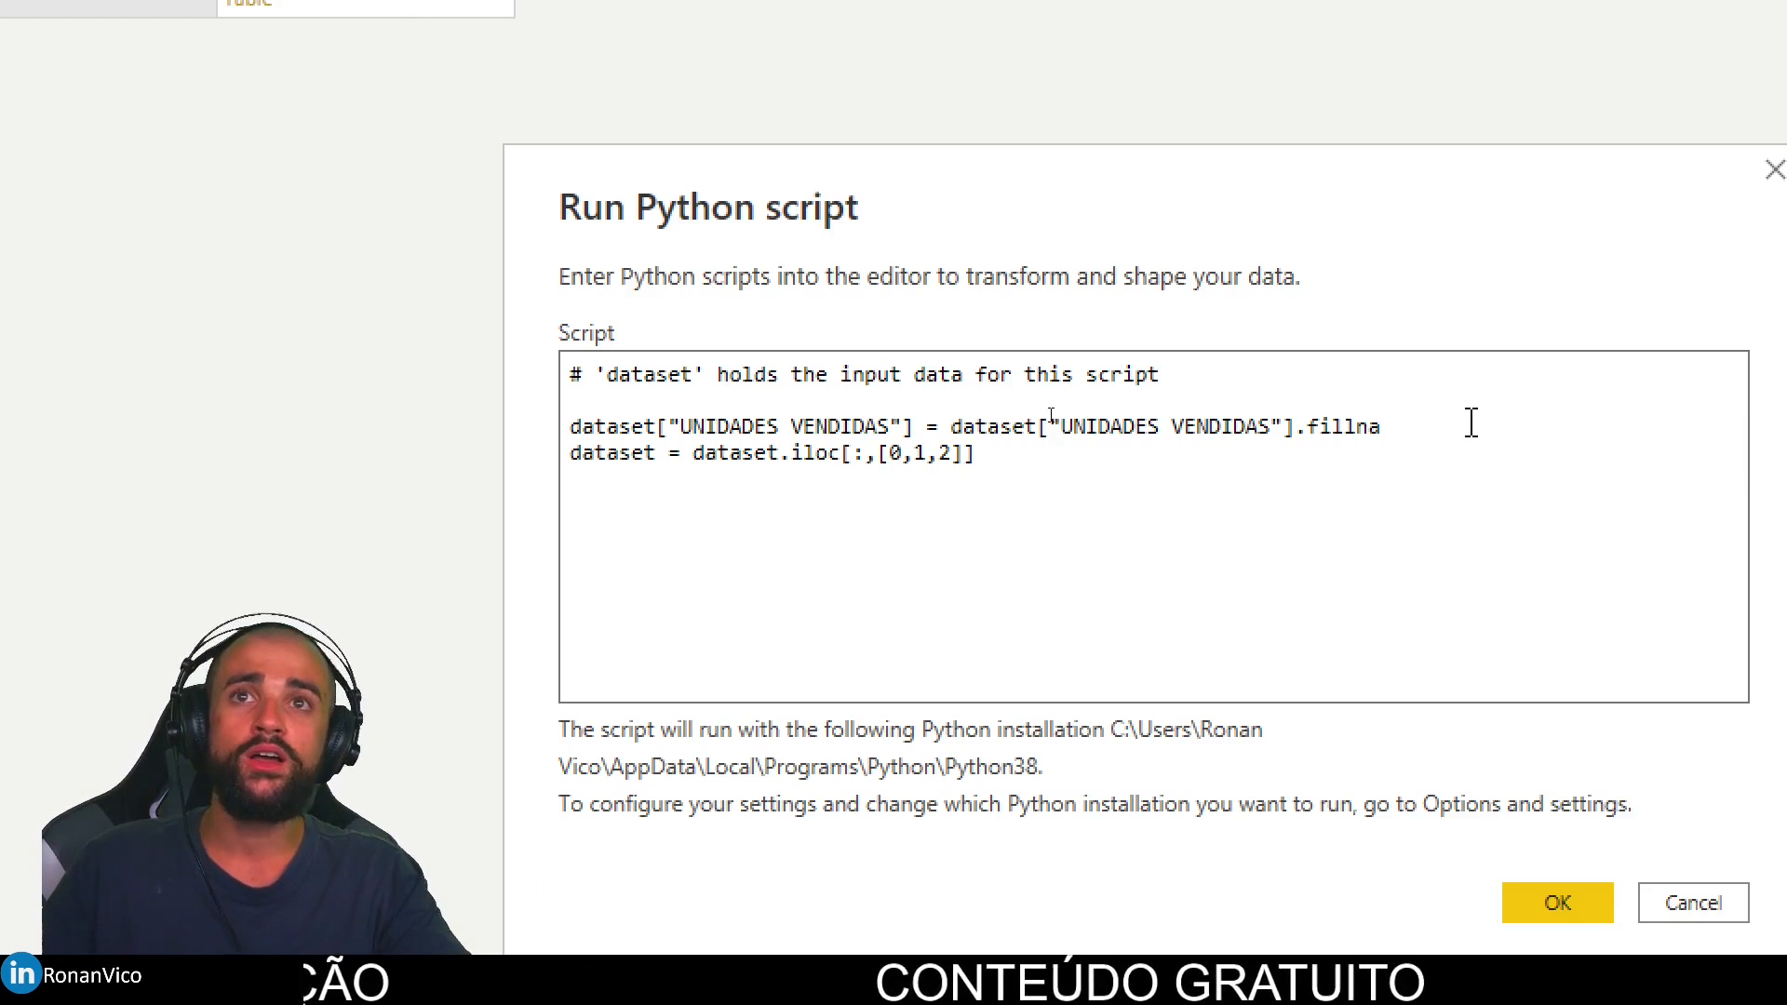
text((value=5)
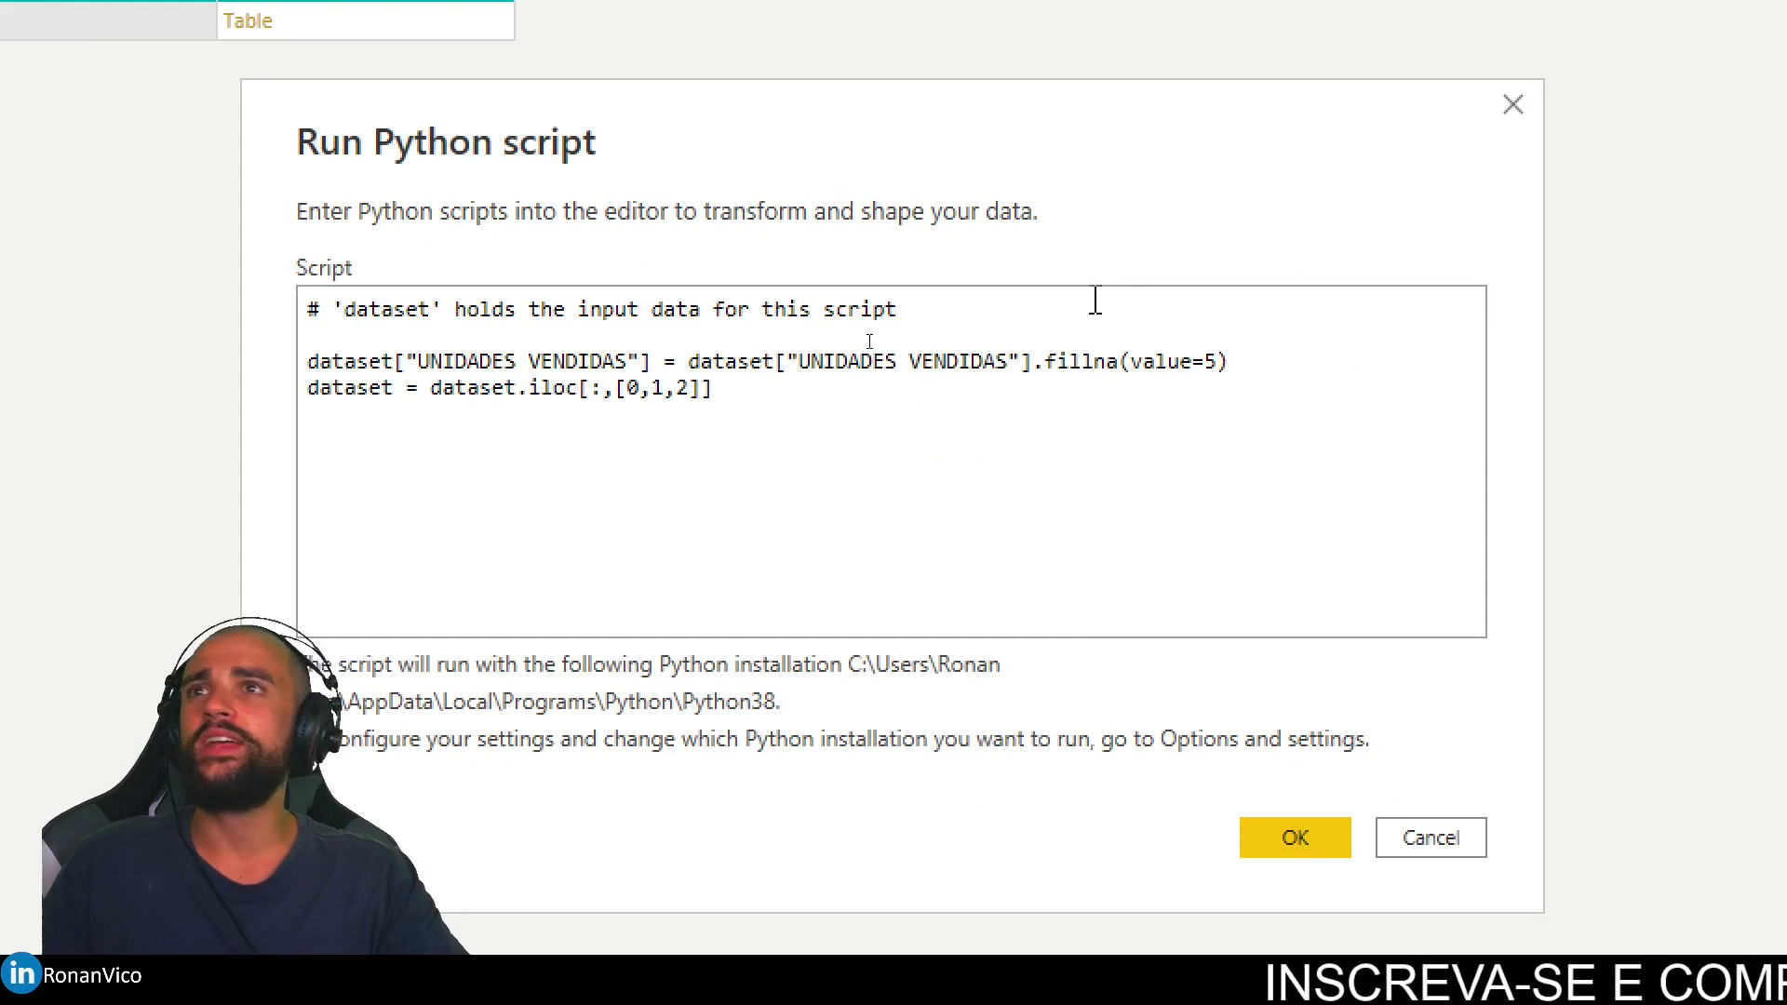
Step: Replace the fillna value 5 with the column's average, dataset["UNIDADES VENDIDAS"].mean()
double_click(1217, 365)
click(1209, 378)
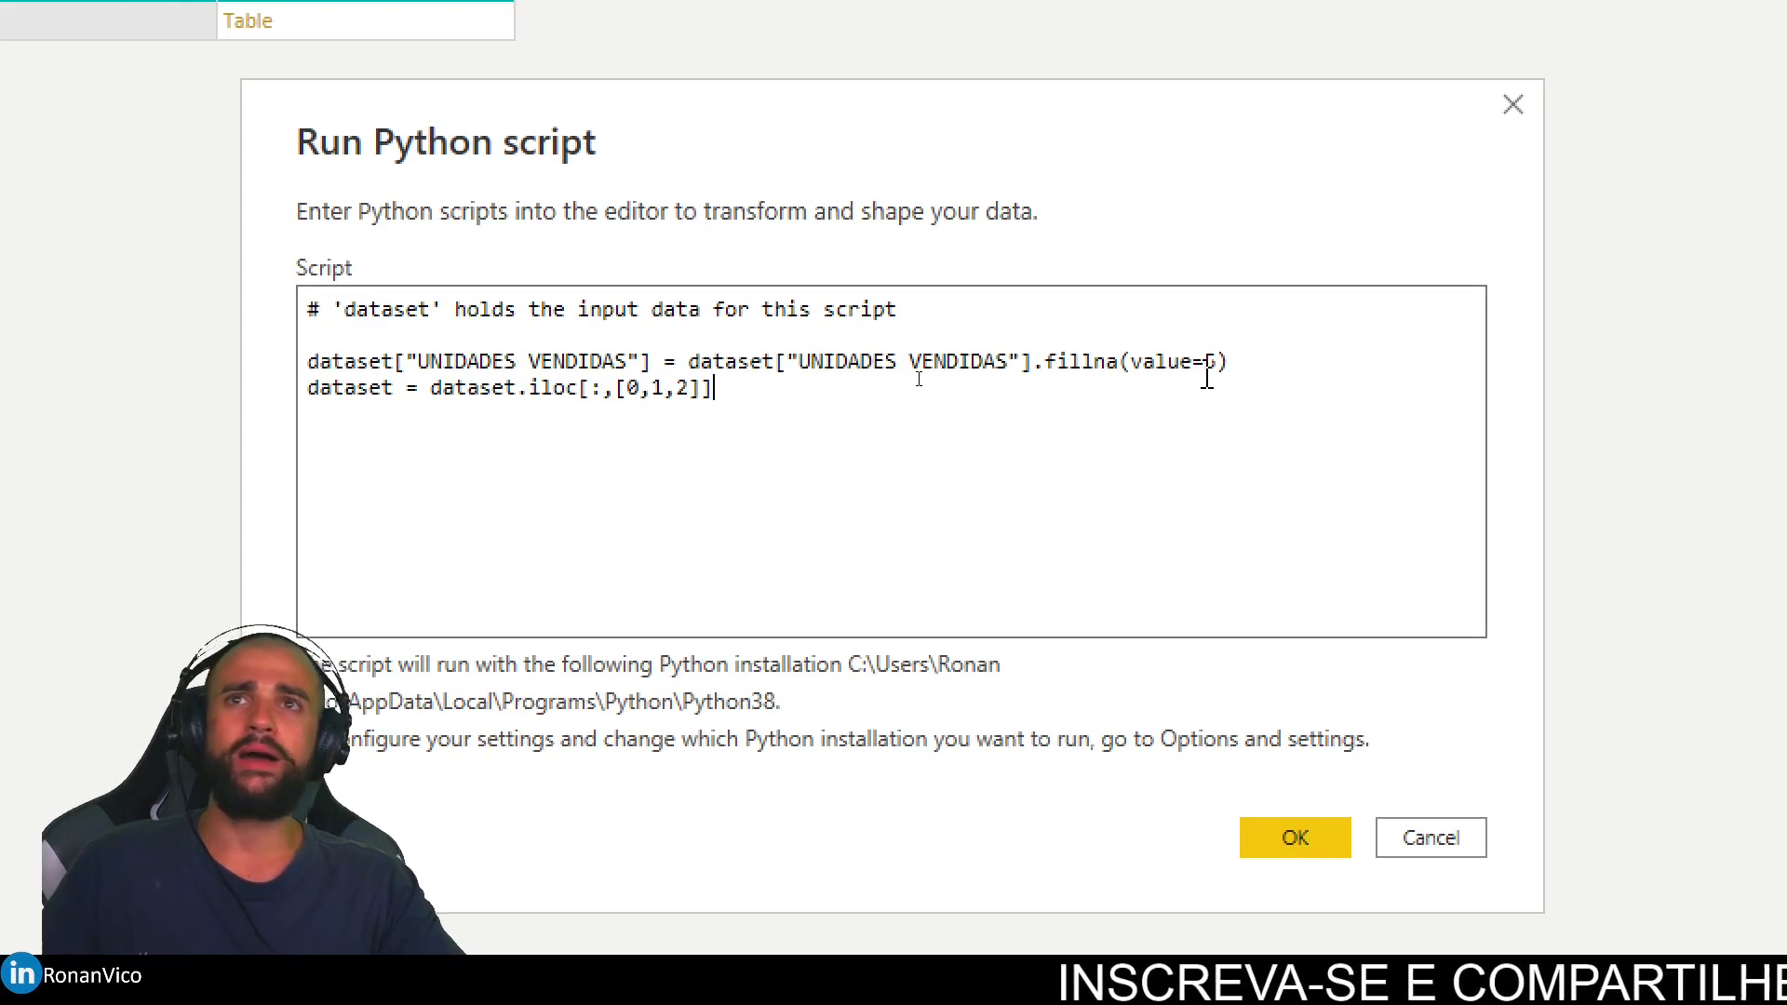
click(1227, 361)
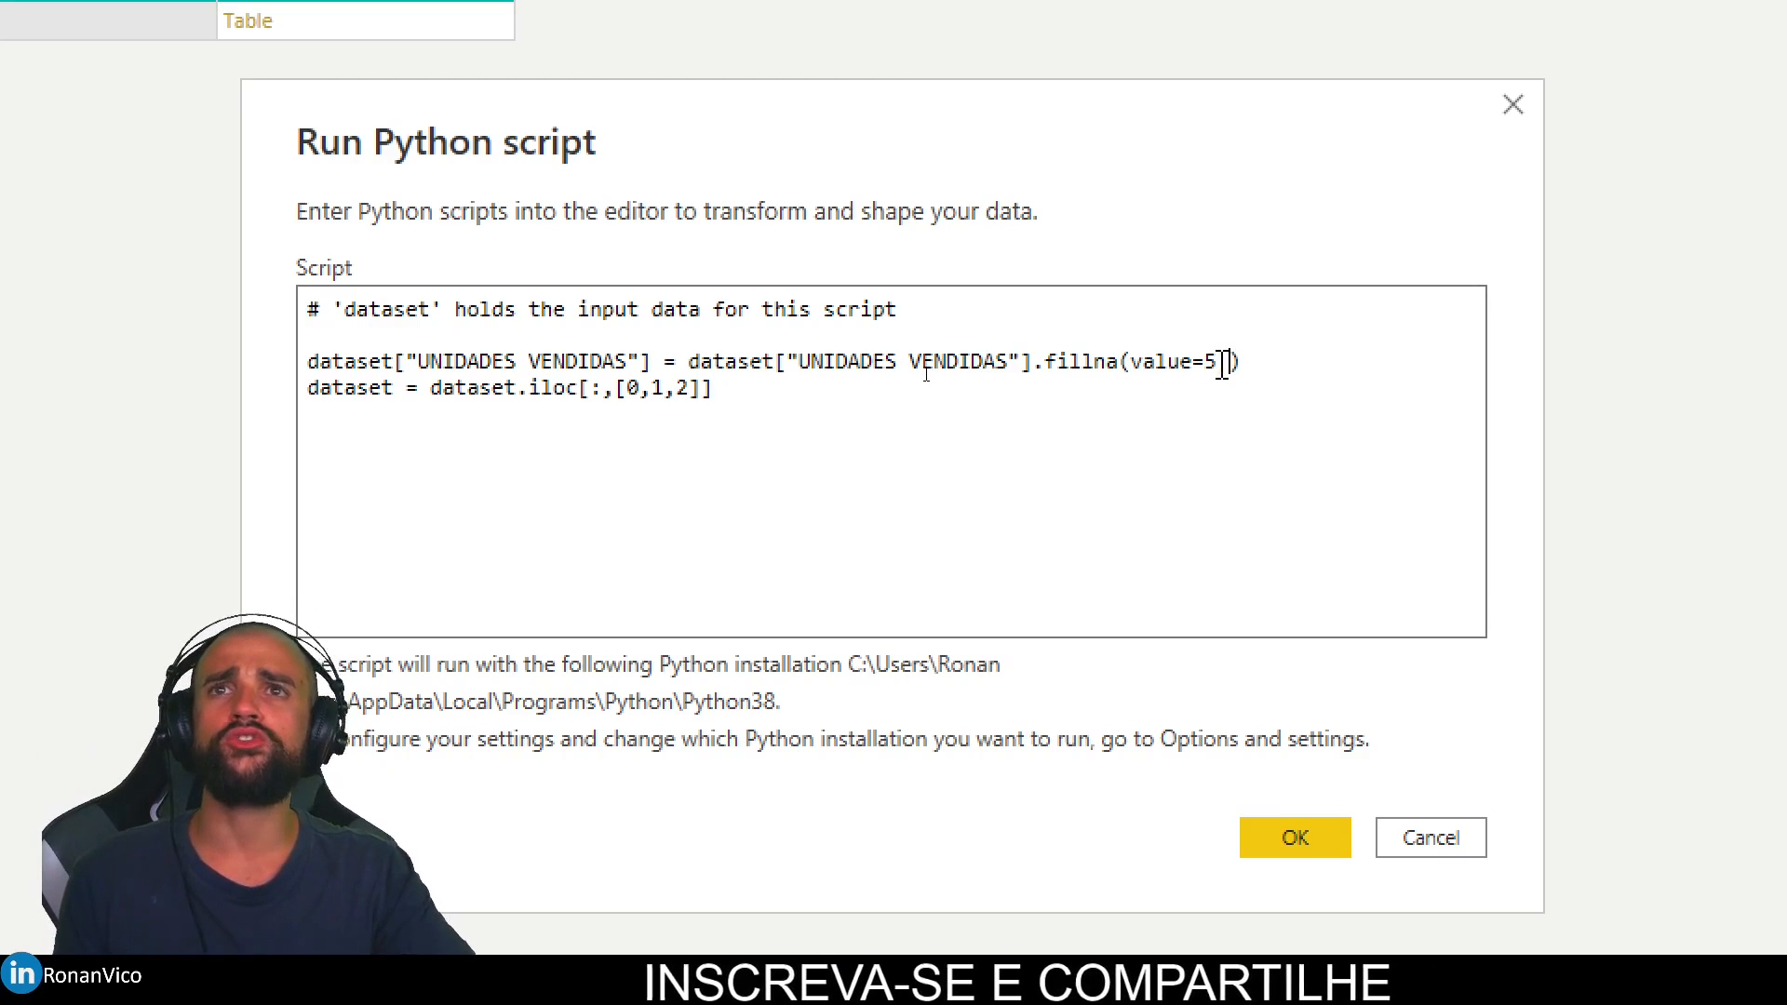
click(1031, 363)
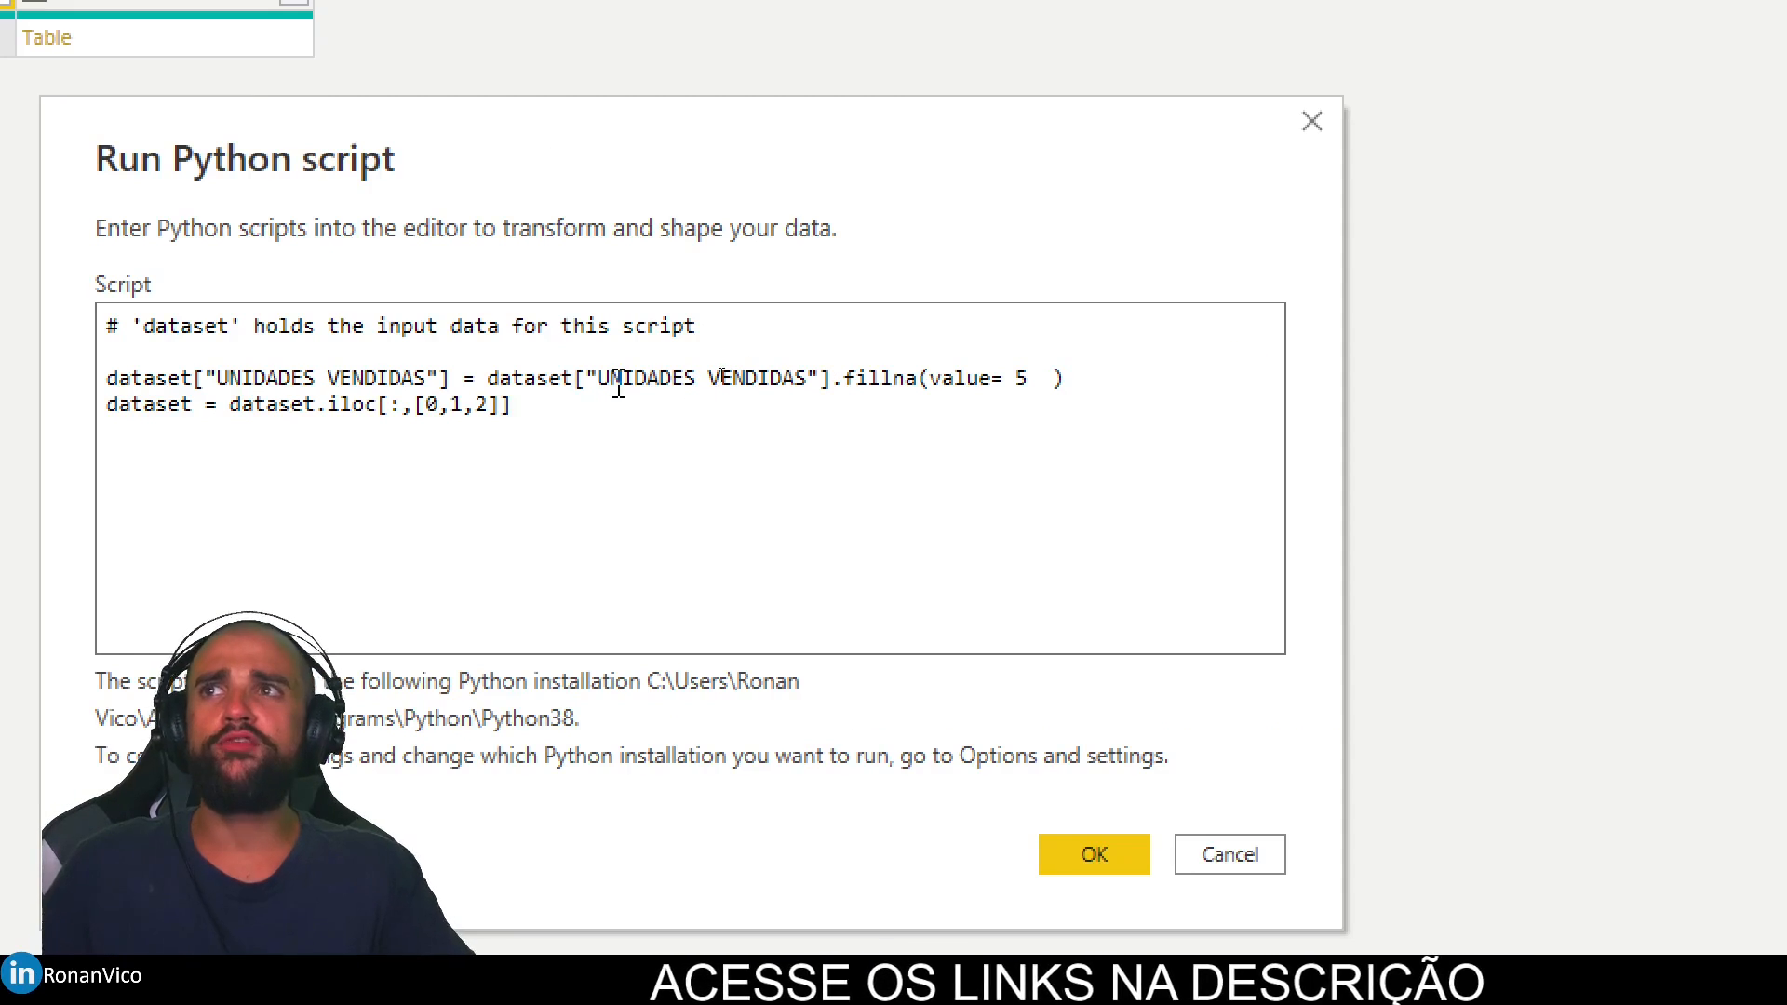
drag(837, 382, 530, 387)
key(ctrl+c)
drag(1028, 380, 1008, 384)
key(ctrl+v)
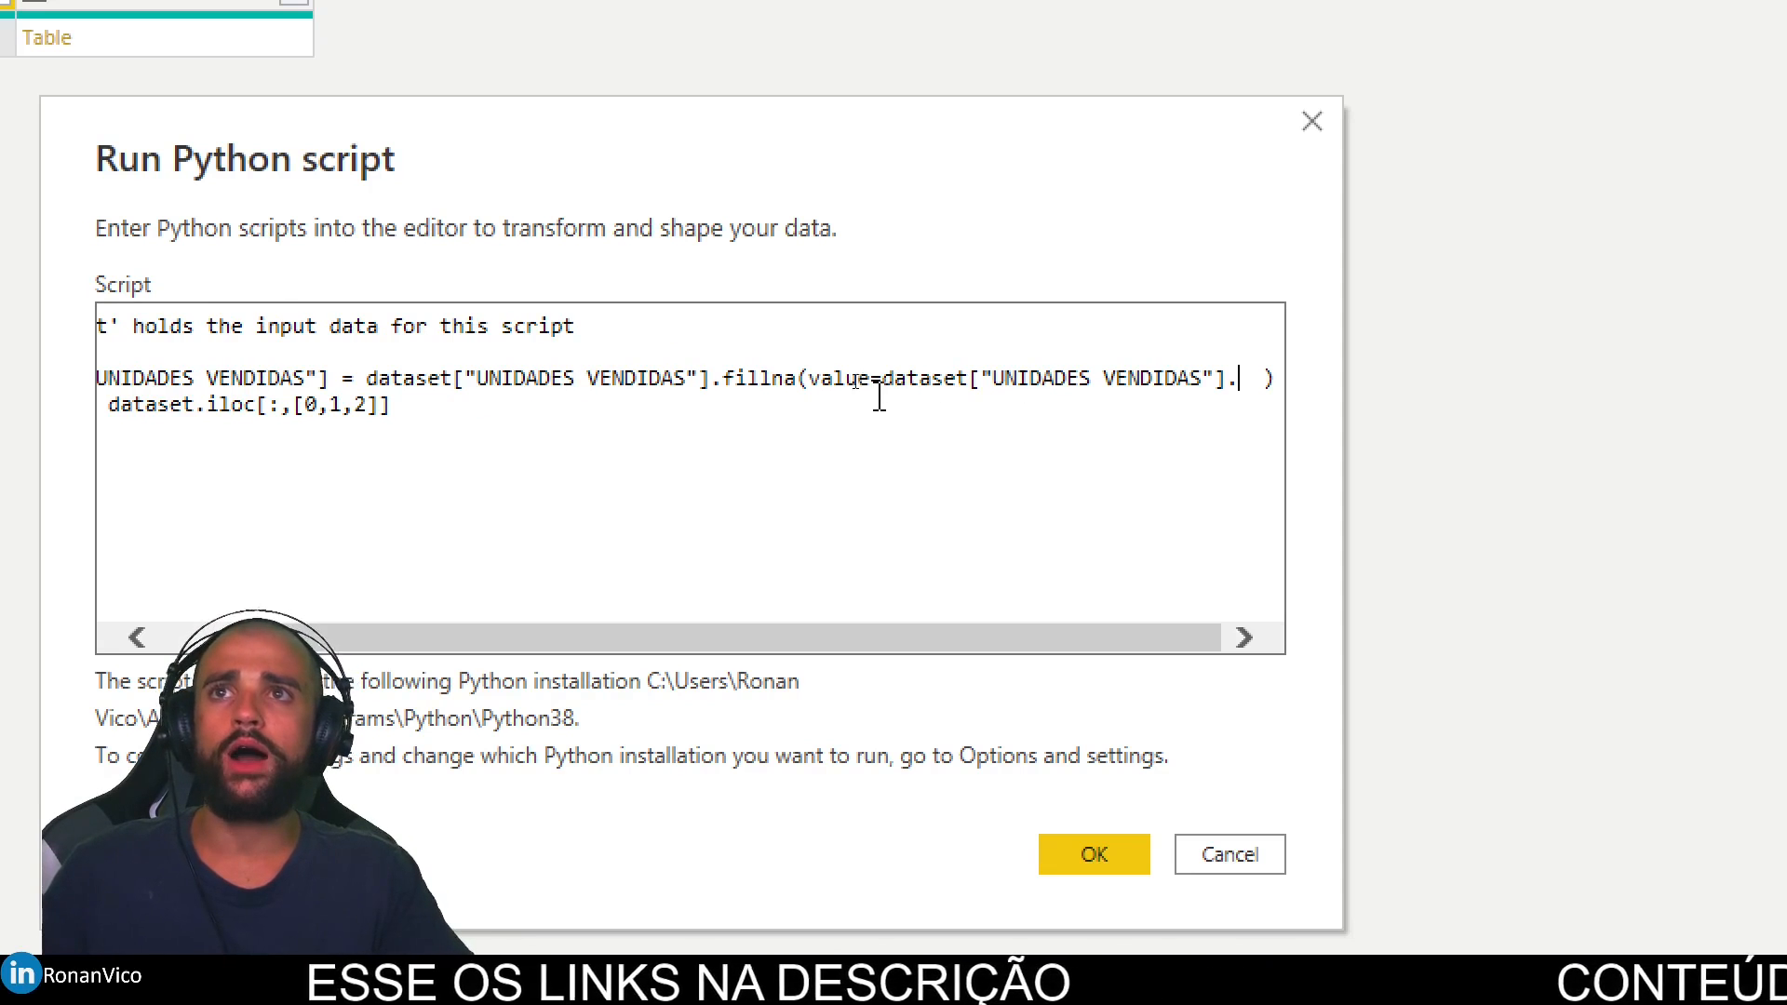
text(mean()
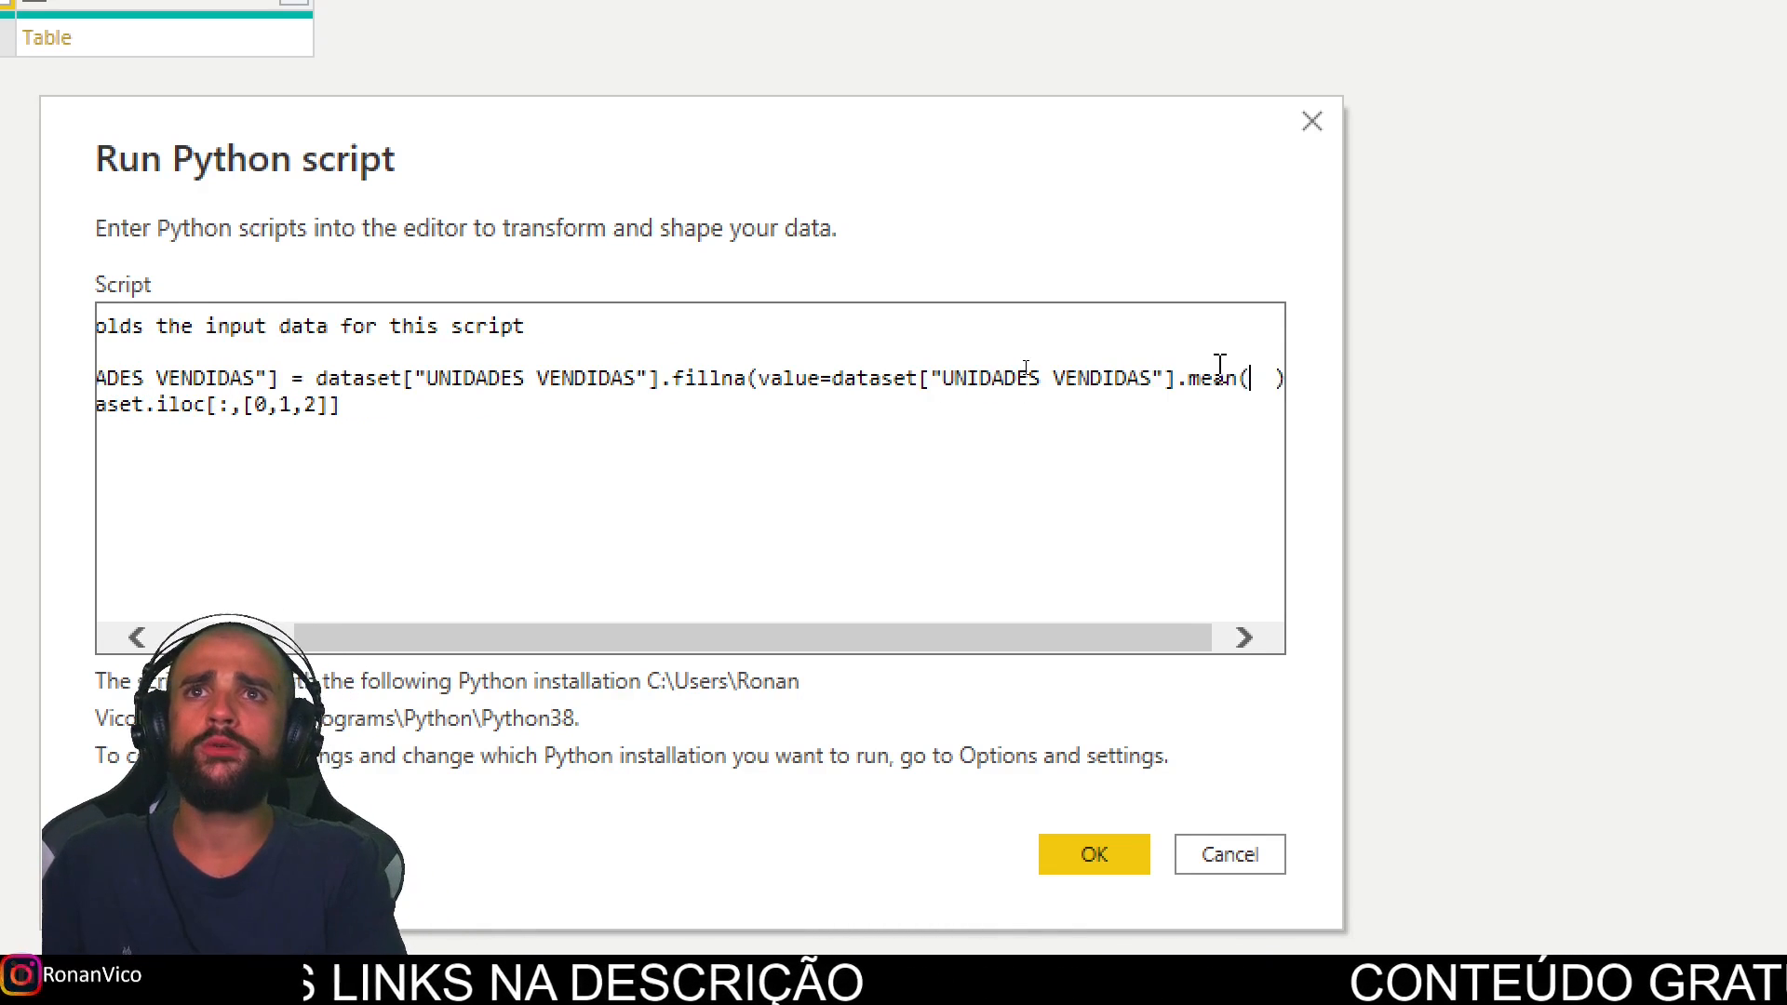
key(Delete)
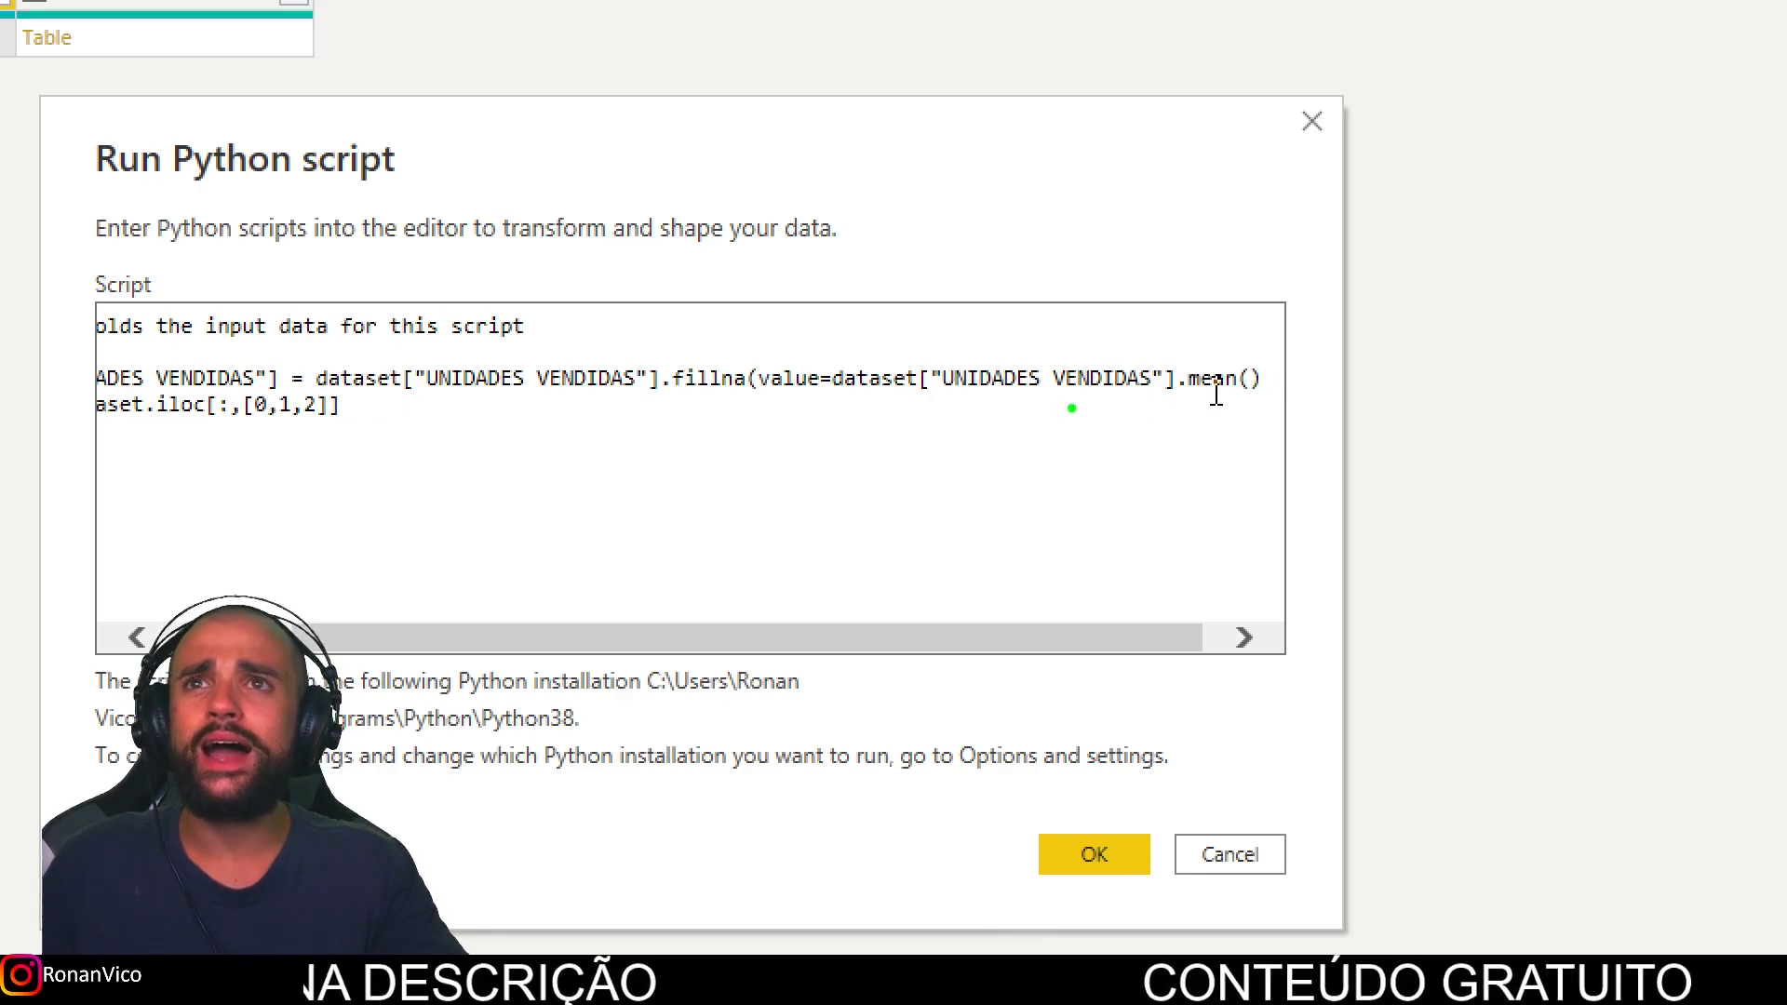
drag(833, 404, 1268, 398)
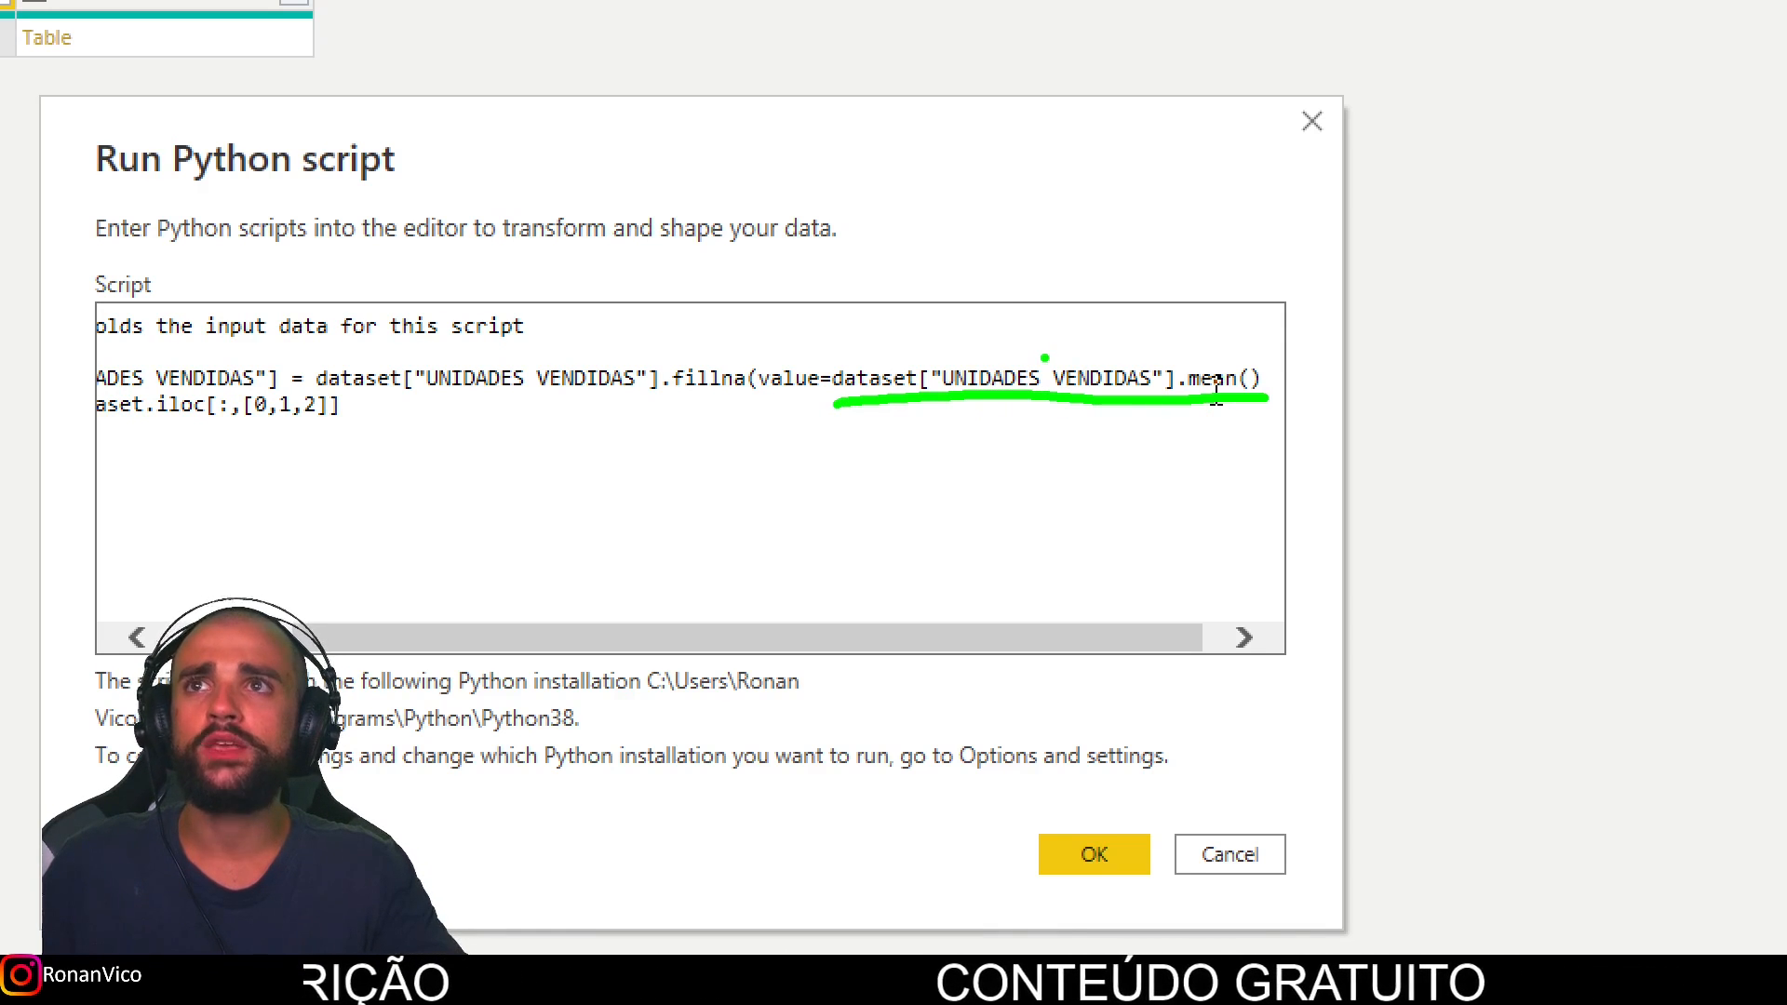
drag(1046, 359, 885, 293)
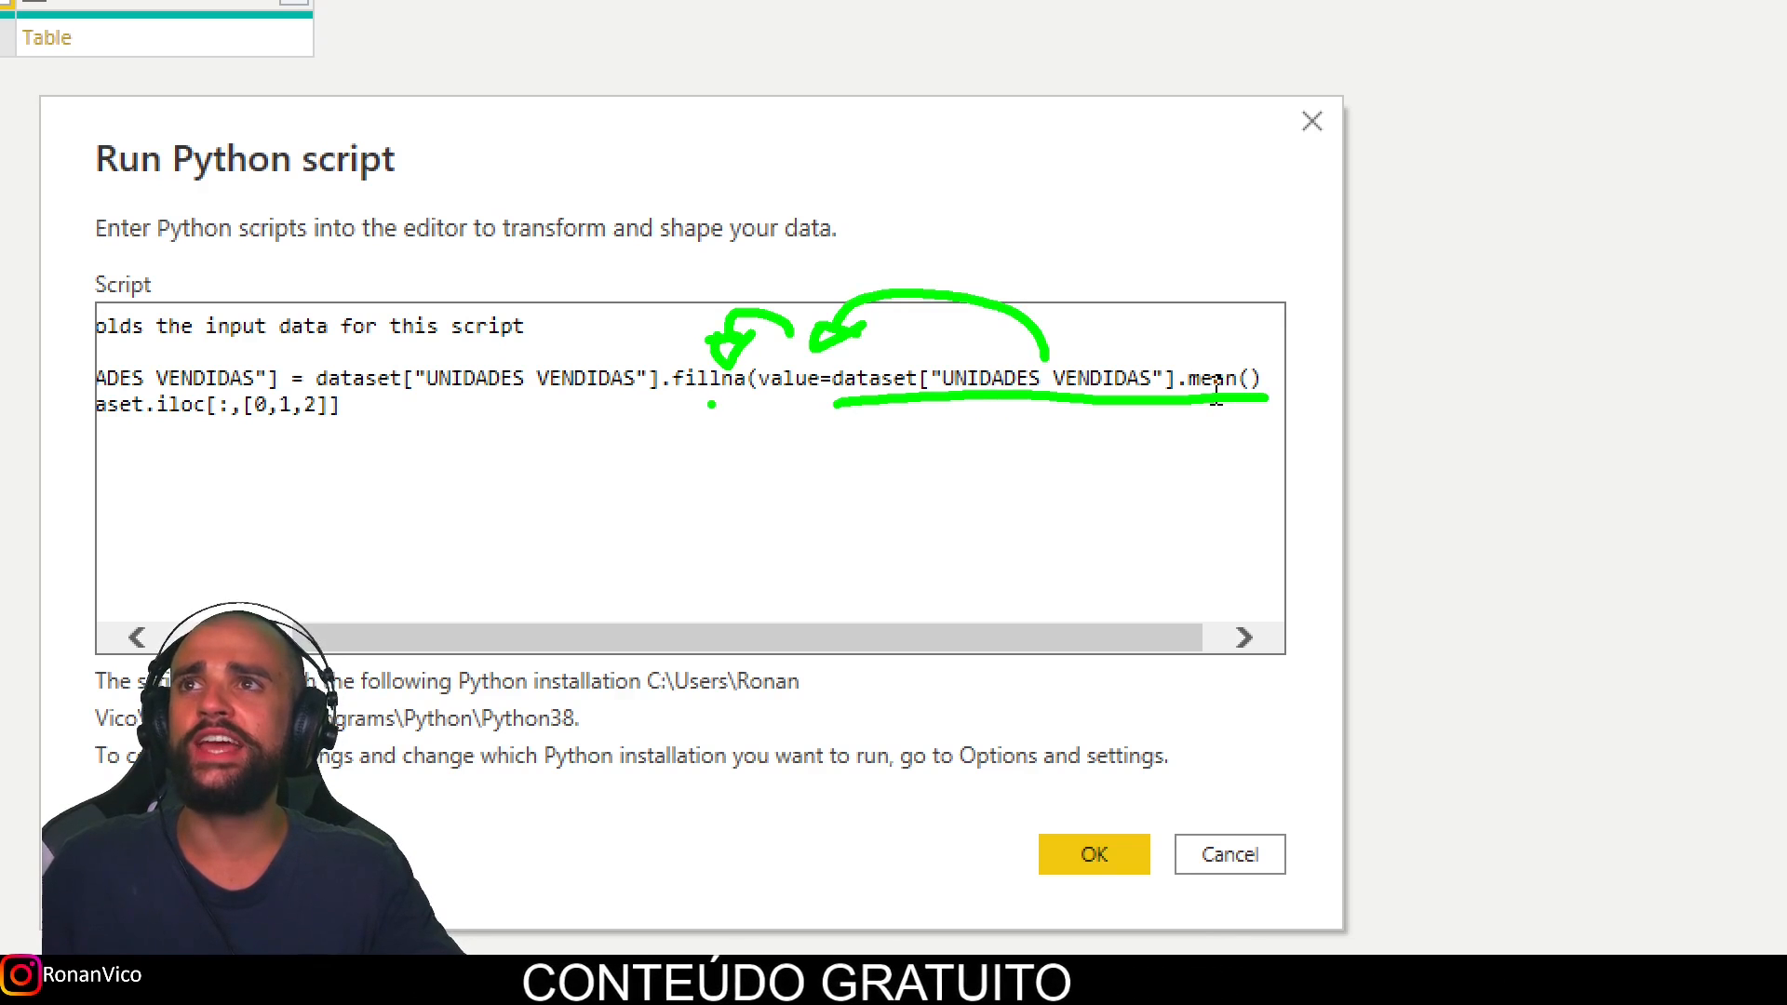
drag(637, 389, 588, 420)
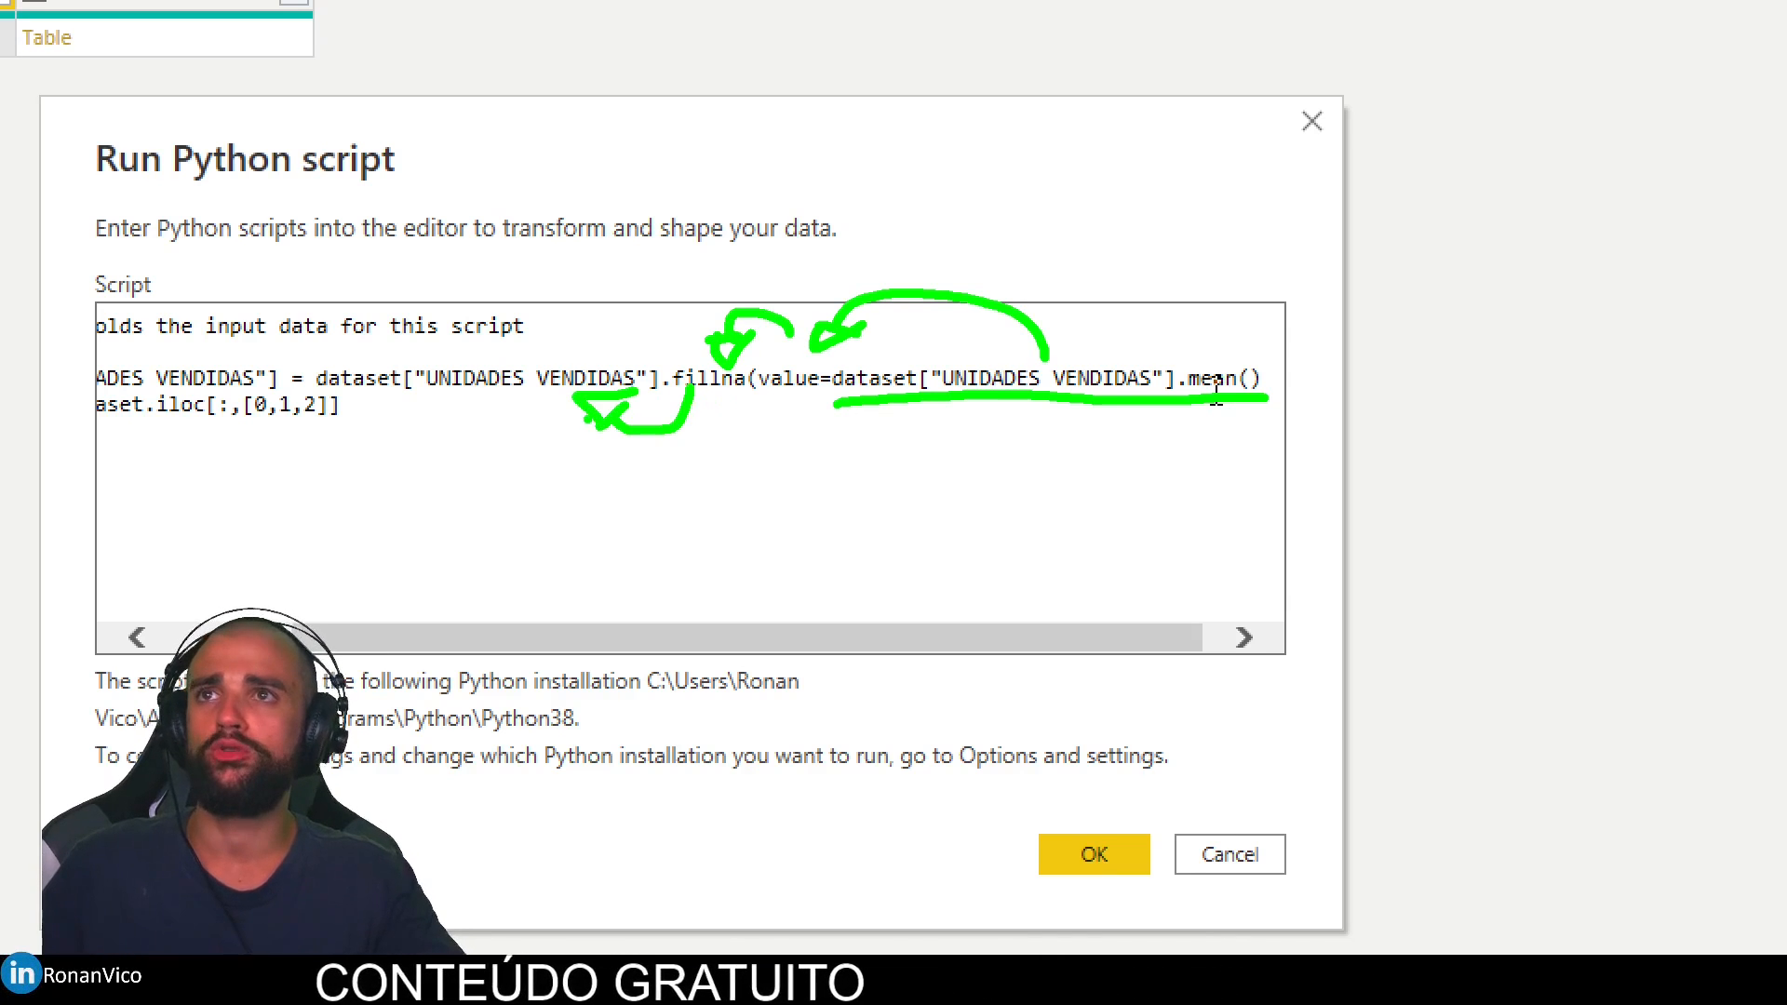
key(Escape)
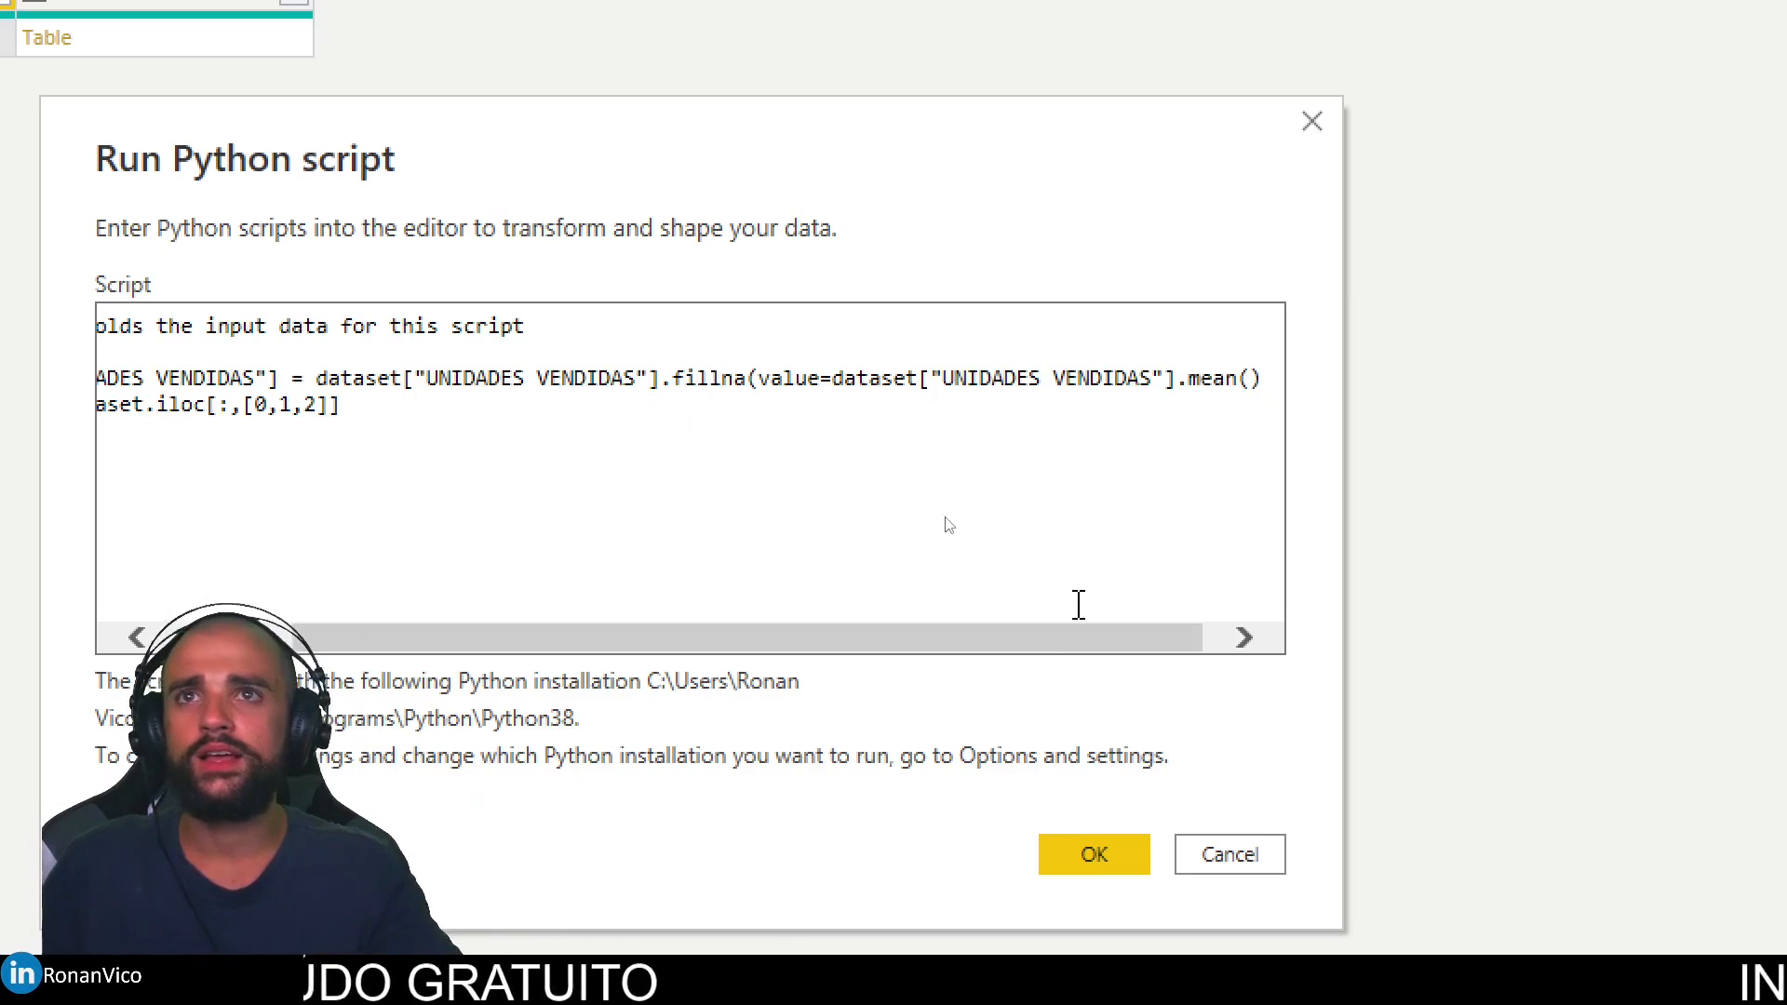
Step: Tidy the end of the fillna line and apply the revised Python script
click(1263, 382)
key(BackSpace)
drag(1184, 636, 897, 686)
click(1094, 854)
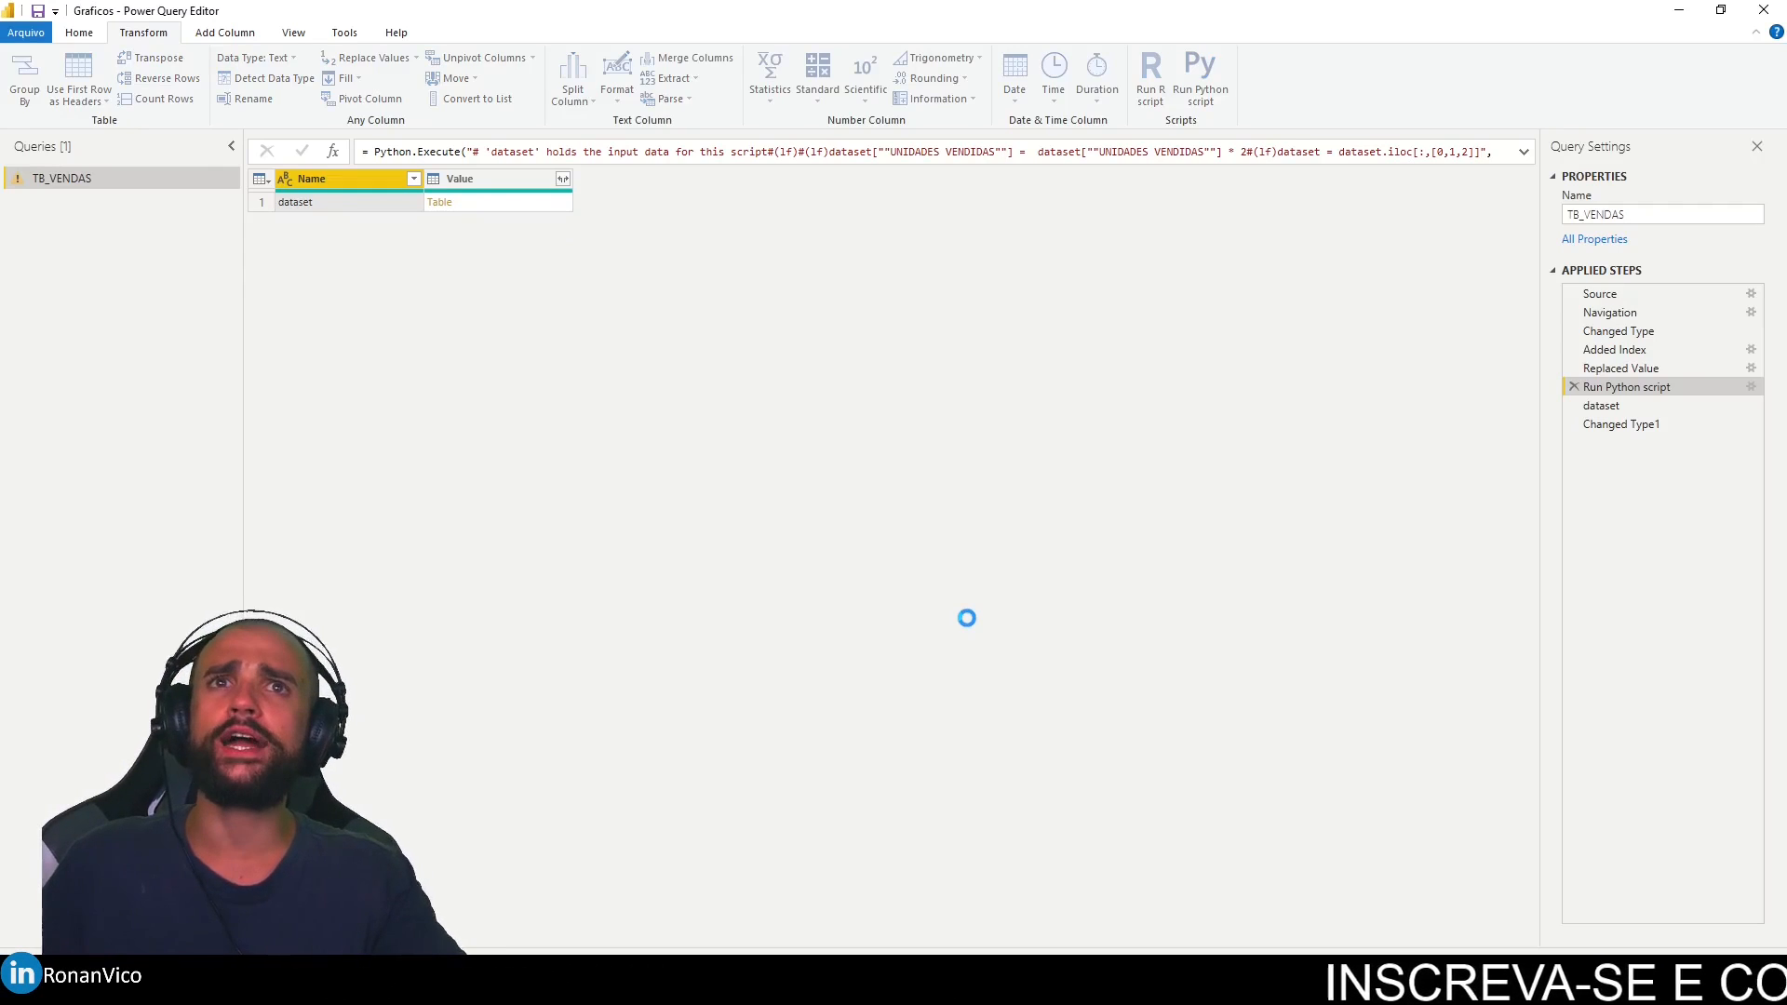
Step: Check the UNIDADES VENDIDAS values in the dataset step, then delete the Changed Type1 step
click(1622, 406)
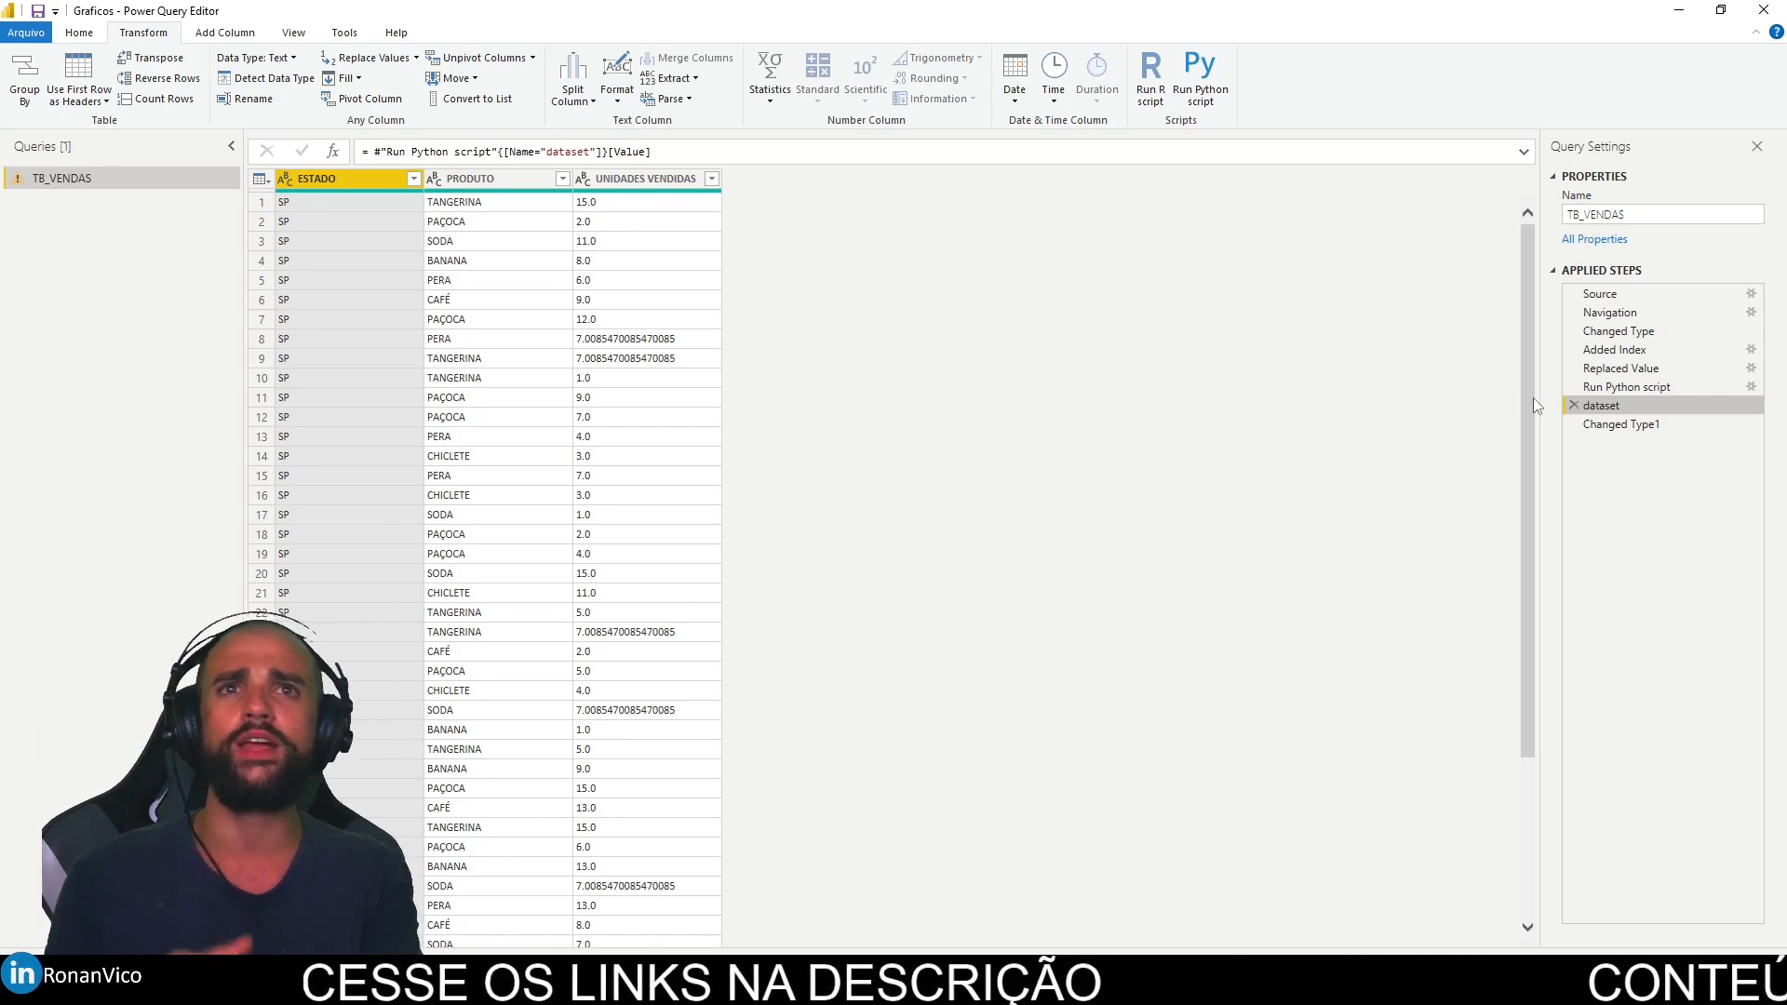
click(1668, 430)
click(1573, 424)
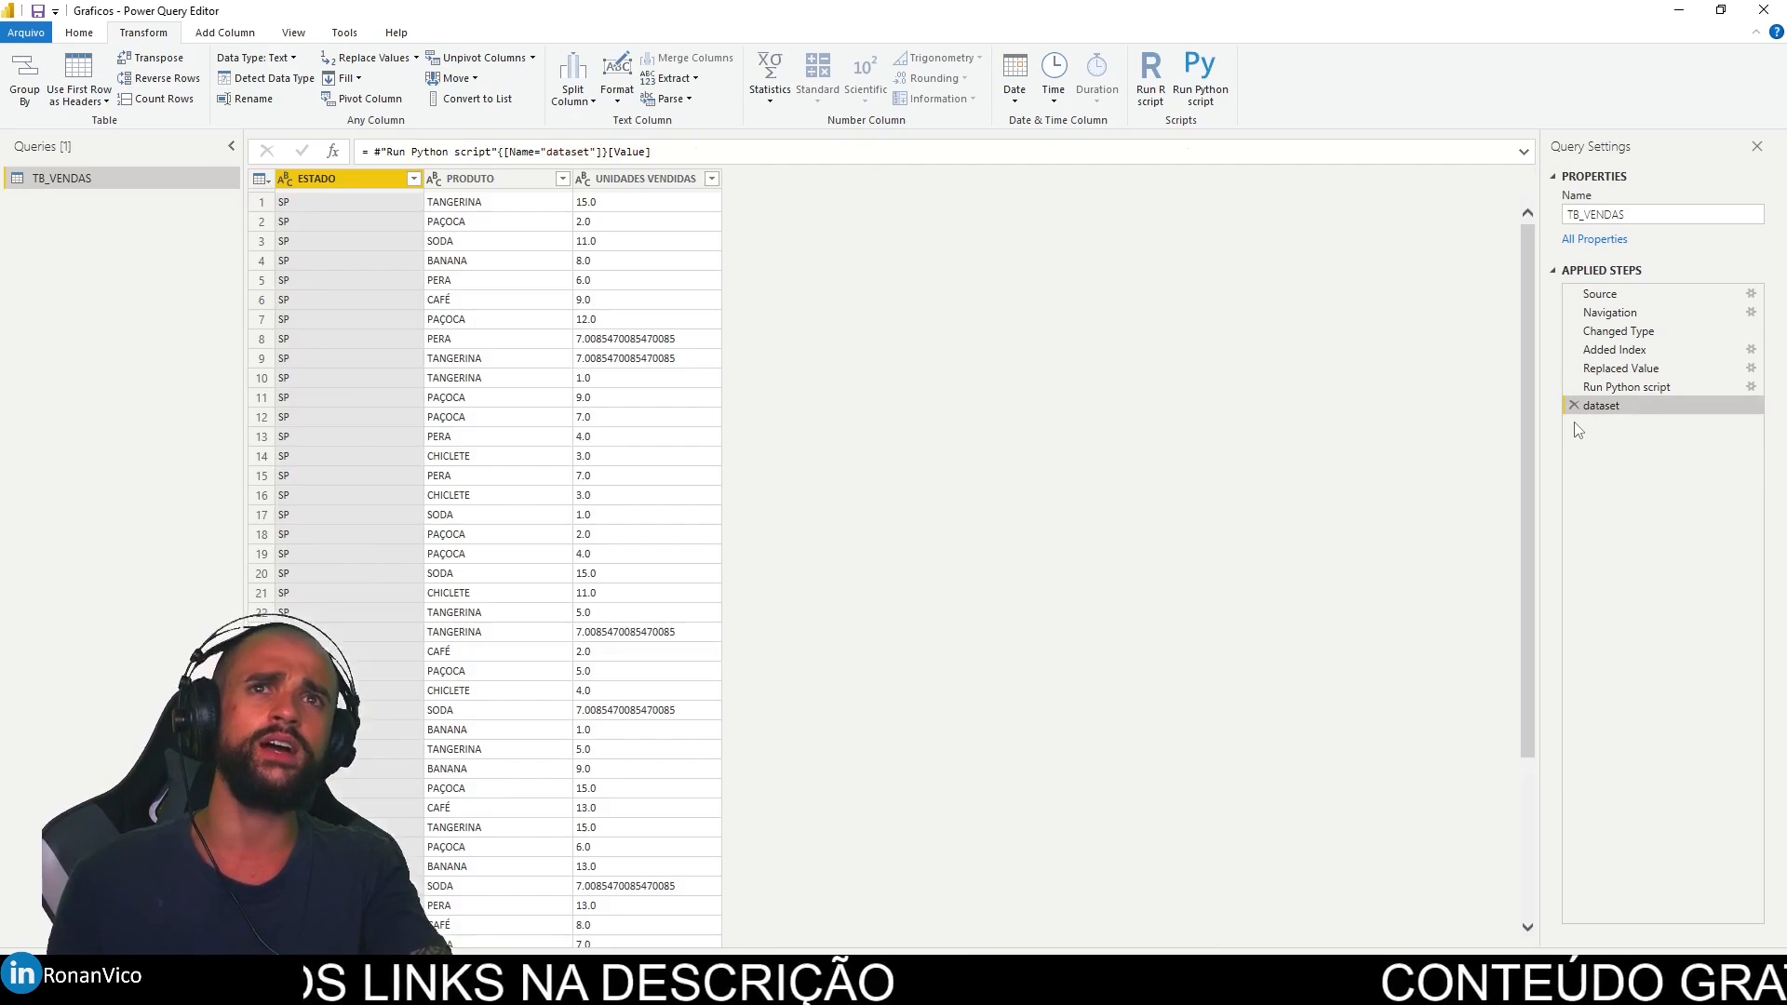